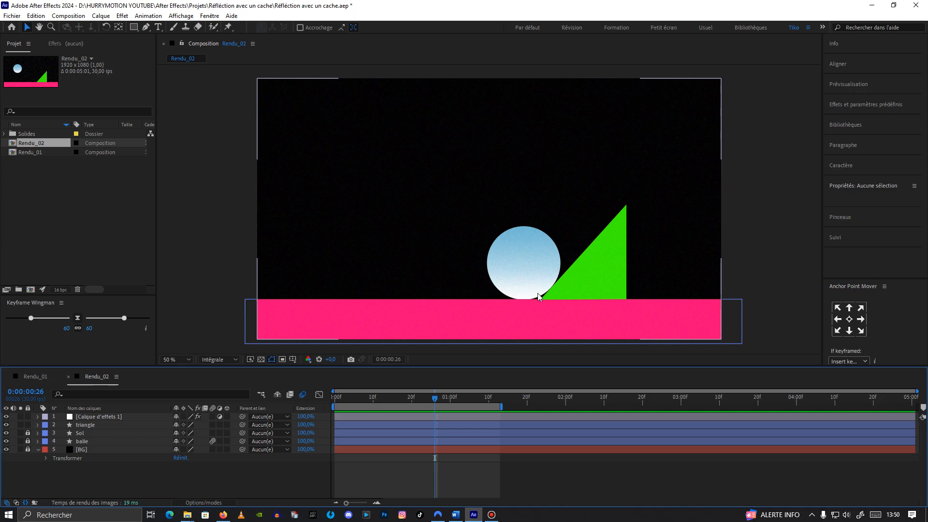
Step: Unlock the Sol layer, go to frame 18, and duplicate Sol to create a second ground layer
drag(436, 396, 333, 389)
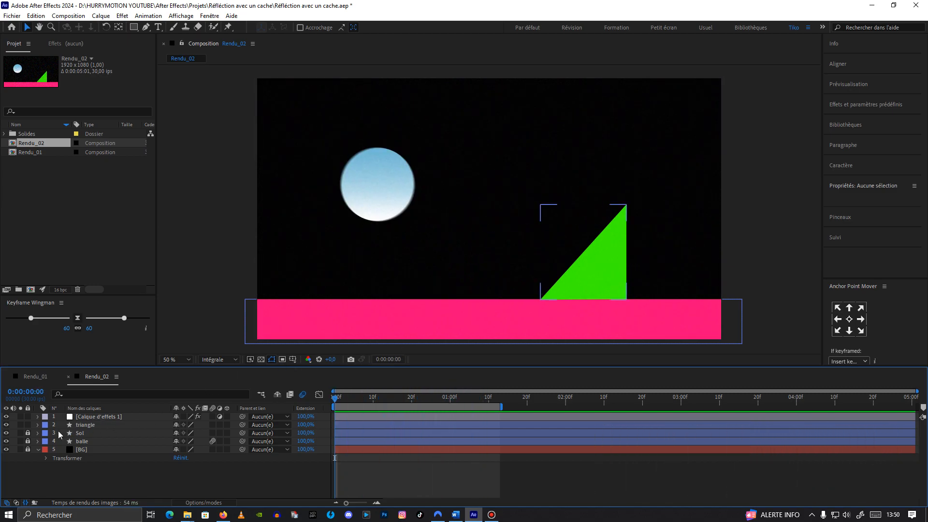
click(27, 432)
click(77, 432)
drag(338, 399, 404, 399)
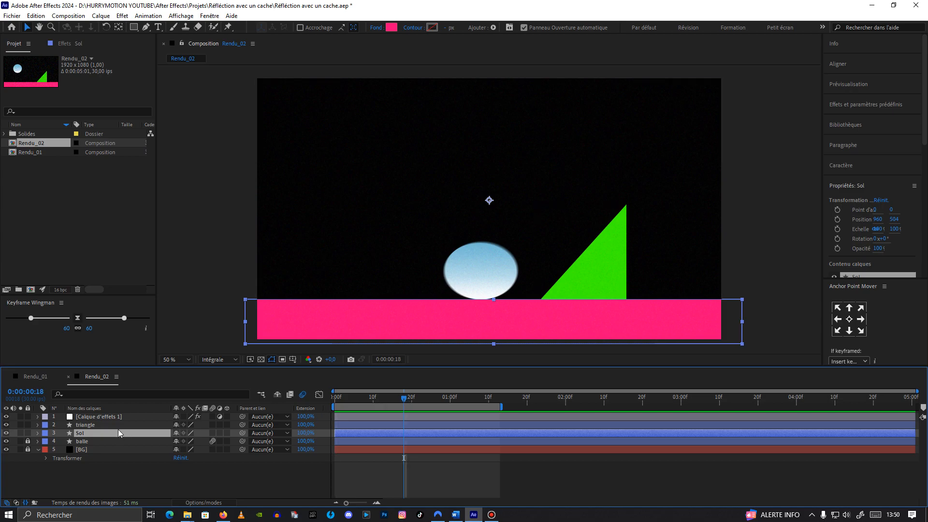
key(ctrl+d)
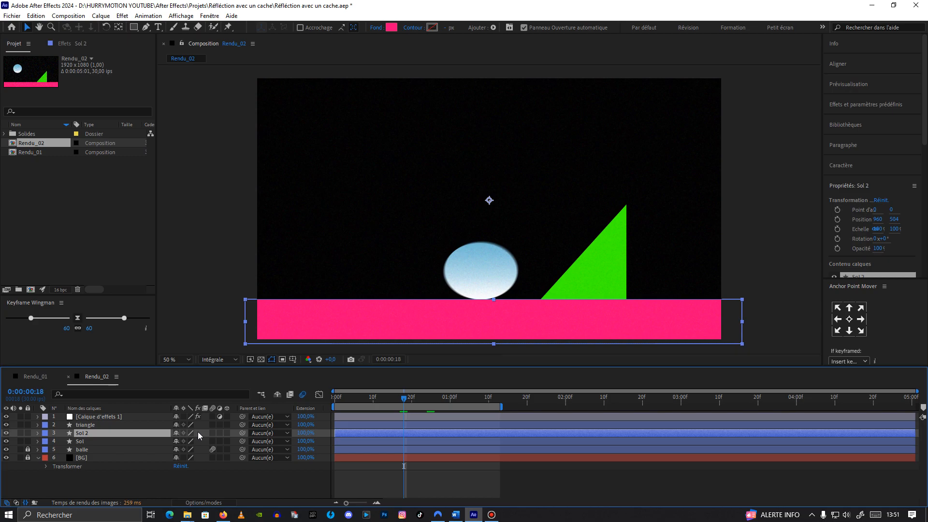
Step: Nudge the duplicated Sol 2 layer upward to a Y position of 444
key(shift+Up)
key(shift+Up)
key(shift+Up)
key(shift+Up)
key(shift+Up)
key(shift+Up)
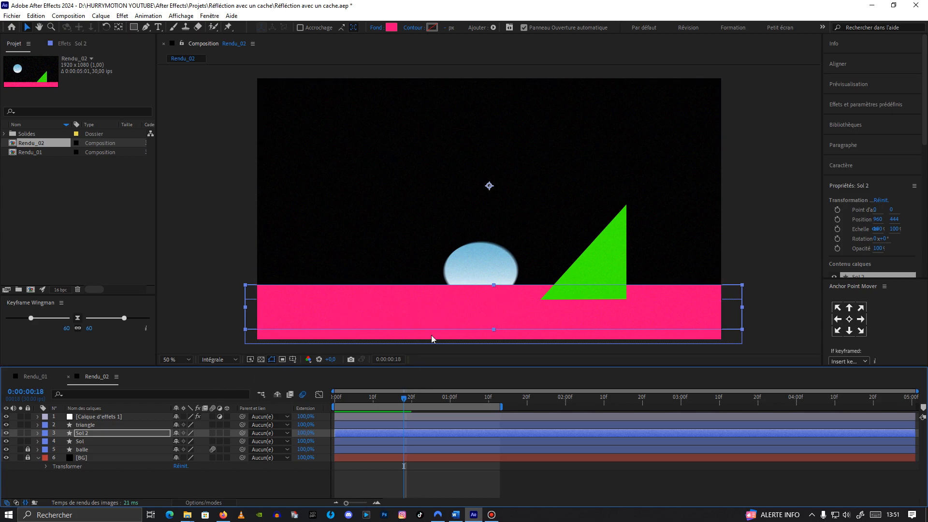
Step: Apply the Appliquer un cache effect to Sol 2 and set its source layer to balle
click(64, 42)
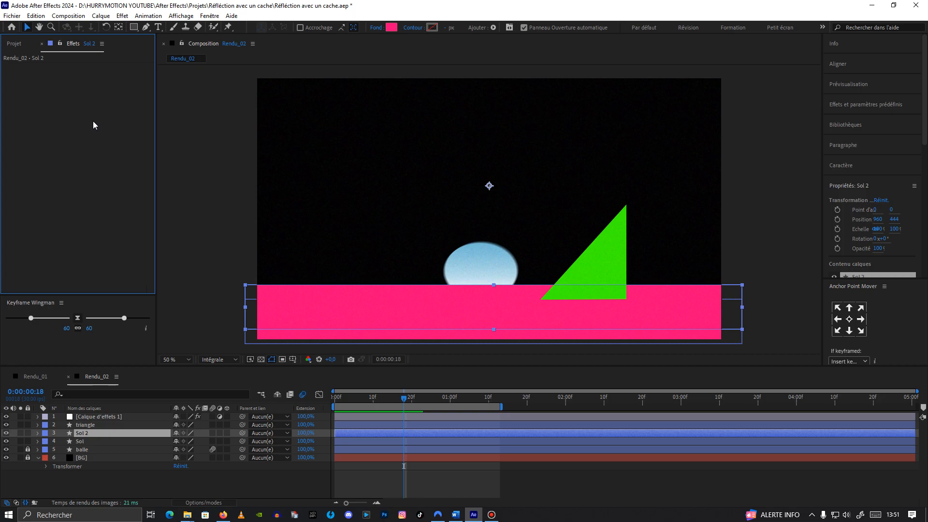
key(ctrl+space)
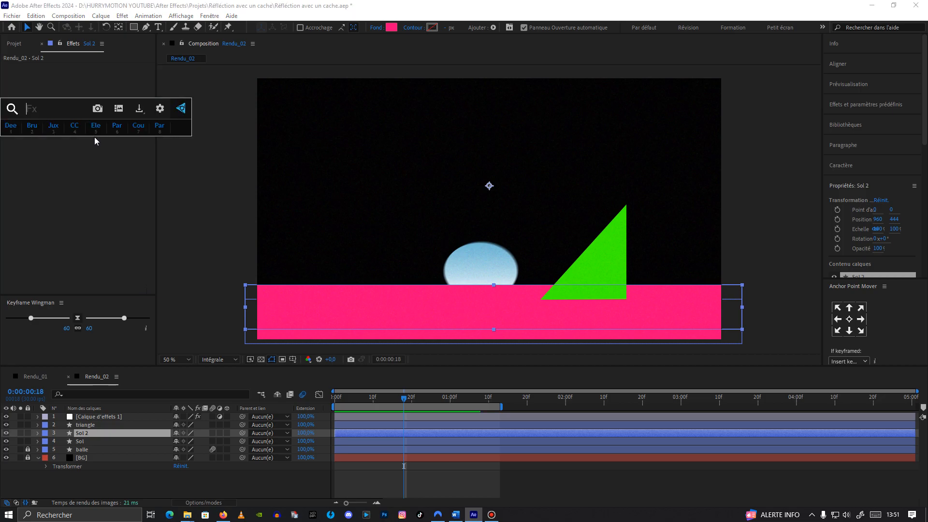
text(appli)
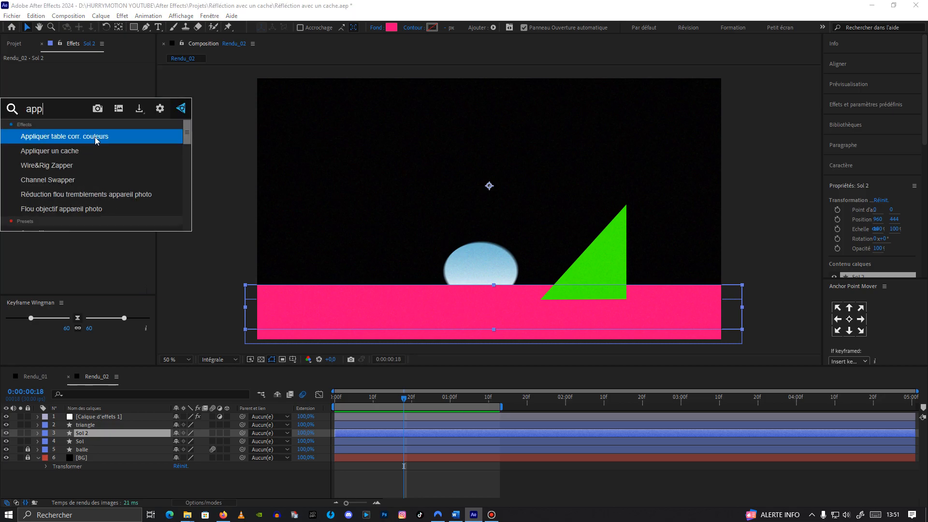
click(87, 149)
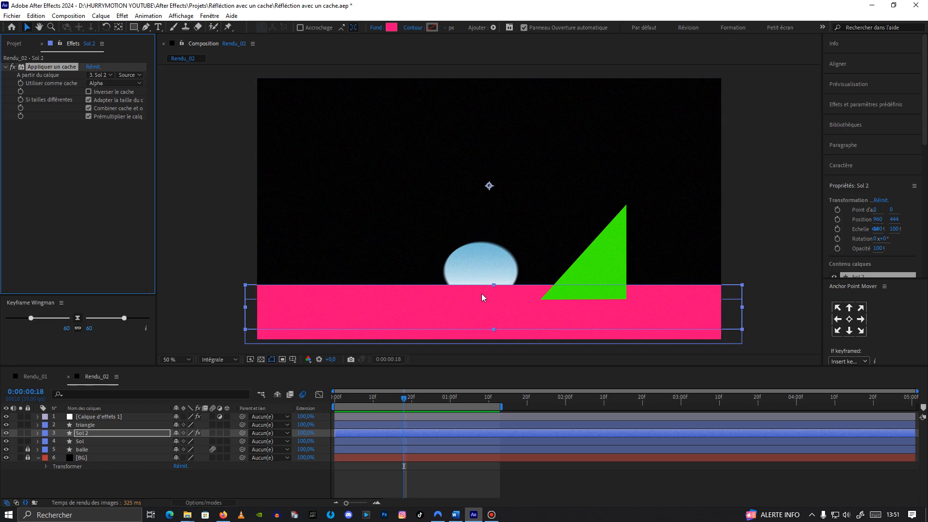
click(102, 75)
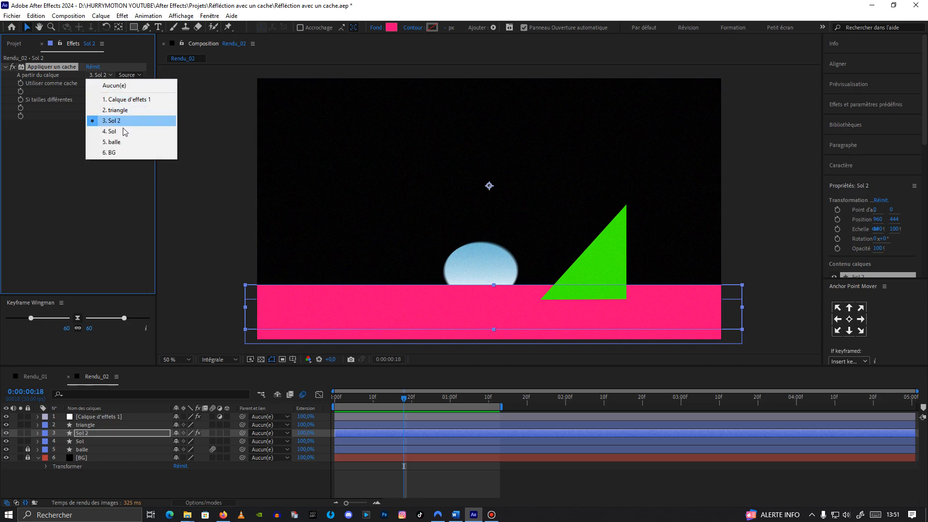
click(127, 142)
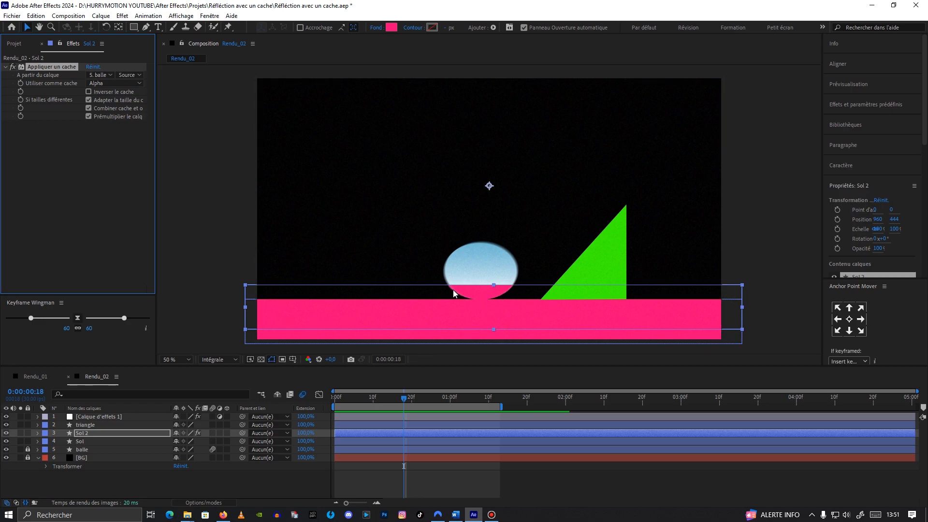
Step: Add a Flou gaussien effect to Sol 2 and set its blur amount to 64.4
scroll(478, 289, up, 1)
key(space)
drag(471, 313, 480, 203)
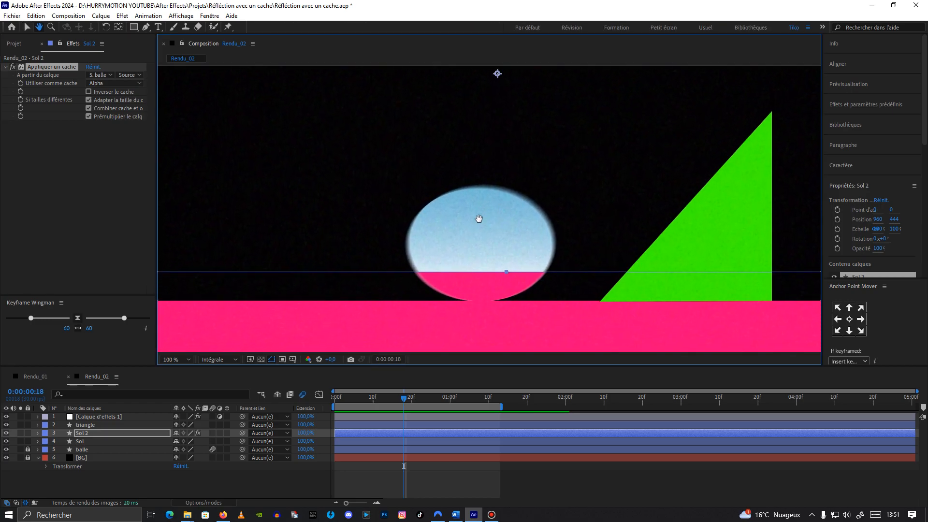
click(63, 212)
key(ctrl+space)
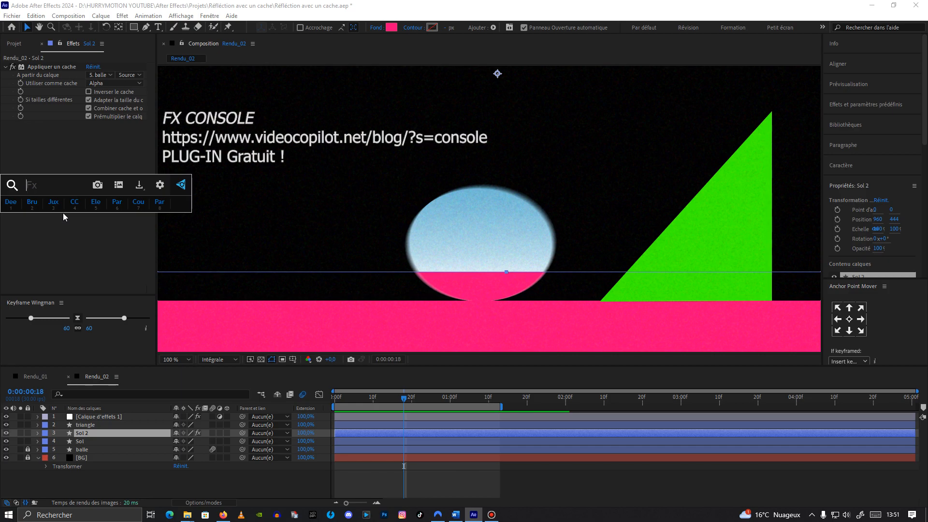
text(flou)
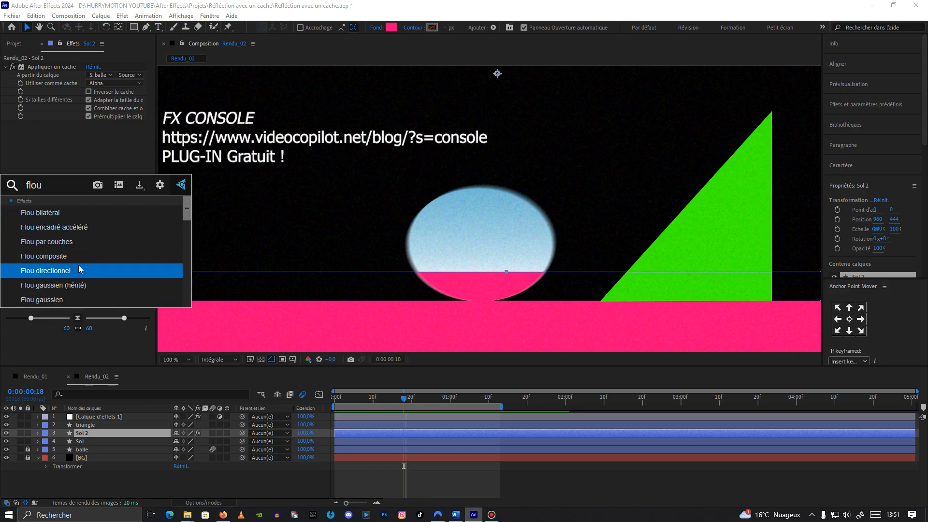
click(71, 299)
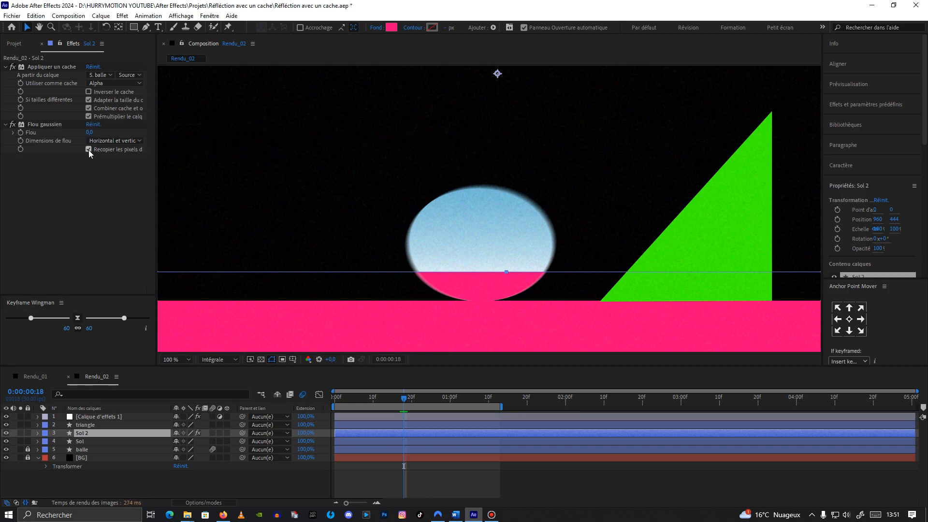
drag(89, 132, 400, 131)
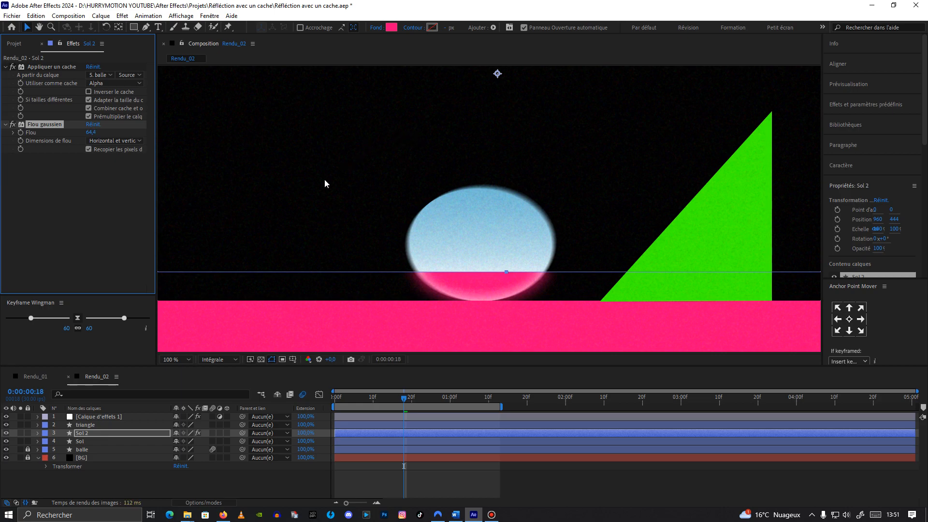
Step: Duplicate the Appliquer un cache effect and move the copy below Flou gaussien in the effect stack
click(272, 360)
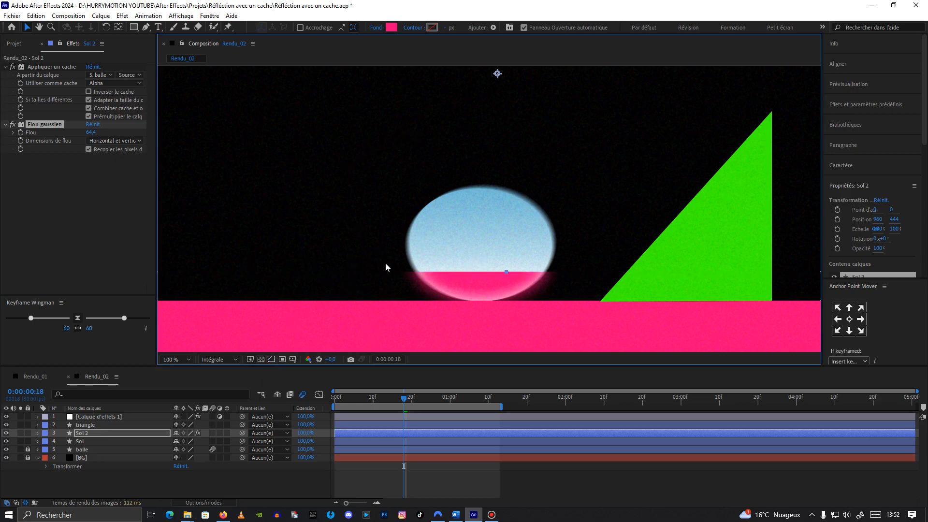
scroll(440, 291, up, 1)
drag(439, 291, 427, 180)
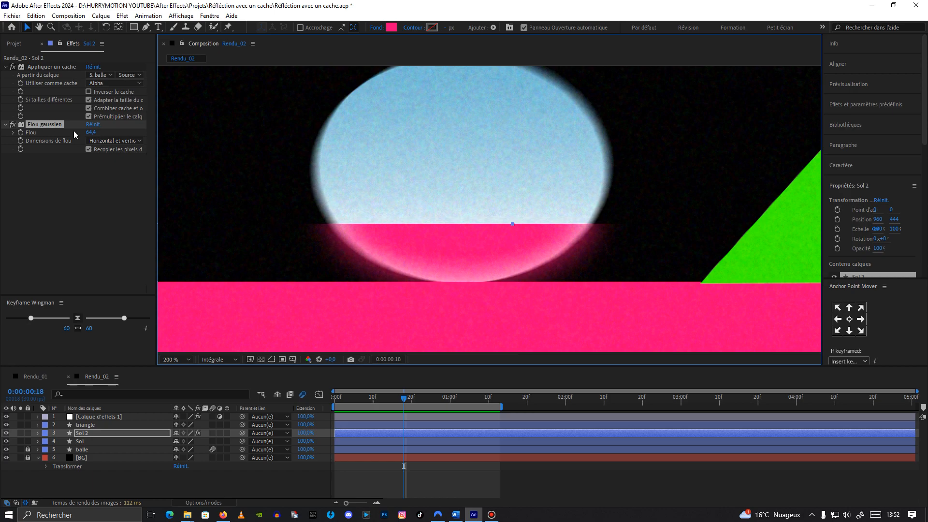
click(51, 68)
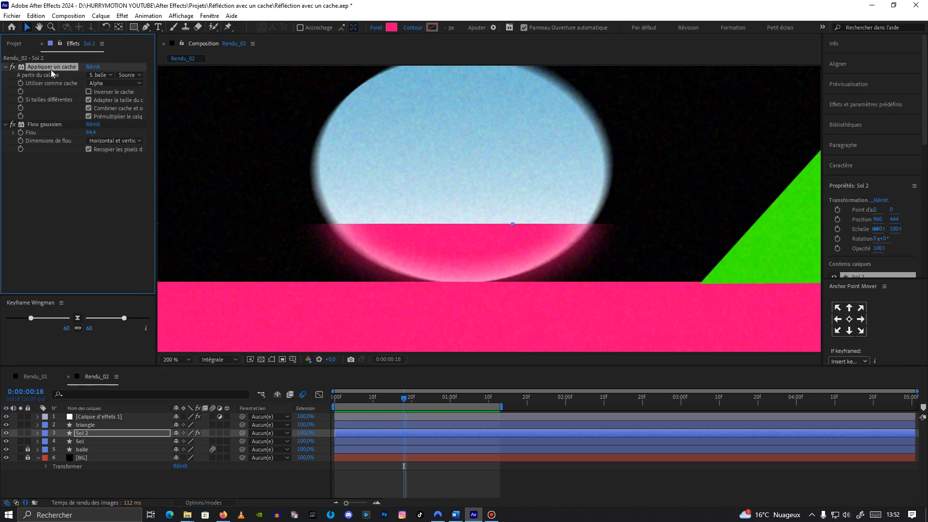
key(ctrl+d)
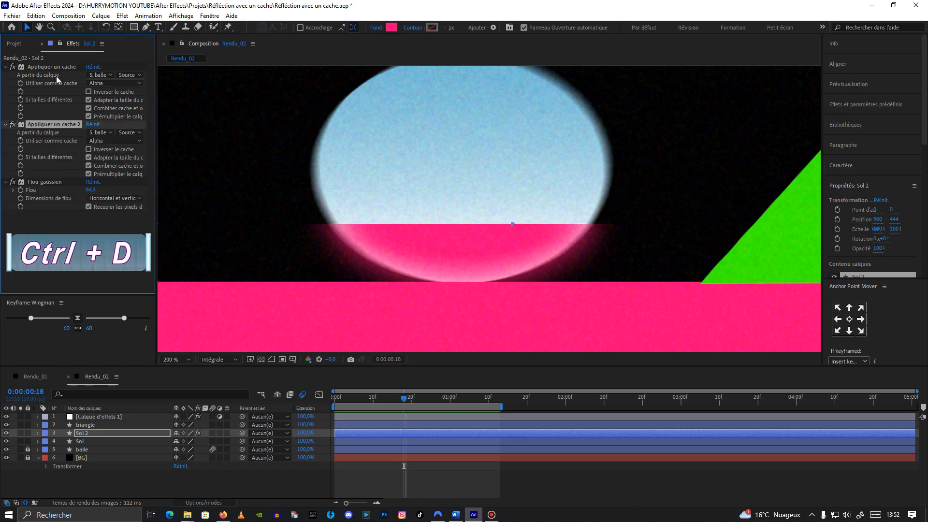
drag(57, 126, 60, 218)
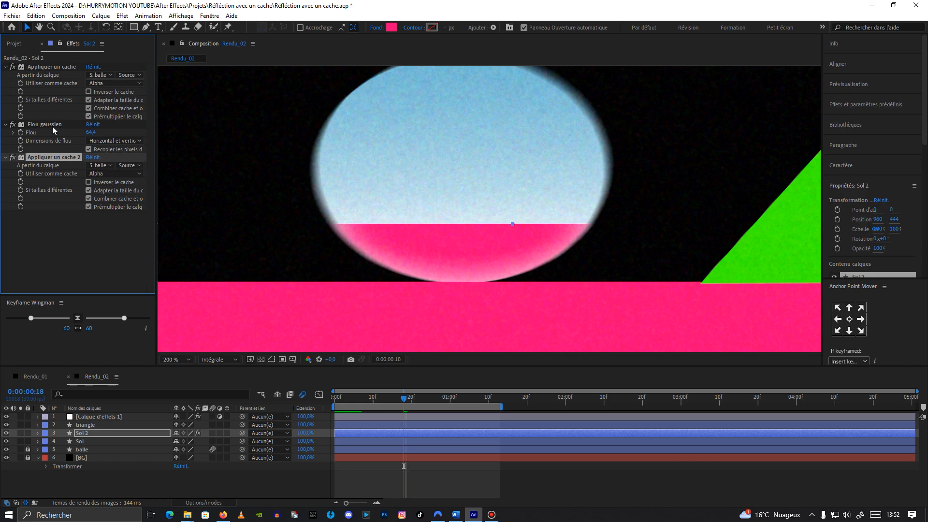
Step: Turn off Recopier les pixels du bord in the Flou gaussien settings
click(89, 150)
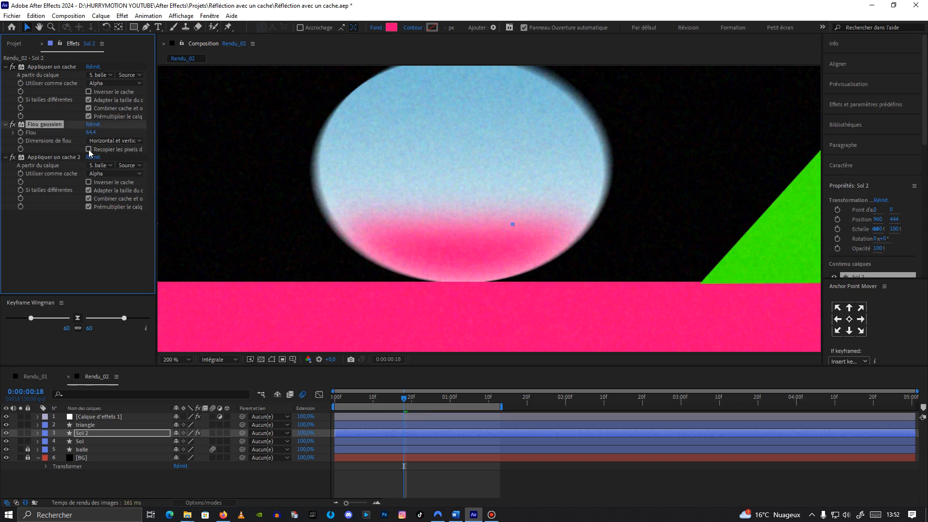
click(375, 408)
drag(376, 408, 405, 407)
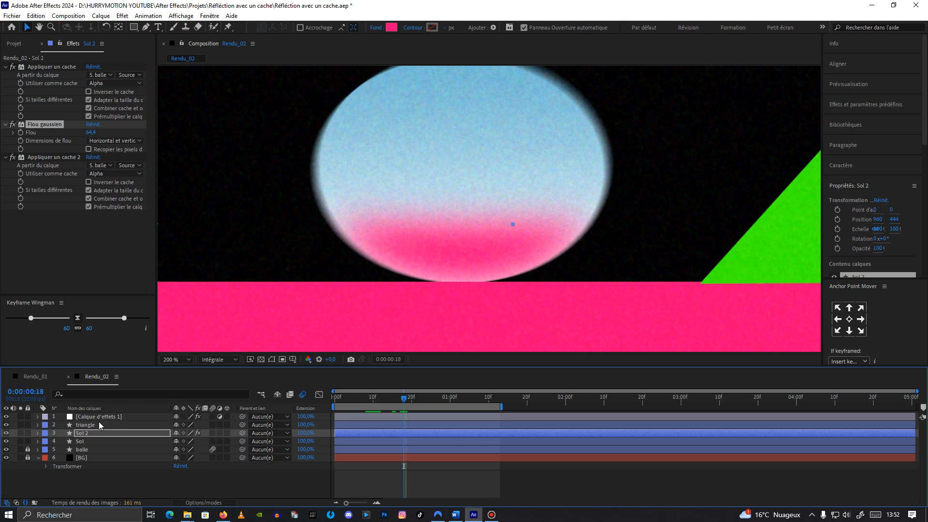
Step: Adjust the Sol 2 layer's vertical position to 449
click(90, 433)
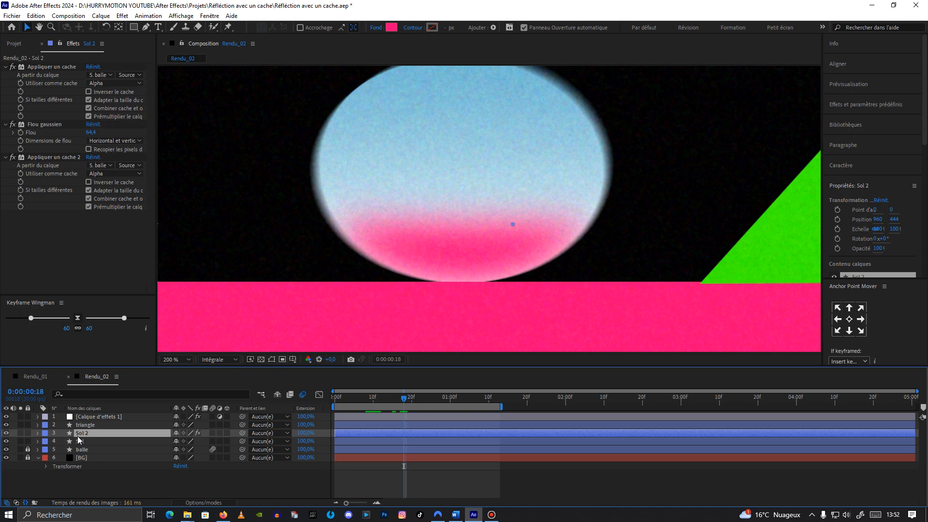
click(328, 335)
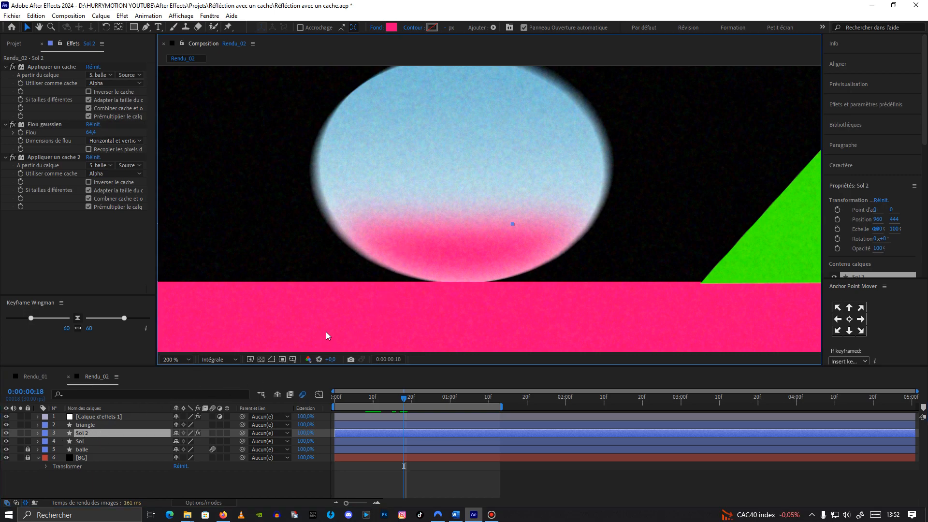
click(272, 360)
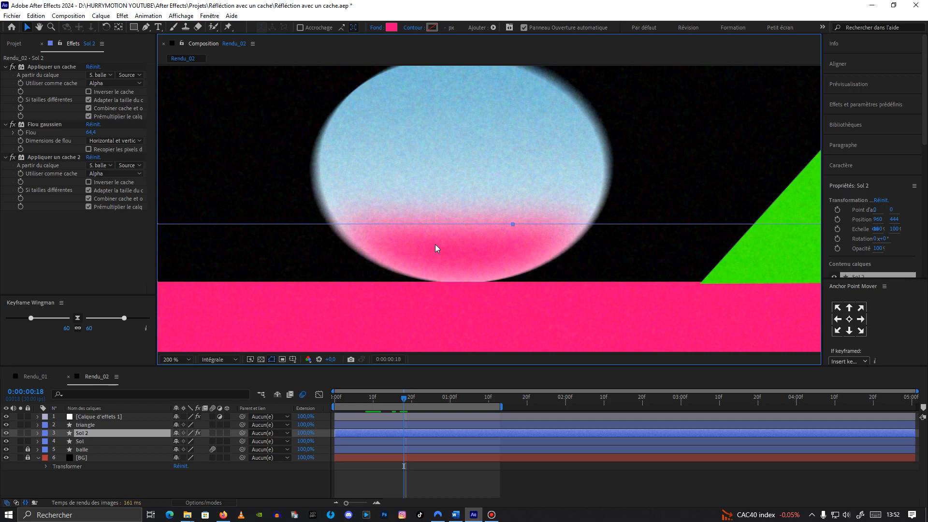
key(Down)
key(Down)
key(Down)
key(Down)
key(Down)
key(Down)
key(Down)
key(Down)
key(Down)
key(Down)
key(Down)
key(Down)
key(Down)
key(Down)
key(Down)
key(Down)
key(Down)
key(Down)
key(Down)
key(Down)
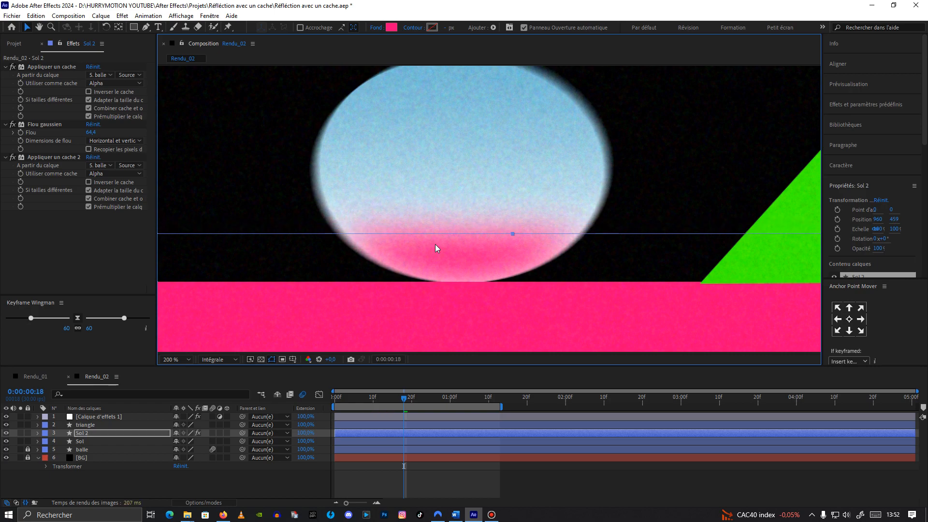
key(Up)
key(Up)
key(Up)
key(Up)
key(Up)
key(Up)
key(Up)
key(Up)
key(Up)
key(Up)
key(Up)
key(Up)
key(Up)
key(Up)
key(Up)
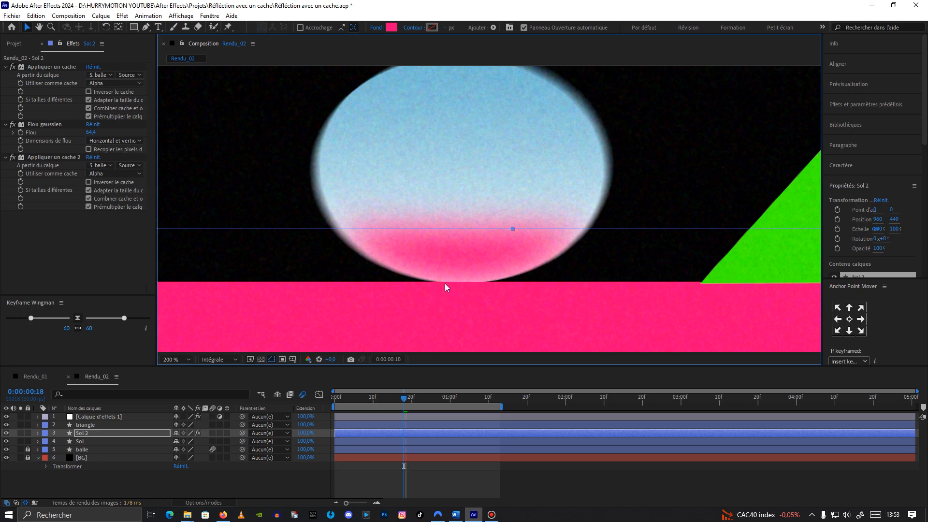
Step: Move to frame 1:12 and duplicate the triangle layer
key(comma)
drag(403, 399, 497, 402)
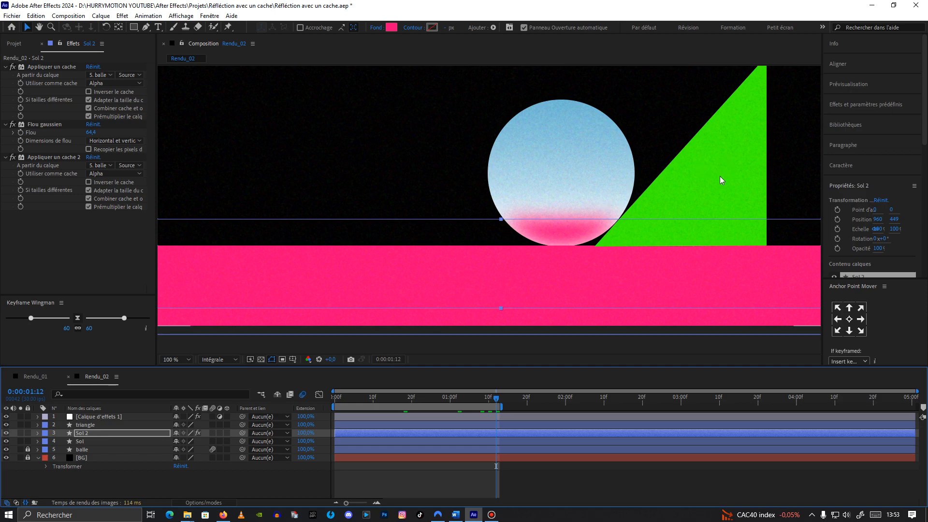
click(89, 428)
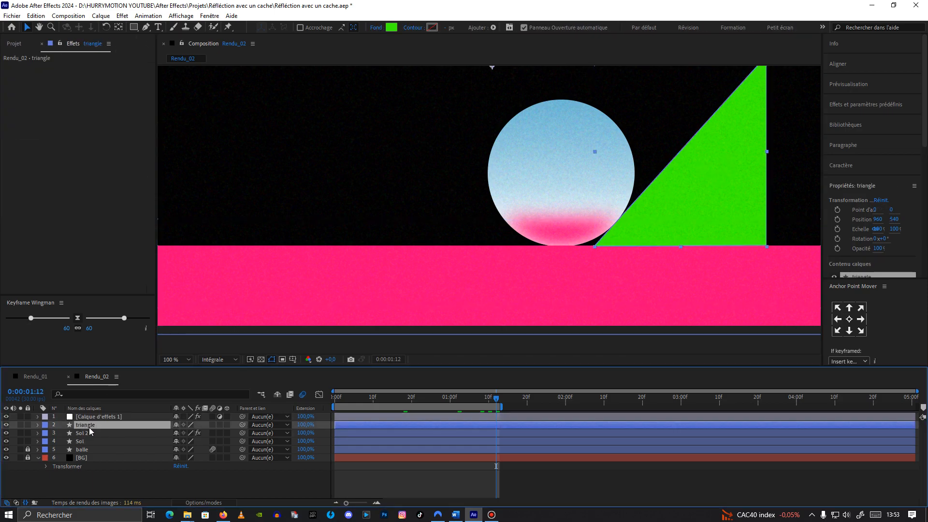
key(ctrl+d)
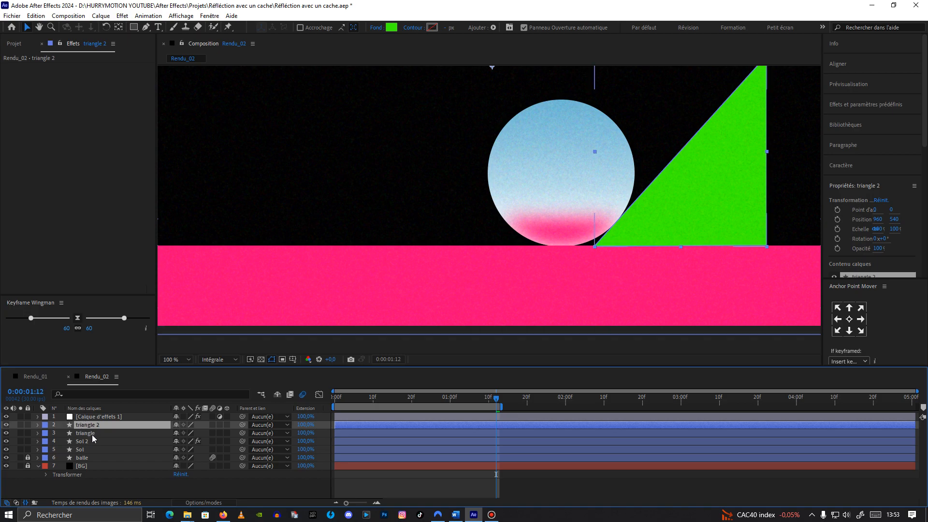
Step: Copy all three effects from Sol 2 and paste them onto the triangle 2 layer
click(90, 441)
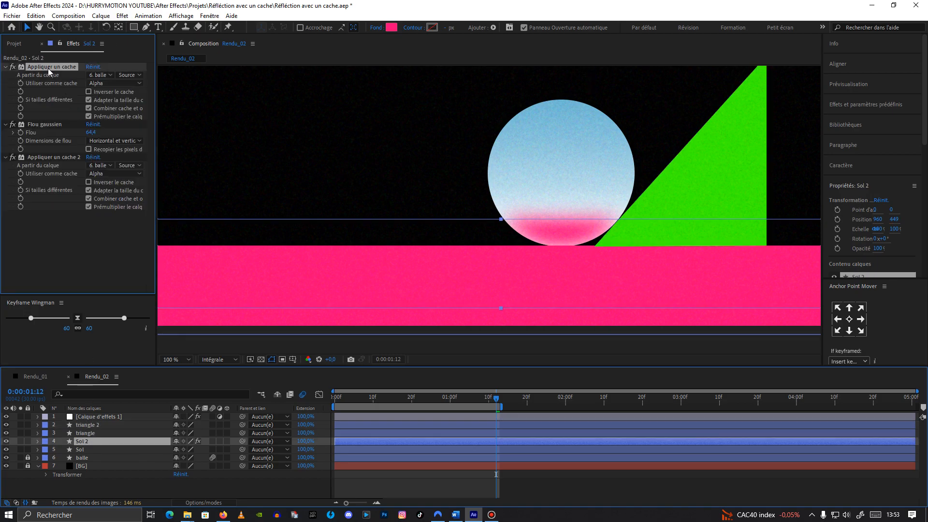
shift+click(54, 157)
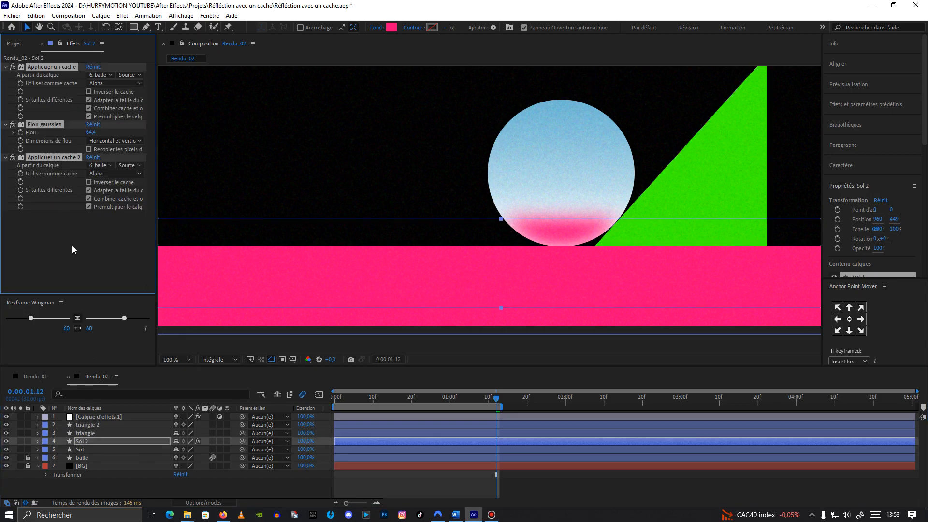
click(96, 426)
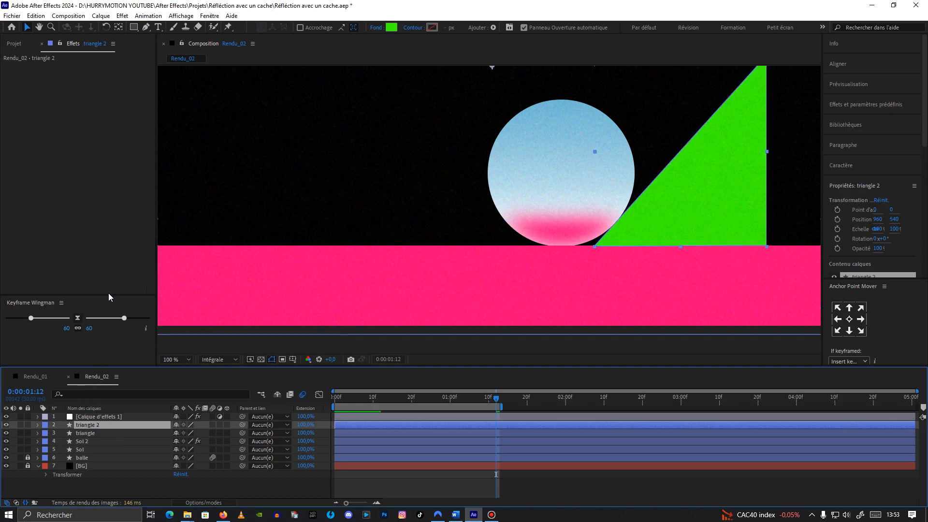
key(ctrl+v)
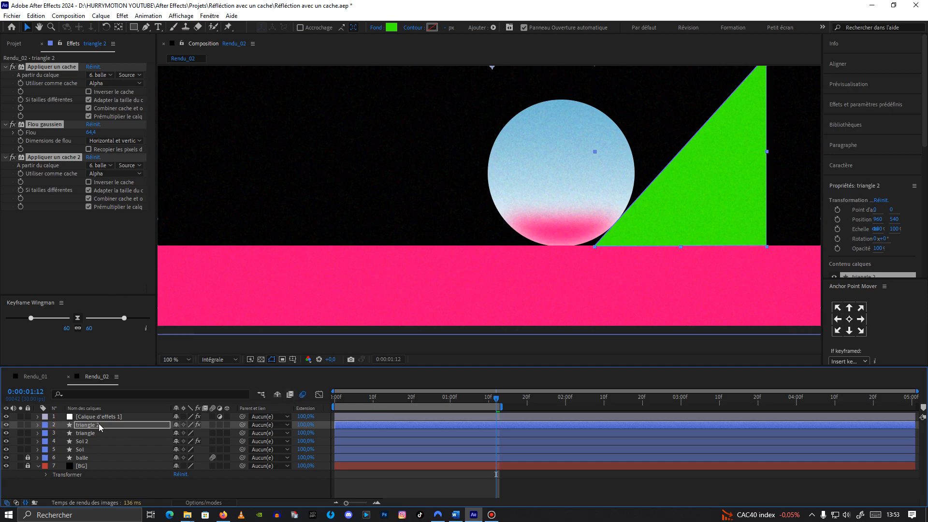
click(99, 425)
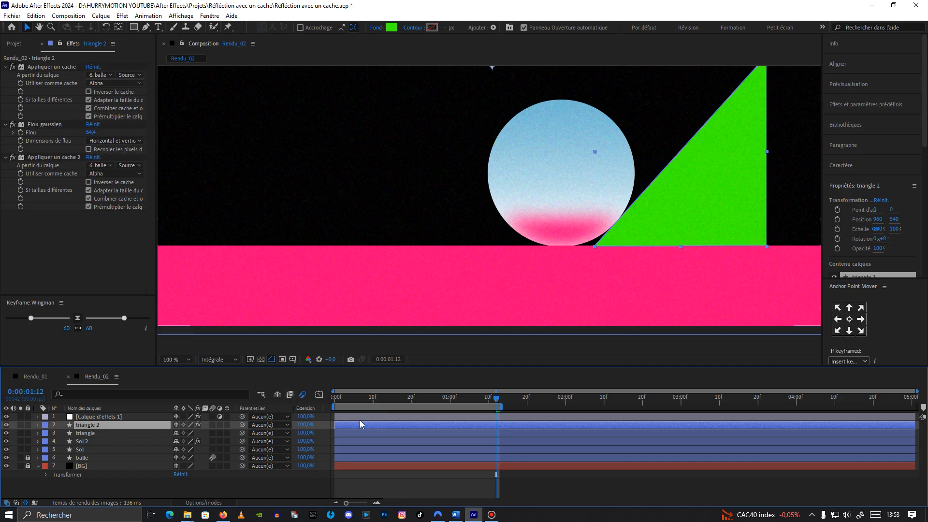
Step: Shift the triangle 2 layer left to an X position of 900 and preview the animation from the start
key(shift+Left)
key(shift+Left)
key(shift+Left)
key(shift+Left)
key(shift+Left)
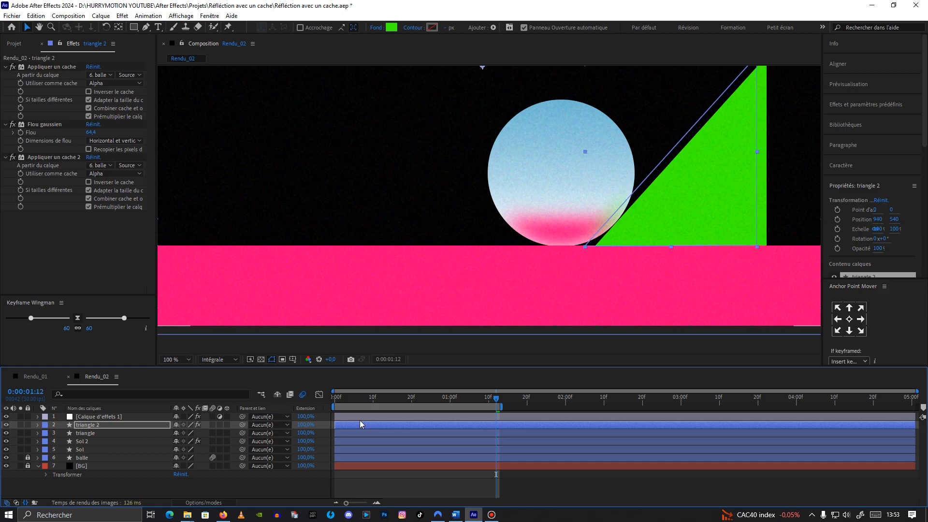
key(shift+Left)
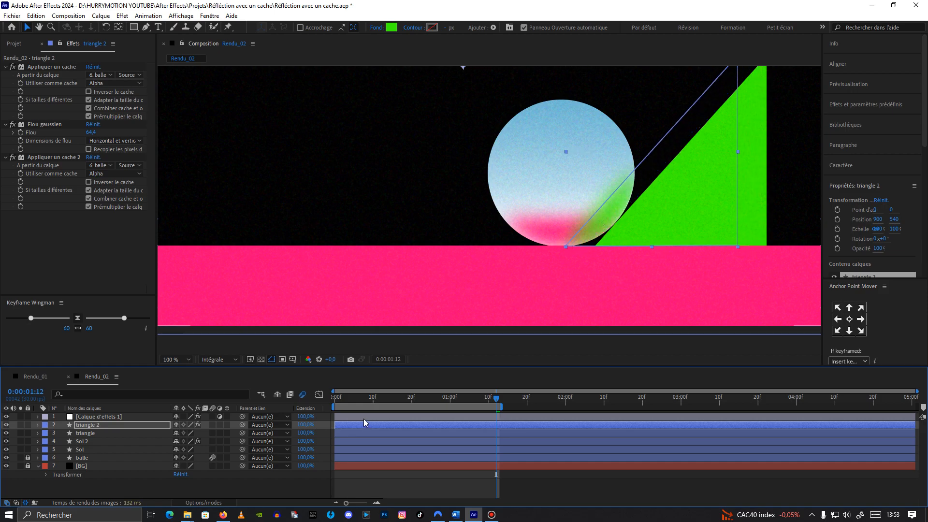
scroll(430, 271, down, 2)
drag(495, 398, 335, 399)
key(space)
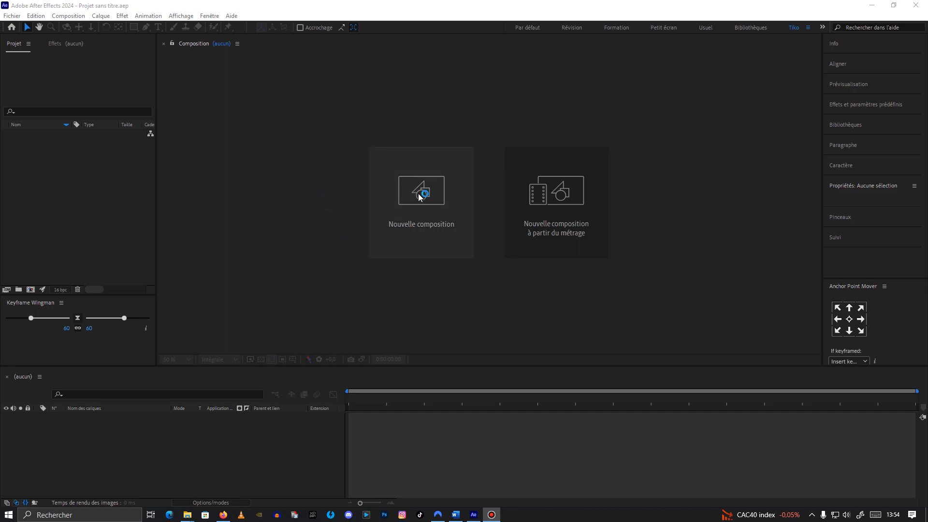
Step: Create a new composition named Brouillard with the default HD settings
key(ctrl+n)
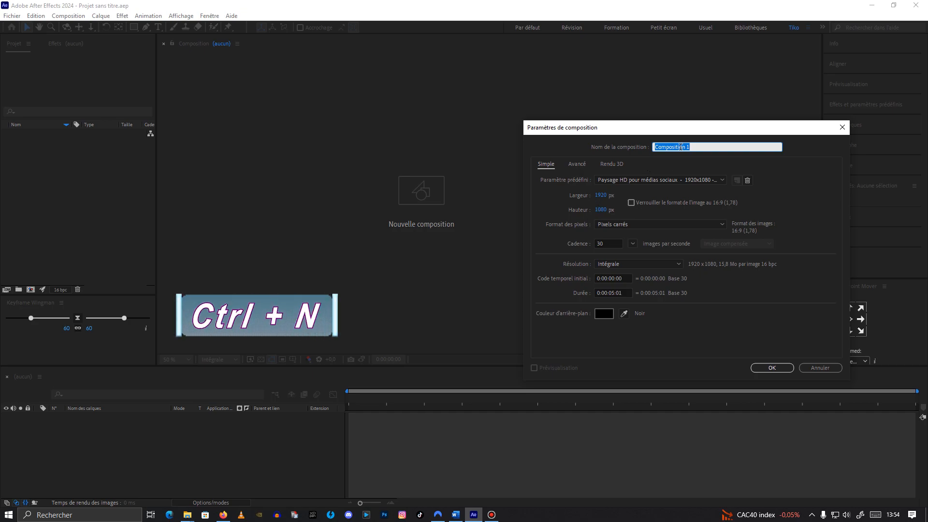
text(Brouillard)
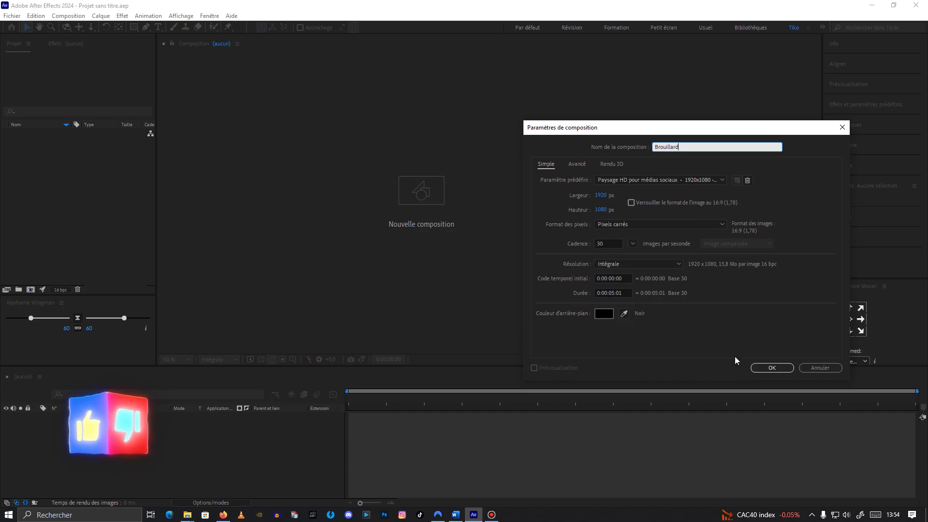
click(772, 368)
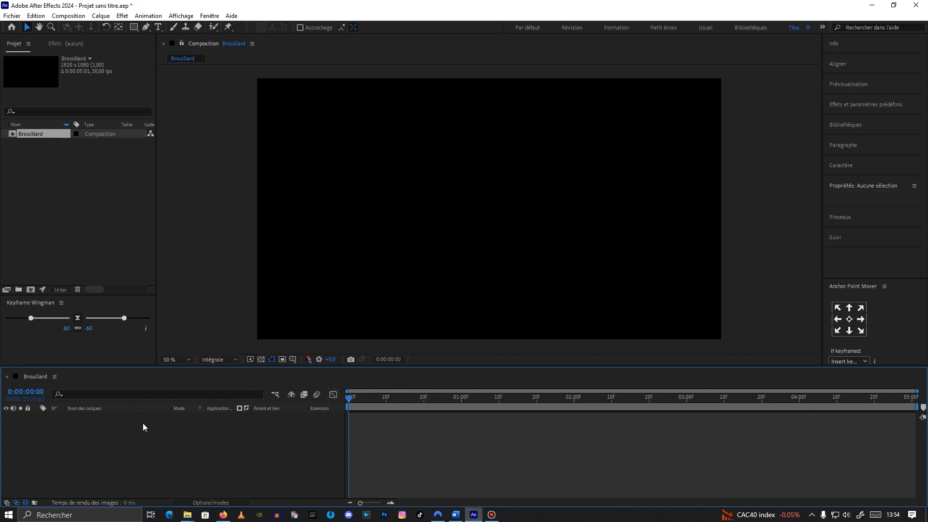
Step: Add a new full-size black solid named Bruit to the composition
key(ctrl+y)
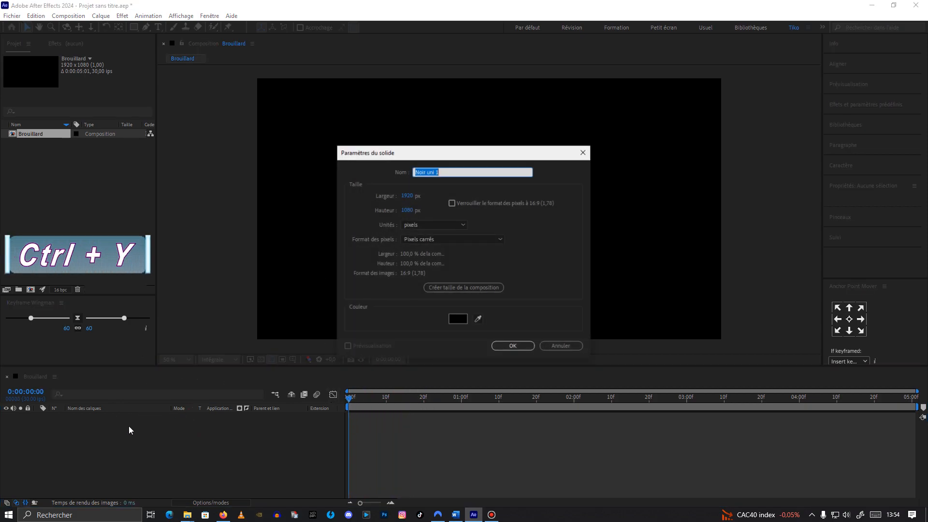
text(Bruit)
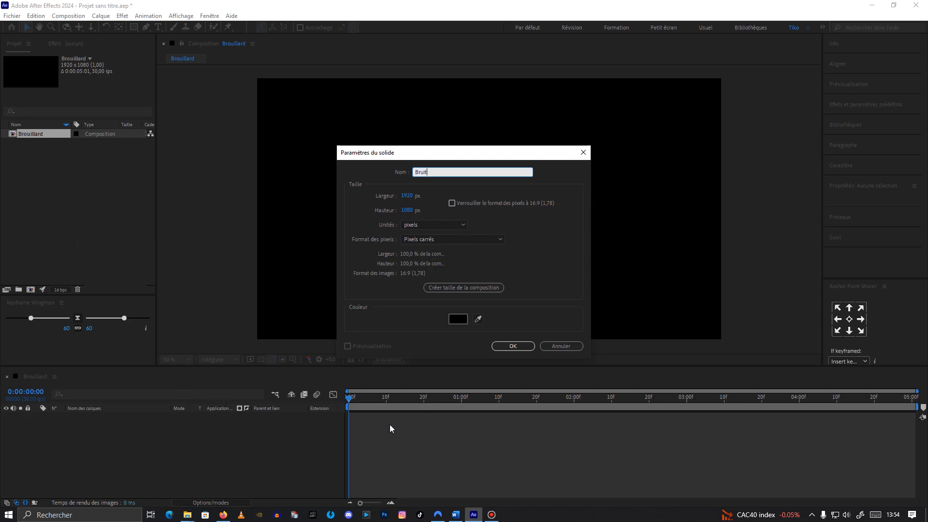
click(514, 347)
Step: Apply Bruit fractal to the Bruit solid and set its Luminosité to -40
key(ctrl+space)
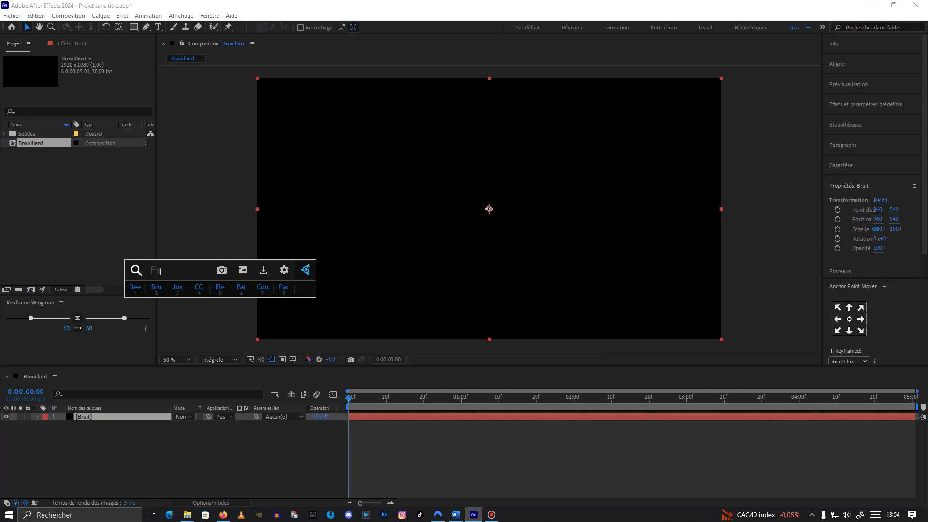
click(155, 288)
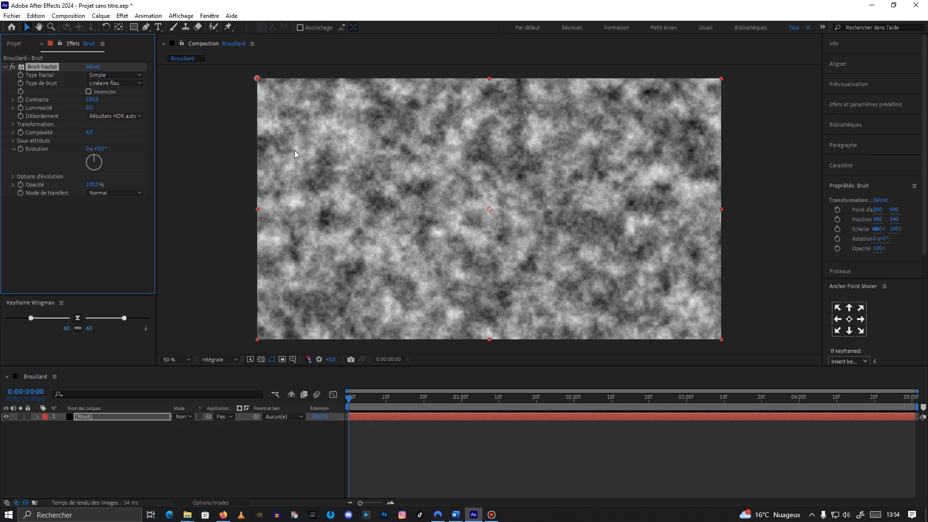
click(90, 108)
text(-40)
Step: In the fractal's Transformation settings, set Rotation to -140° and Échelle to 600
click(13, 125)
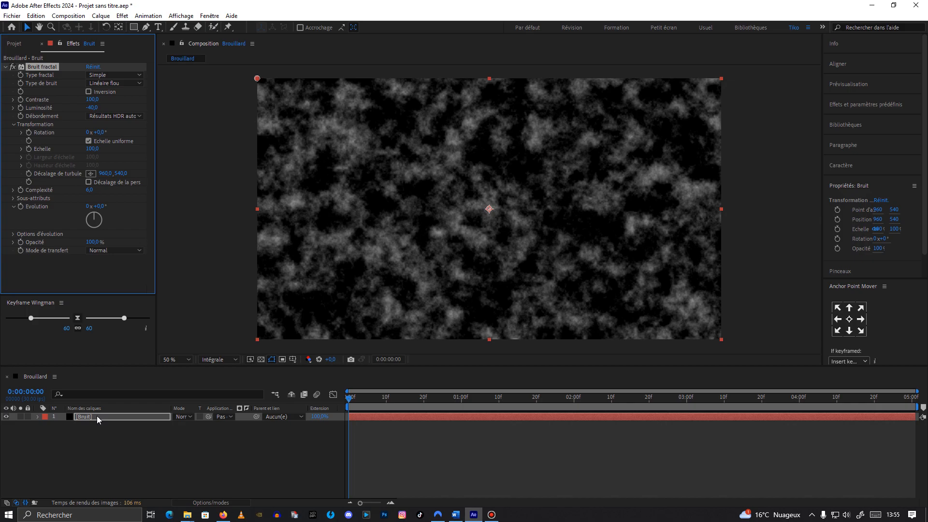
click(99, 132)
text(-1)
click(91, 148)
text(600)
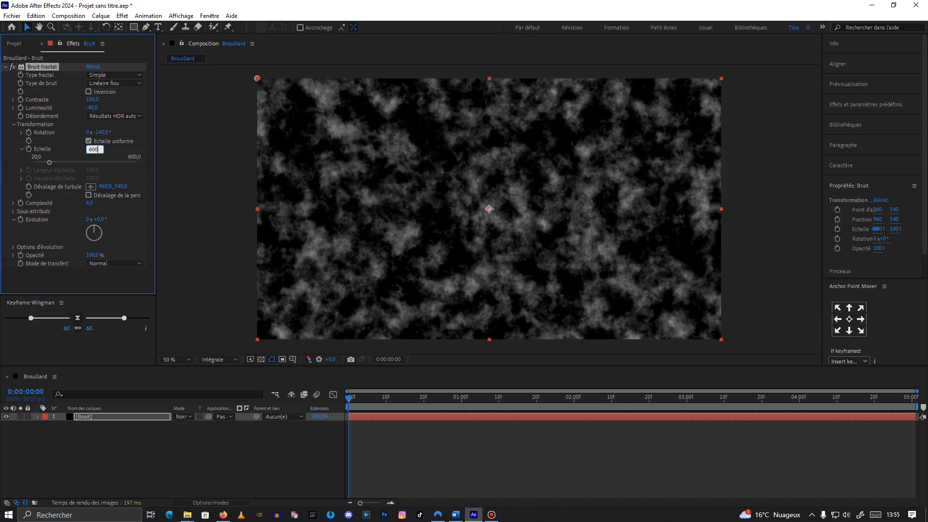
click(112, 151)
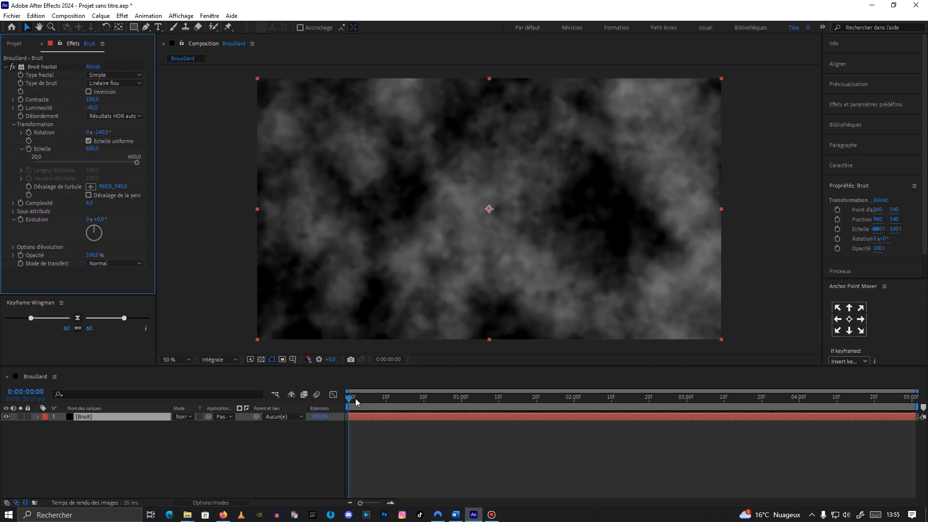
Step: Keyframe Décalage de turbulence at 0:00 and at 5:00 move it to the comp's top-right corner, then preview
drag(351, 397, 332, 382)
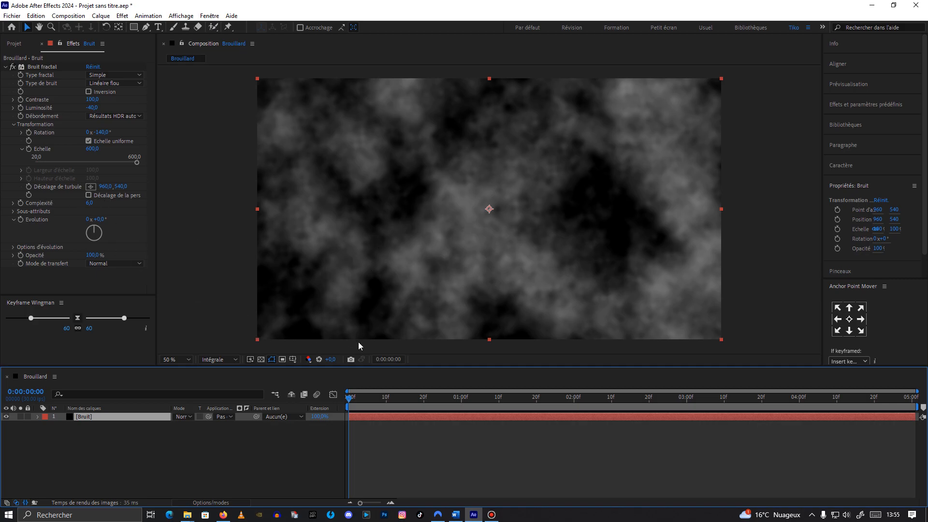
click(29, 187)
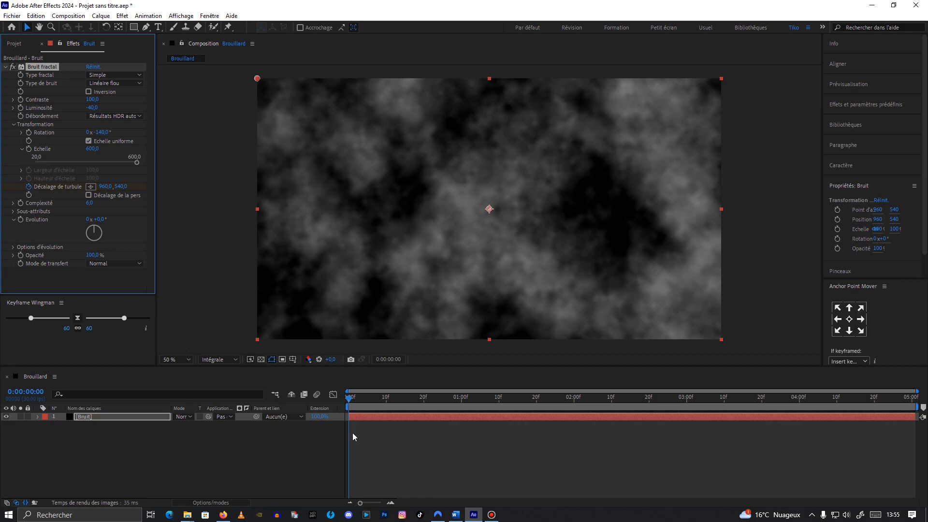
drag(349, 397, 911, 397)
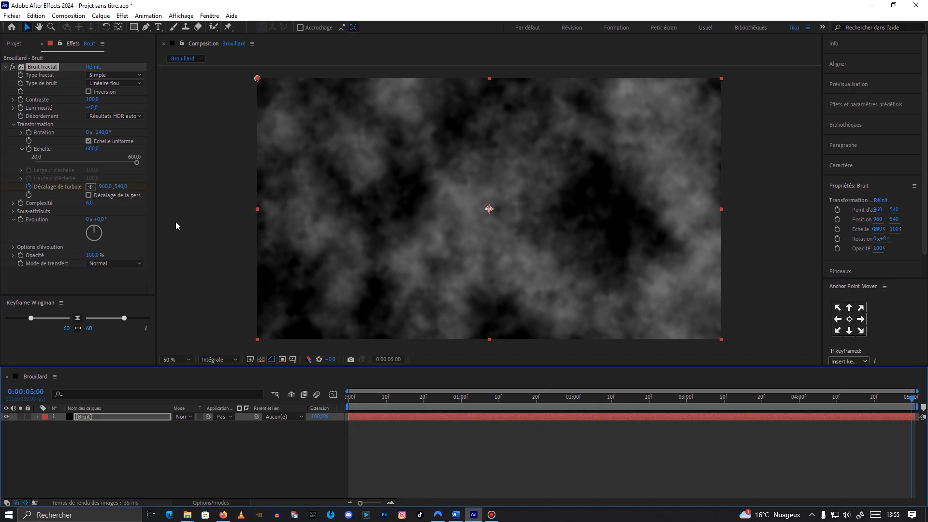
click(90, 187)
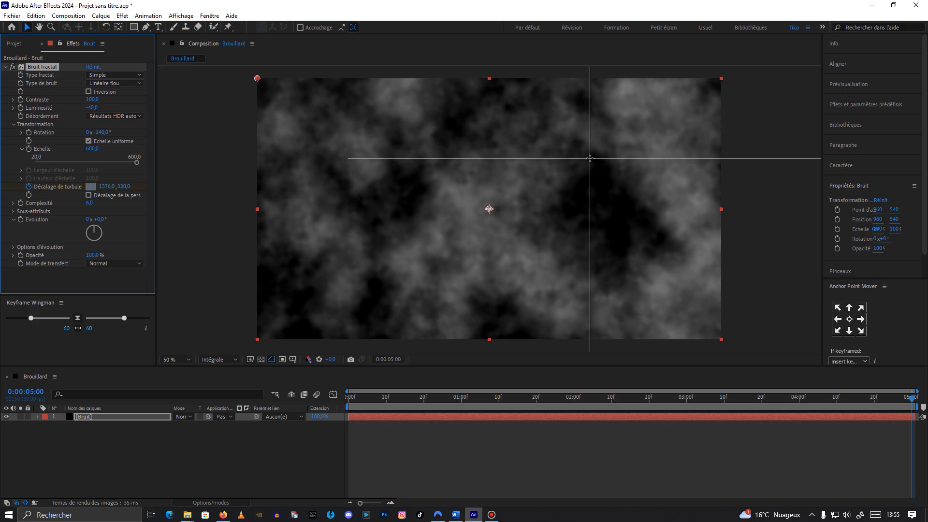
click(711, 86)
scroll(613, 161, up, 1)
drag(909, 394, 729, 387)
key(space)
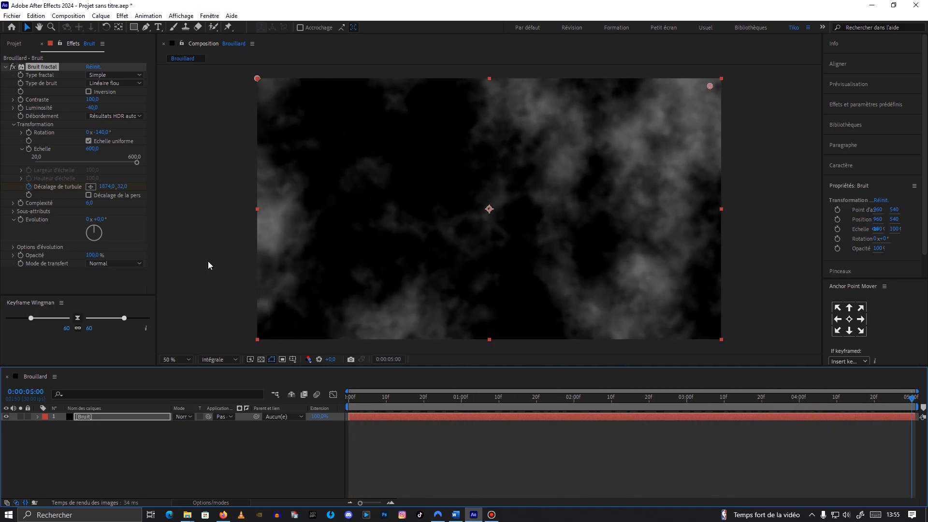
Step: Keyframe Évolution at 0:00 and set it to 1 revolution at 5:00
drag(901, 400, 328, 379)
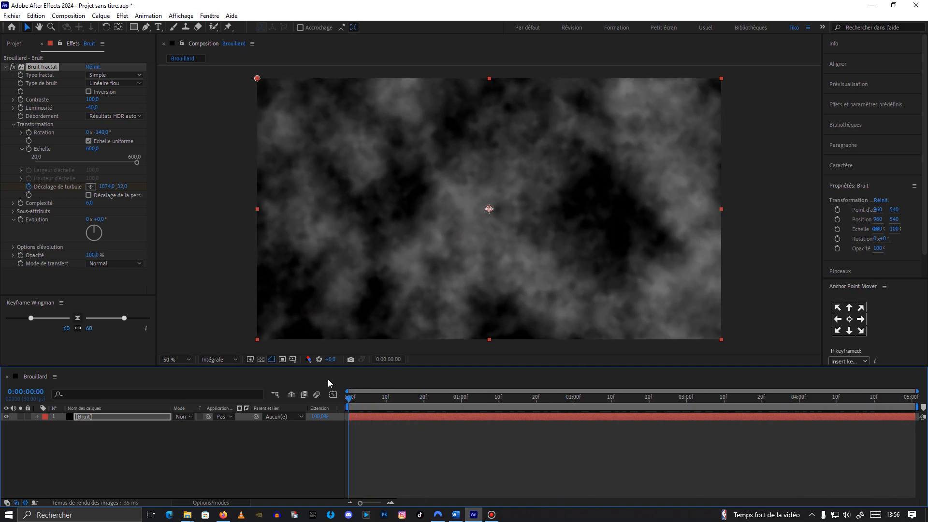
click(21, 219)
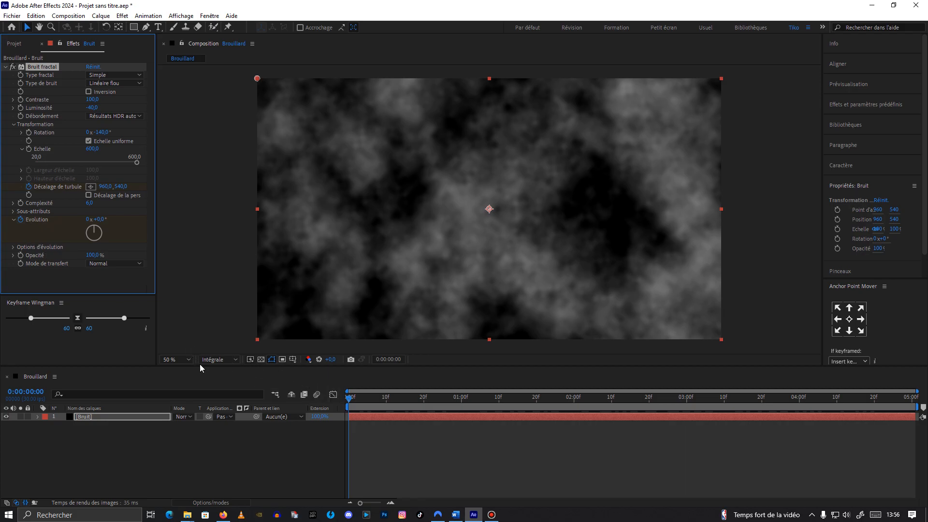
drag(375, 398, 912, 420)
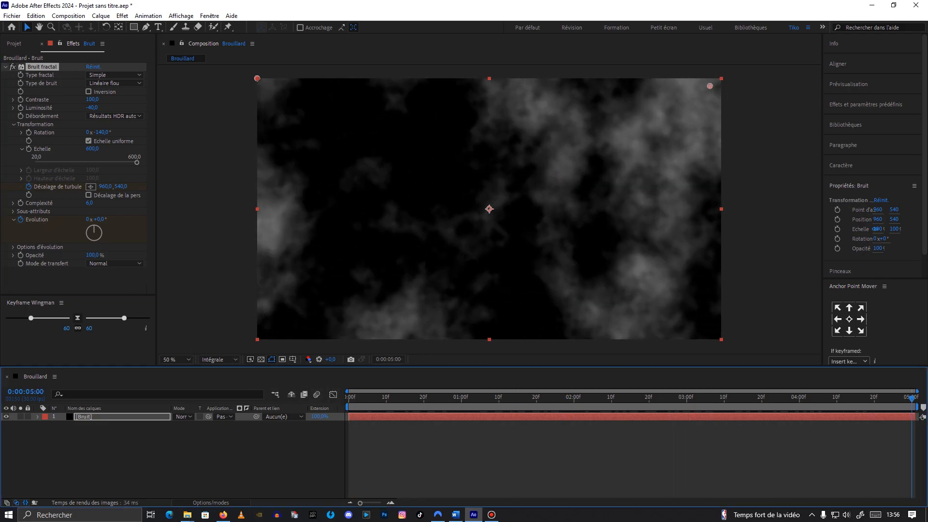
click(89, 219)
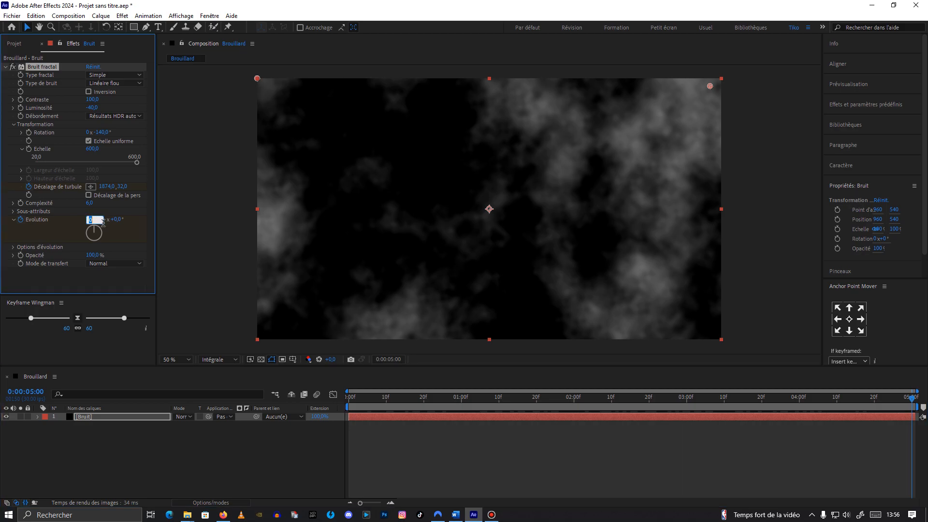
text(1)
key(Return)
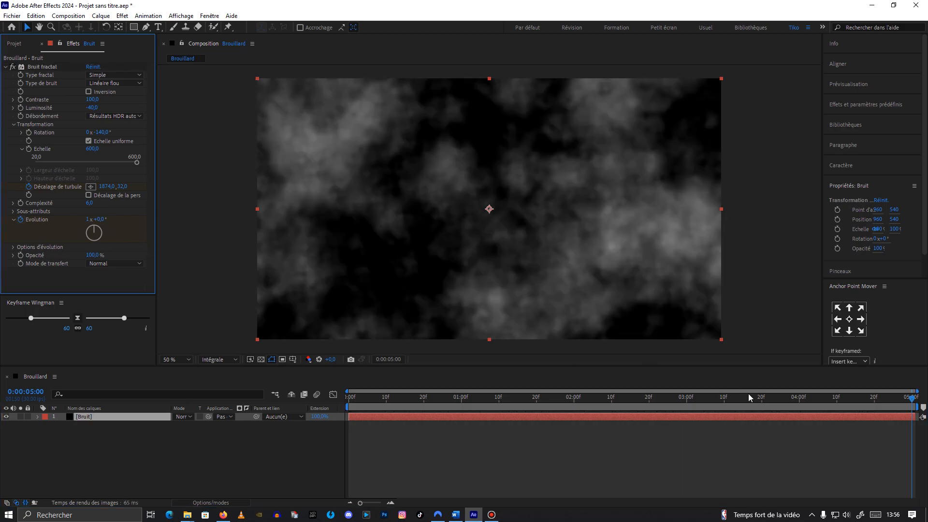
Step: Preview the animated noise from the start
drag(912, 397, 346, 395)
key(space)
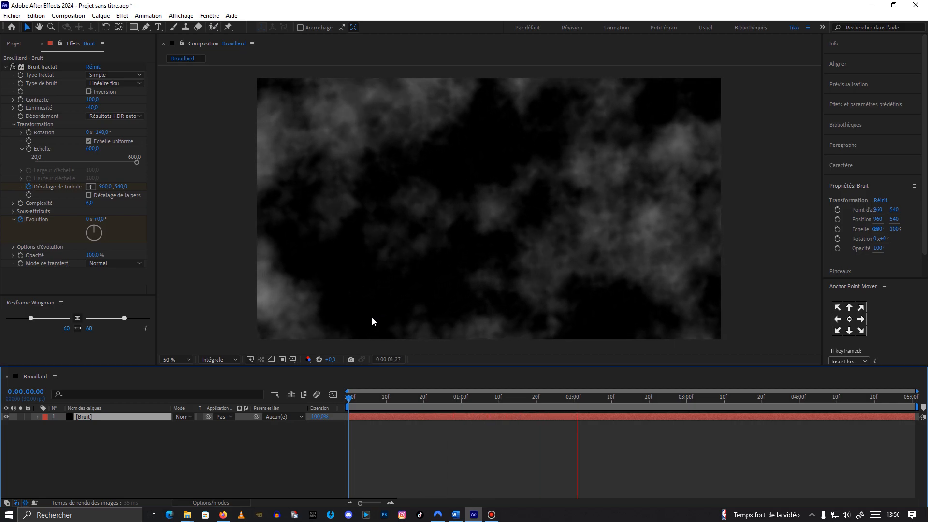
key(space)
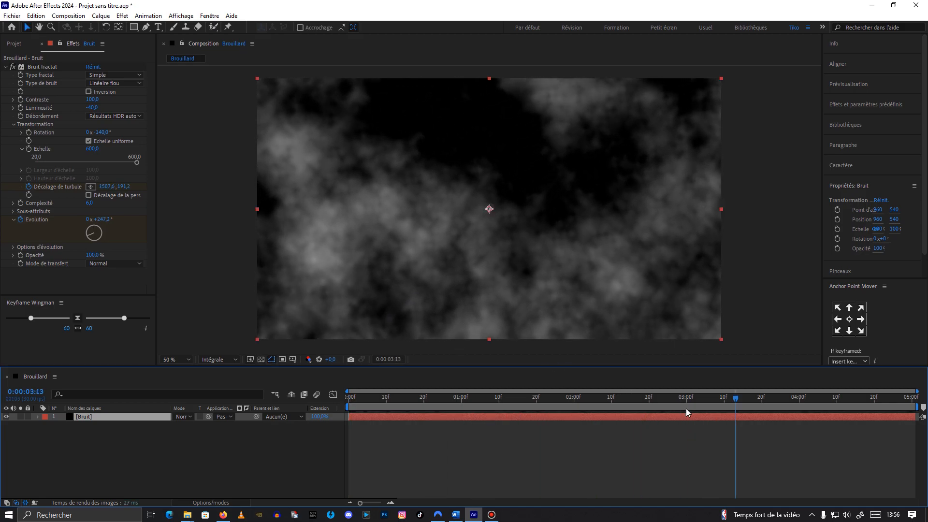
drag(735, 402, 305, 398)
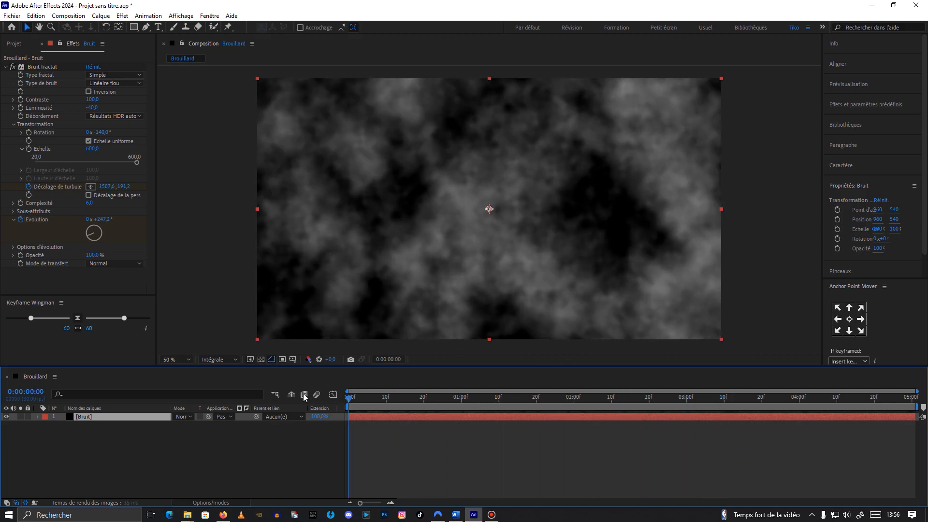
Step: Expand Sous-attributs and set Sous-rotation to 230°
click(13, 211)
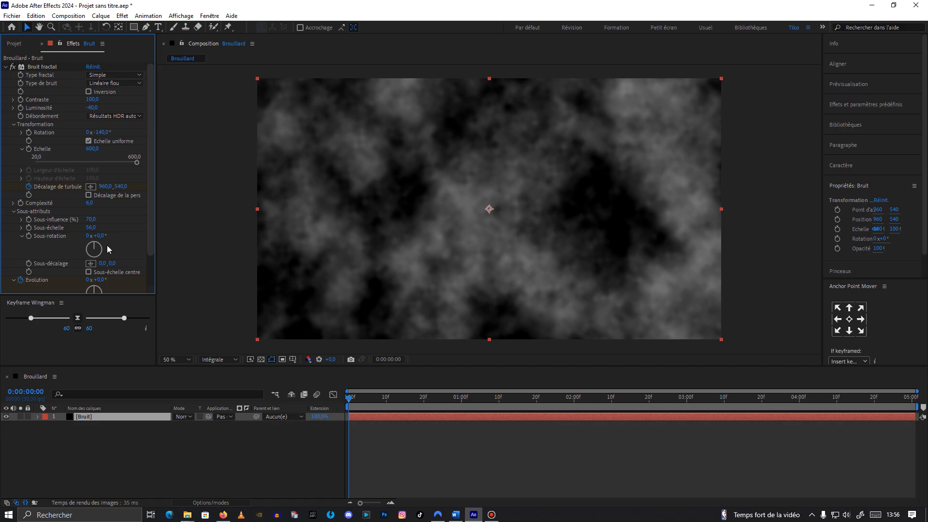
click(100, 236)
text(230)
key(Return)
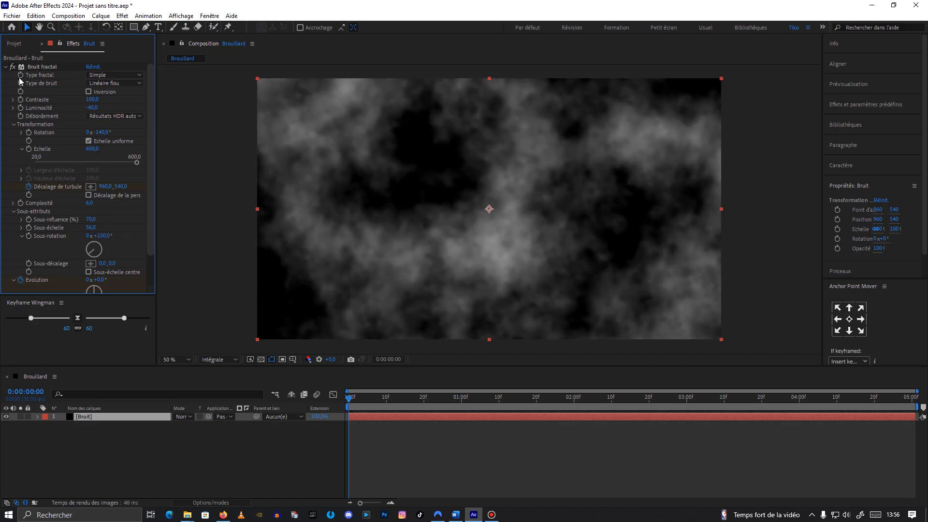
Step: Collapse Bruit fractal and apply the CC Vector Blur effect to the Bruit layer
click(5, 67)
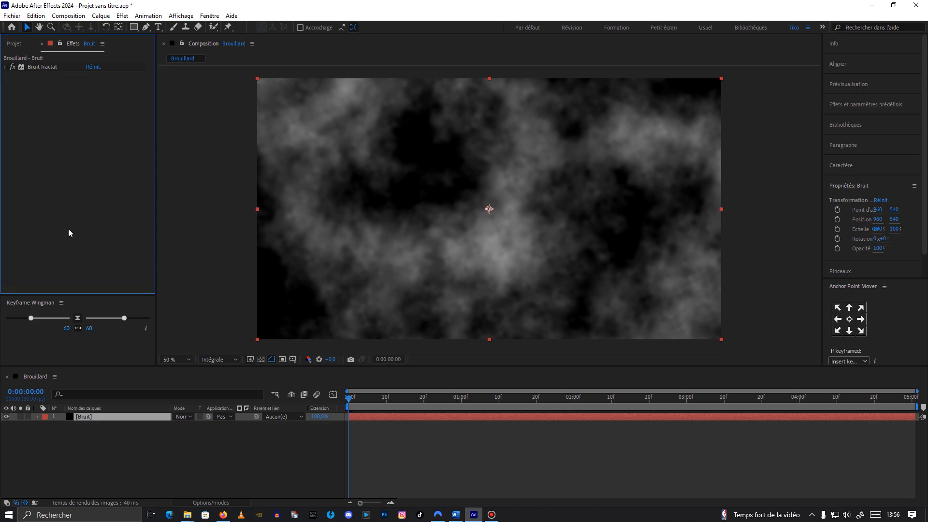
drag(350, 398, 334, 418)
click(46, 152)
key(ctrl+space)
text(cc v)
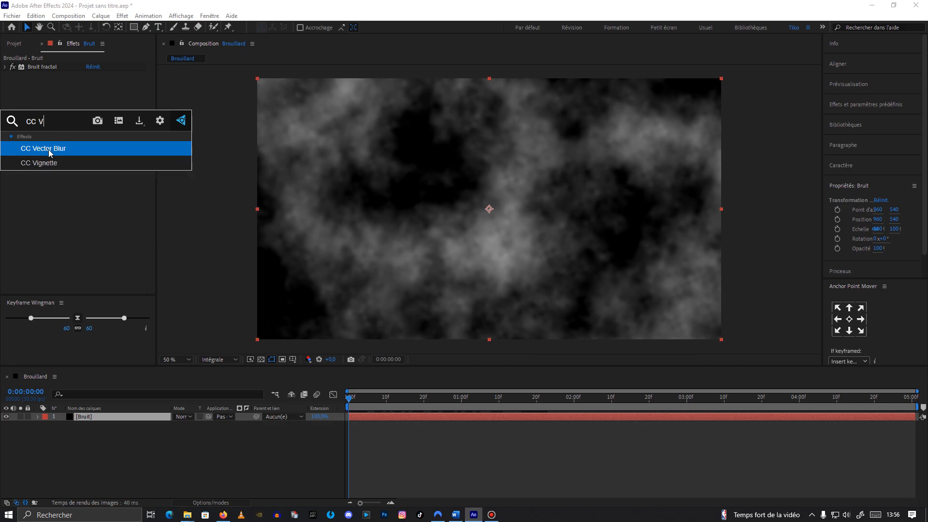
key(Return)
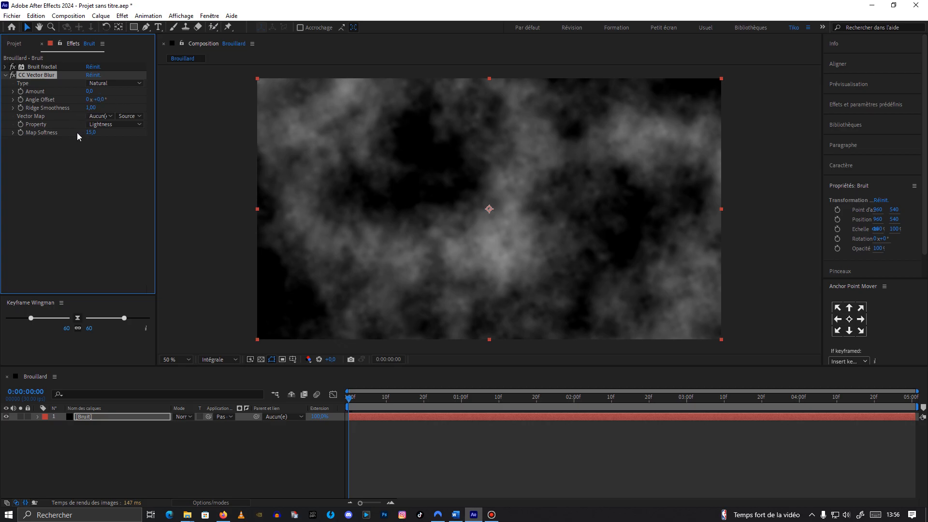
Step: Set CC Vector Blur's Angle Offset to 130°, Type to Direction Fading, and Amount to 110
click(100, 100)
text(130)
click(90, 91)
click(112, 84)
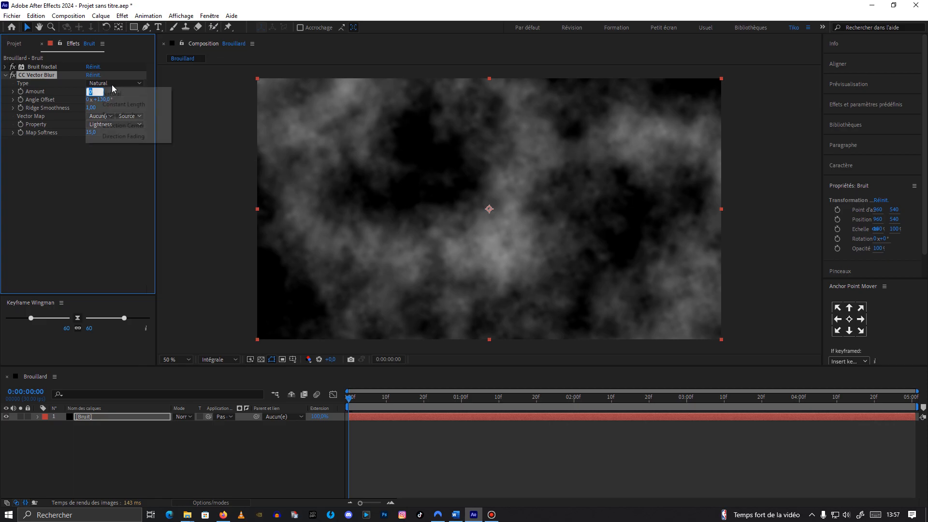
click(112, 138)
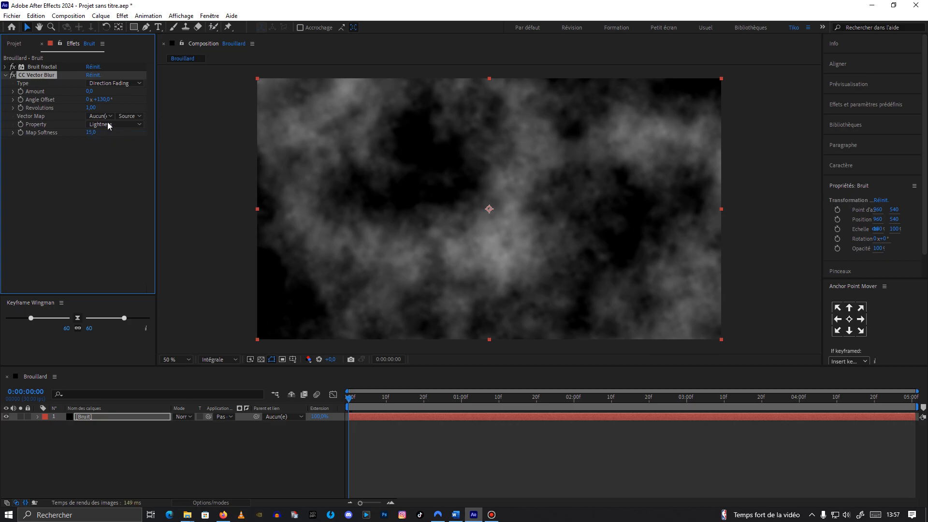
click(90, 92)
text(110)
click(104, 173)
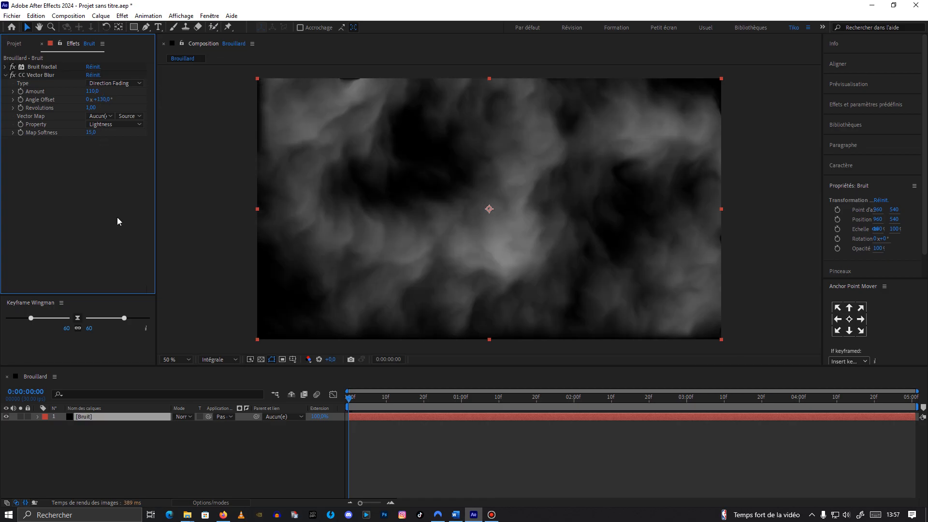
mouse_move(358, 399)
mouse_down()
mouse_move(448, 398)
mouse_move(344, 403)
mouse_up()
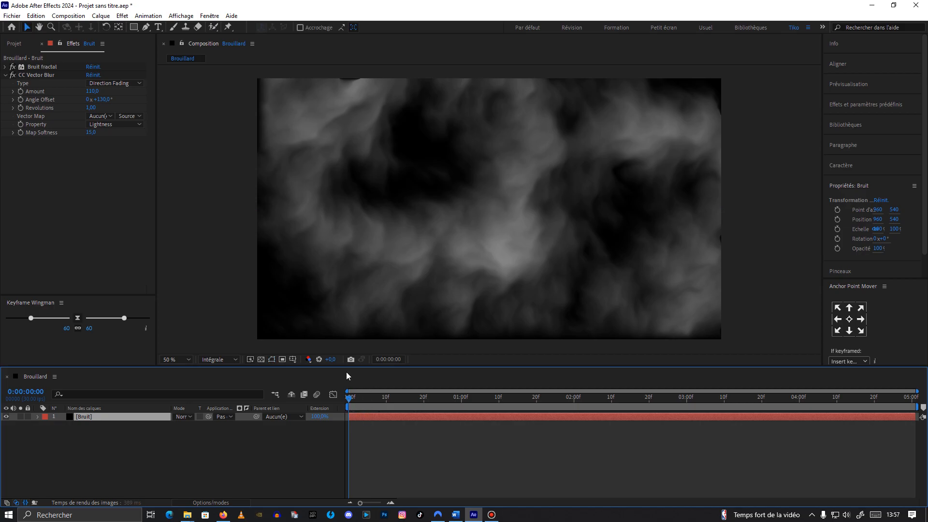
Step: Preview the fog and set the preview resolution to Un quart
key(space)
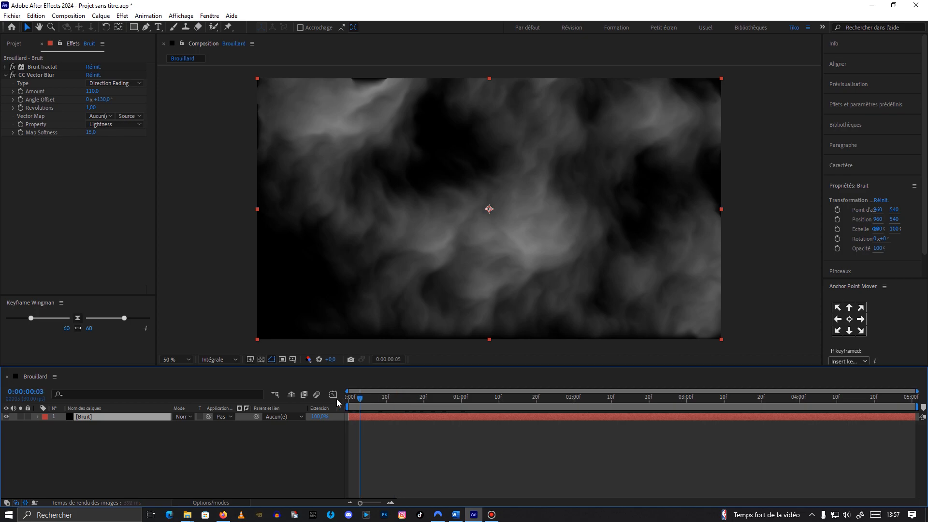
key(space)
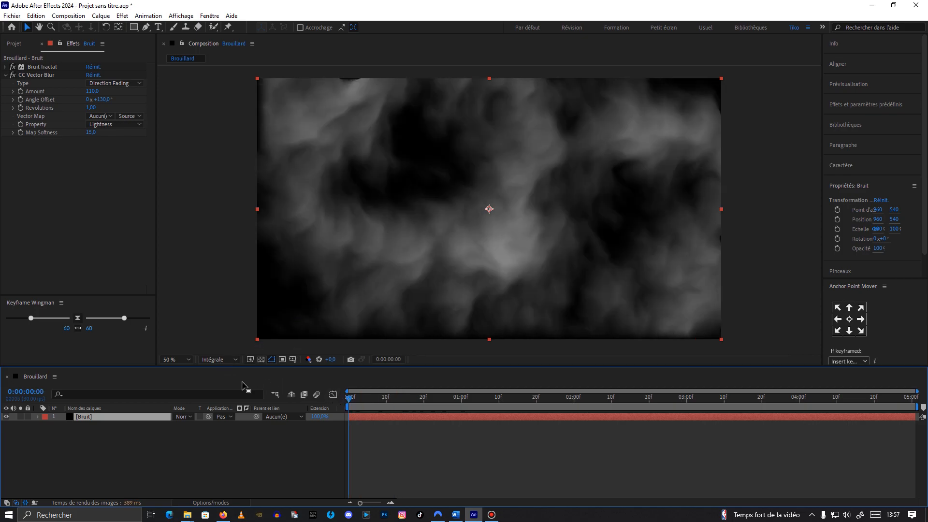
click(840, 85)
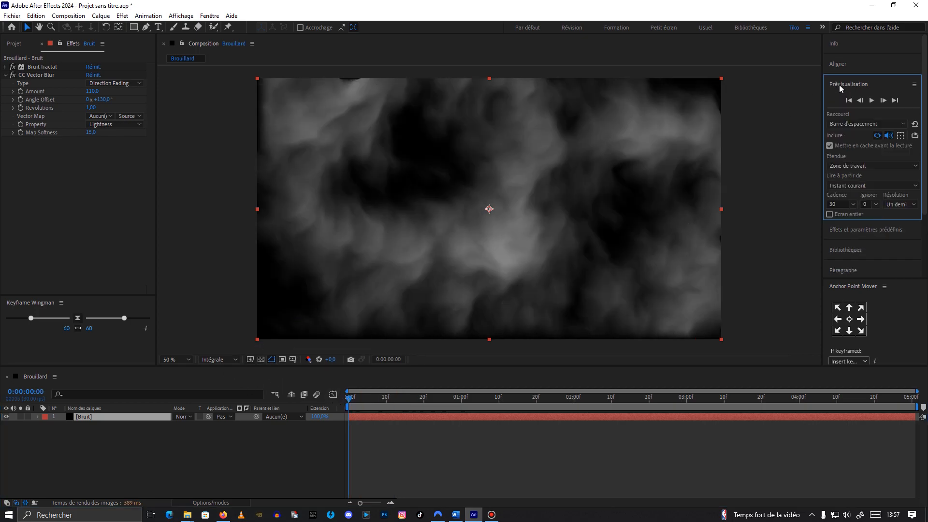
click(889, 205)
click(891, 257)
click(383, 370)
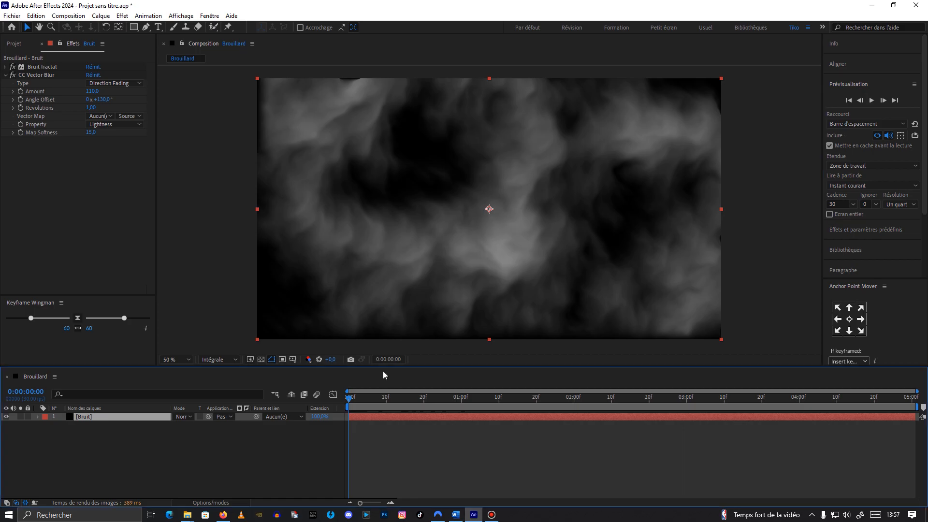
Step: Play the fog preview at quarter resolution and bring the time indicator back to the start
key(space)
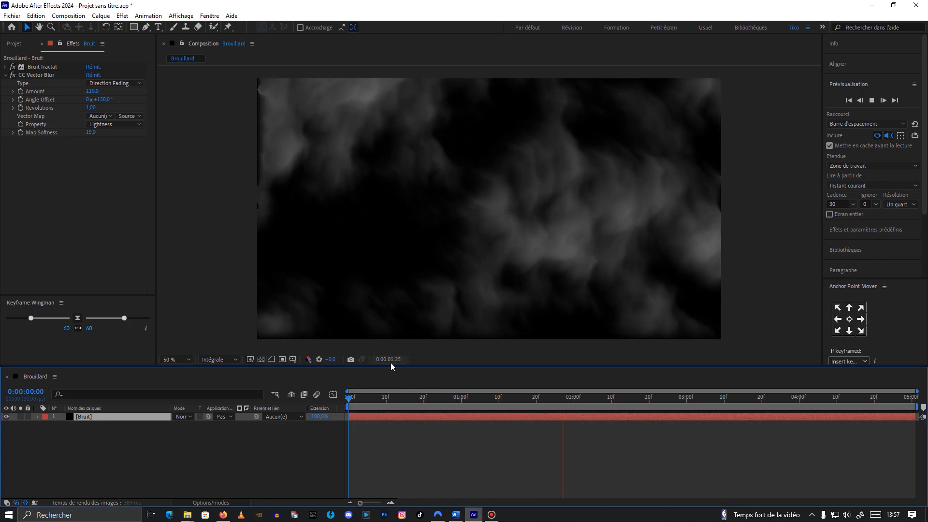
key(space)
drag(638, 402, 348, 394)
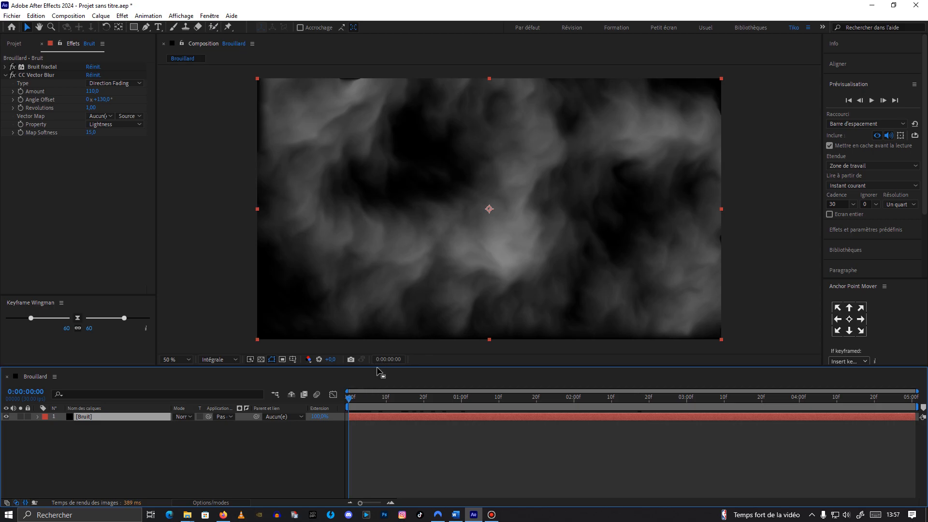
mouse_move(352, 398)
mouse_down()
mouse_move(484, 392)
mouse_move(349, 395)
mouse_move(464, 401)
mouse_move(335, 397)
mouse_up()
Step: Collapse CC Vector Blur, zoom the viewer out, and set the Bruit layer's Scale to 115%
click(5, 76)
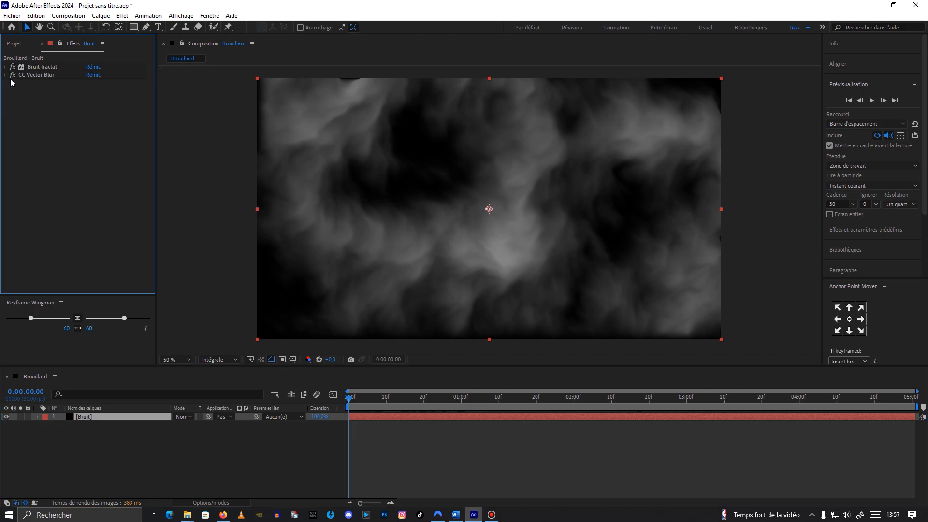
scroll(362, 200, down, 1)
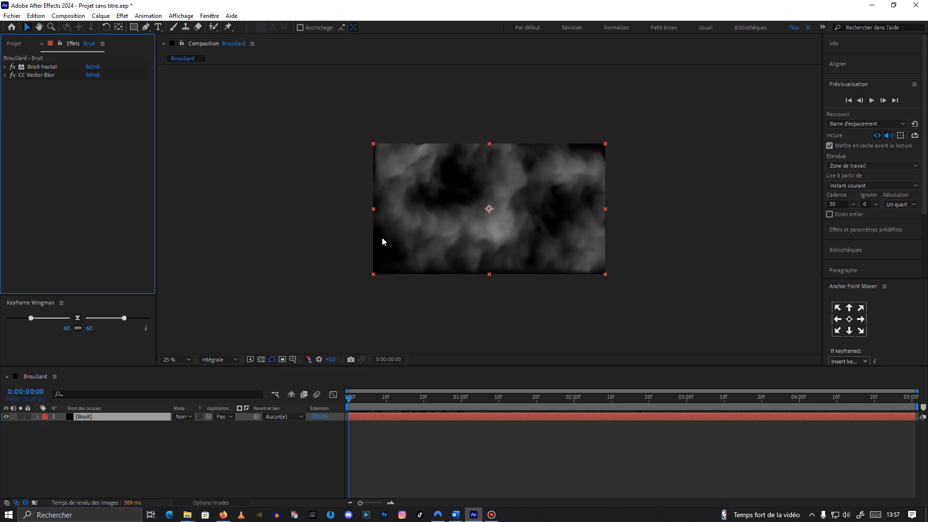
click(95, 419)
key(s)
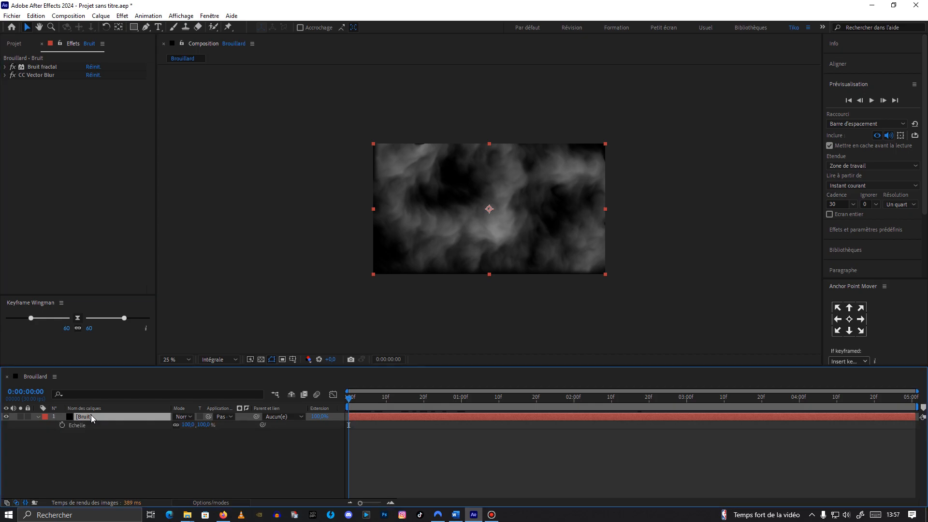
click(186, 425)
text(115)
key(Return)
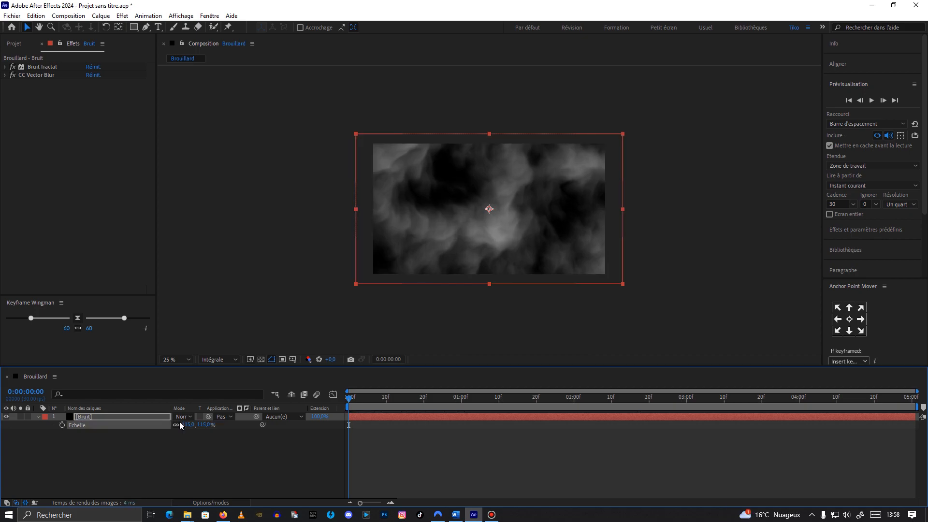
Step: Duplicate the Bruit layer and set the copy's Bruit fractal Rotation to -65° and Scale to 400
click(114, 417)
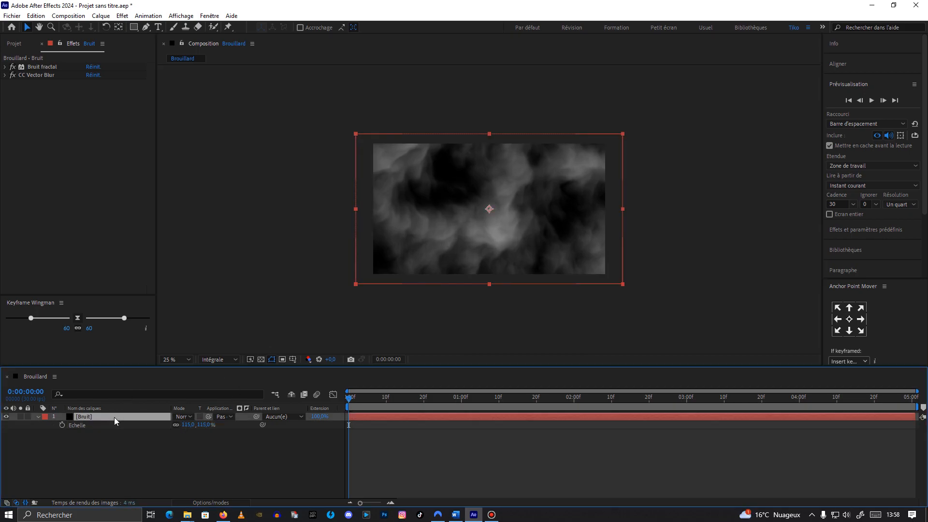
key(ctrl+d)
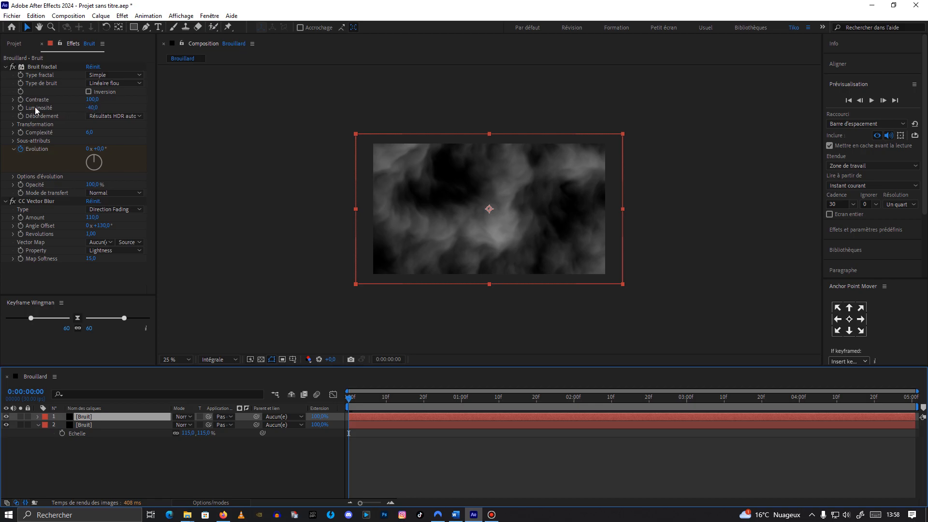
click(13, 124)
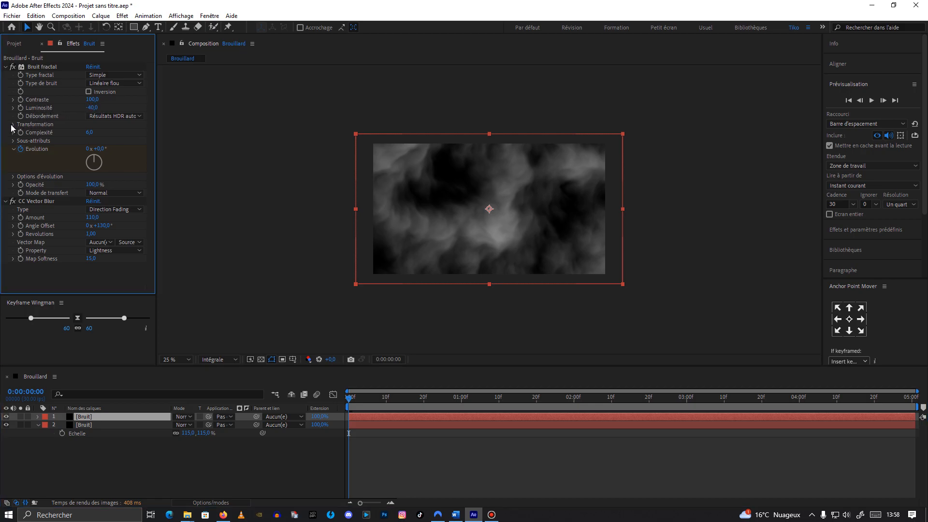
click(102, 133)
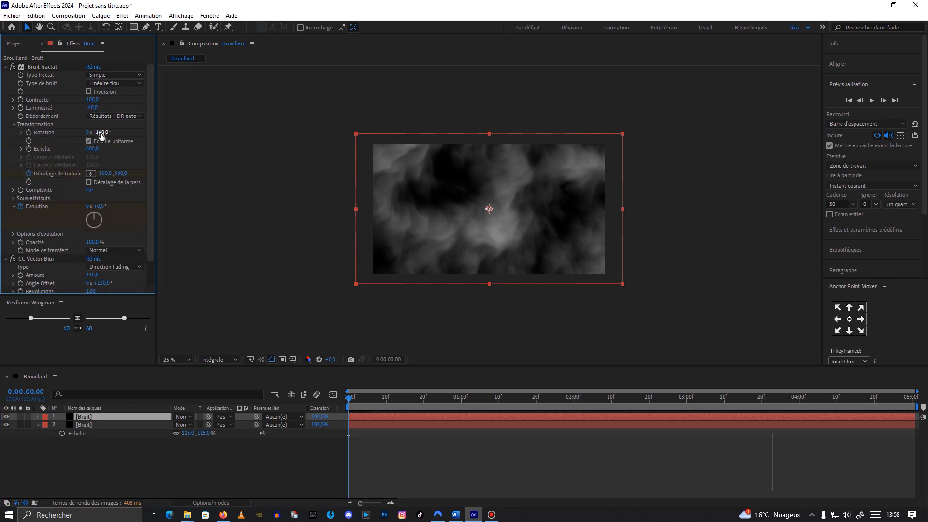
text(-65)
click(91, 149)
text(400)
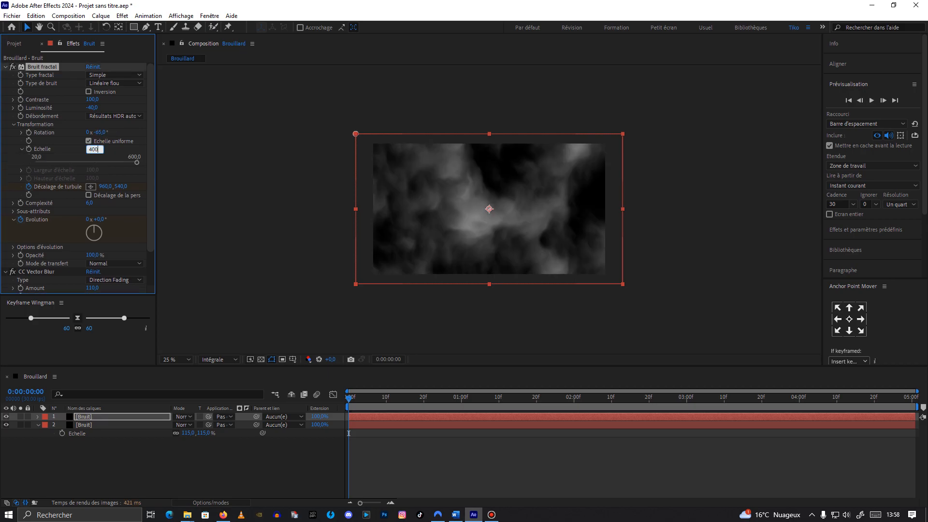
key(Return)
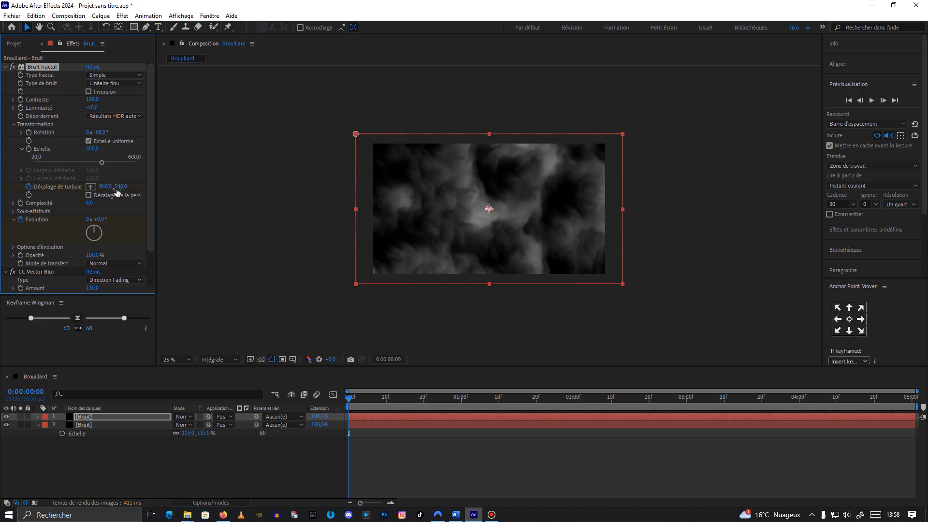
Step: Duplicate the top Bruit layer again and set the new copy's fractal Rotation to 100°
mouse_move(349, 399)
mouse_down()
mouse_move(464, 389)
mouse_move(338, 396)
mouse_up()
click(86, 416)
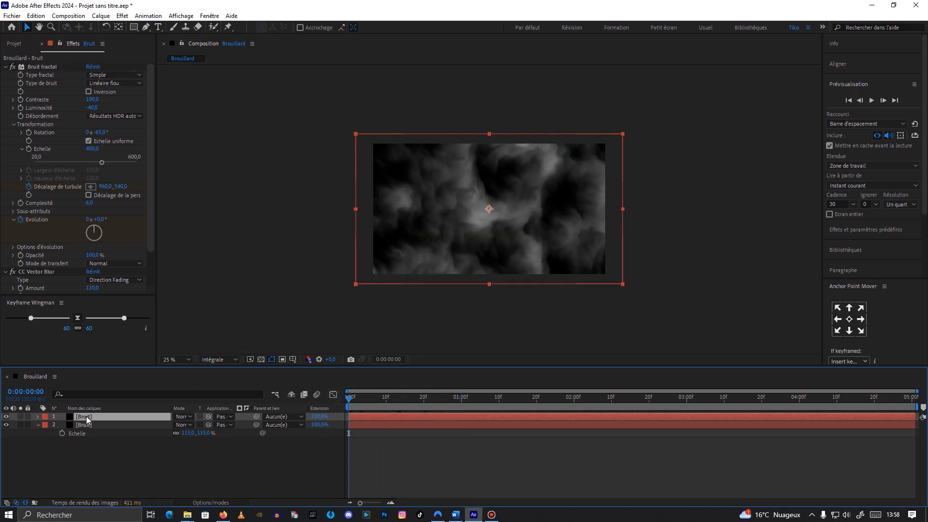
key(ctrl+d)
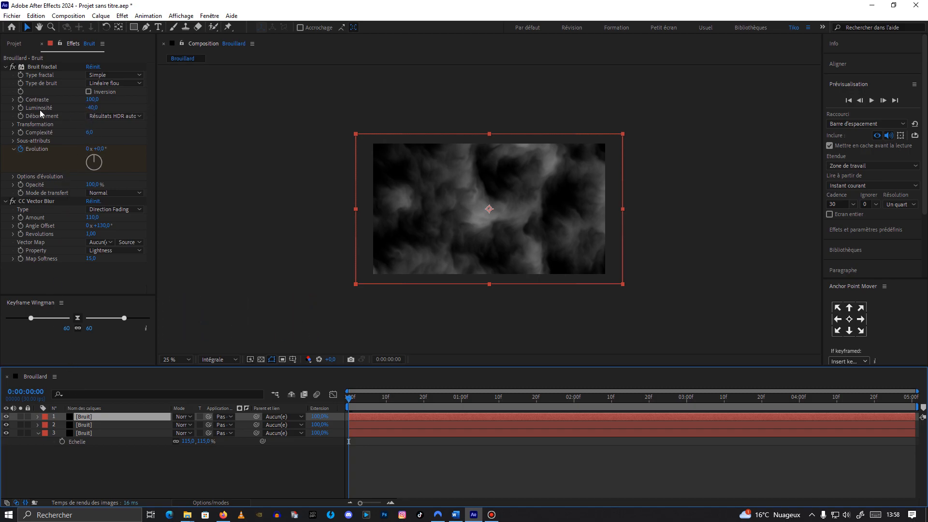
click(13, 125)
click(103, 133)
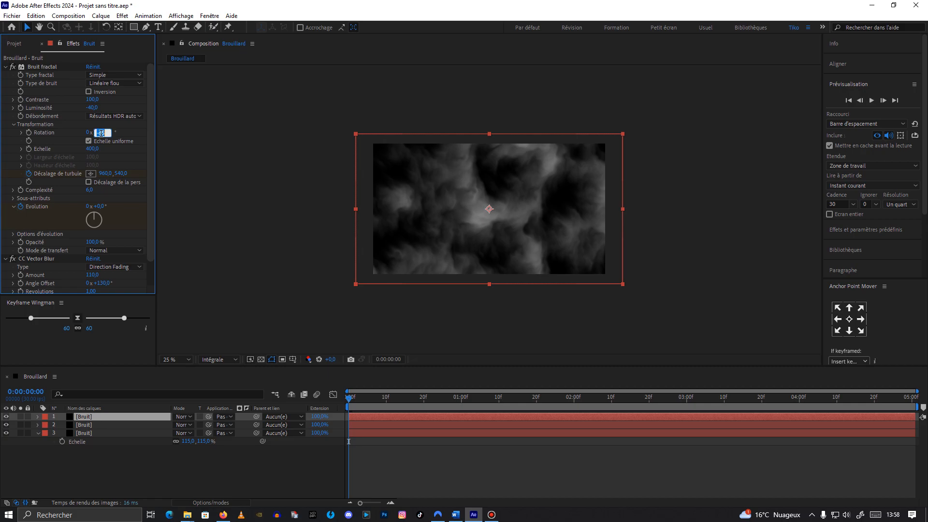
text(100)
key(Return)
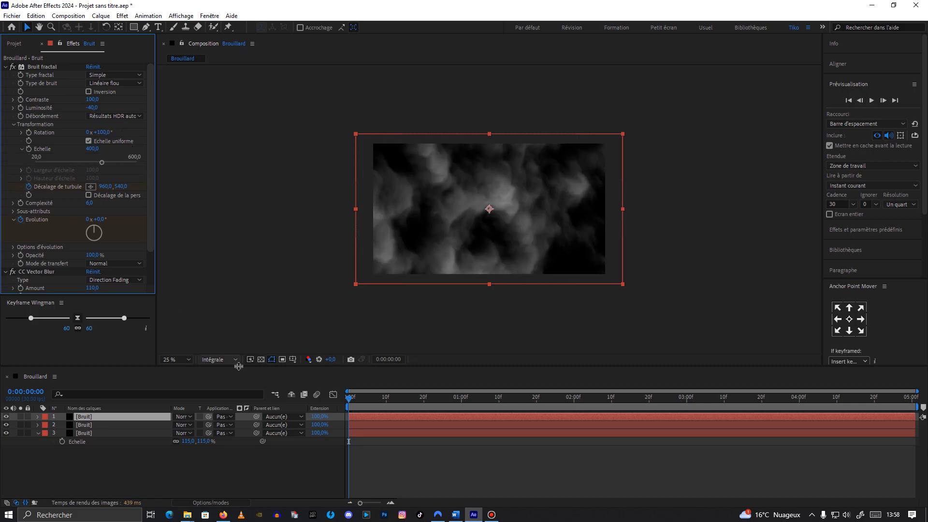
Step: Duplicate the top Bruit layer once more and give its fractal non-uniform scale: width 1600, height 600
mouse_move(353, 397)
mouse_down()
mouse_move(444, 397)
mouse_move(344, 403)
mouse_up()
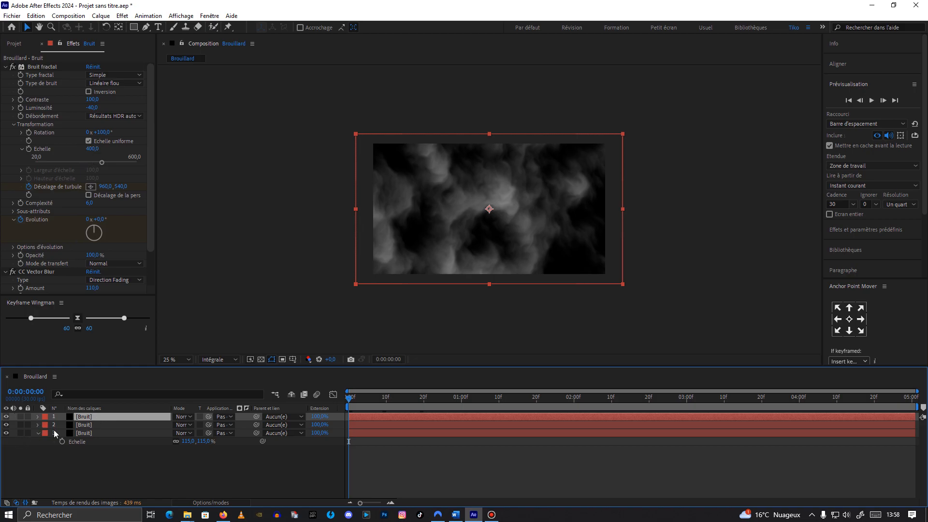
click(38, 434)
key(ctrl+d)
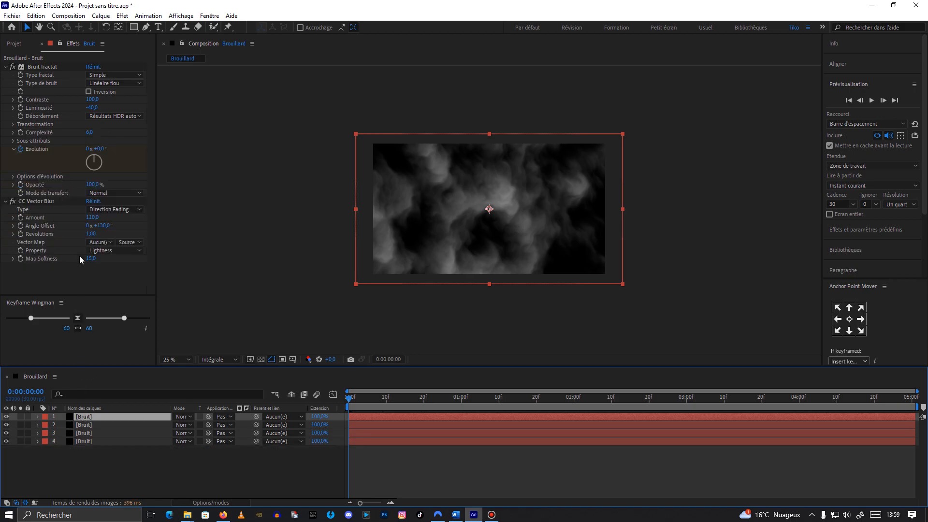
click(13, 124)
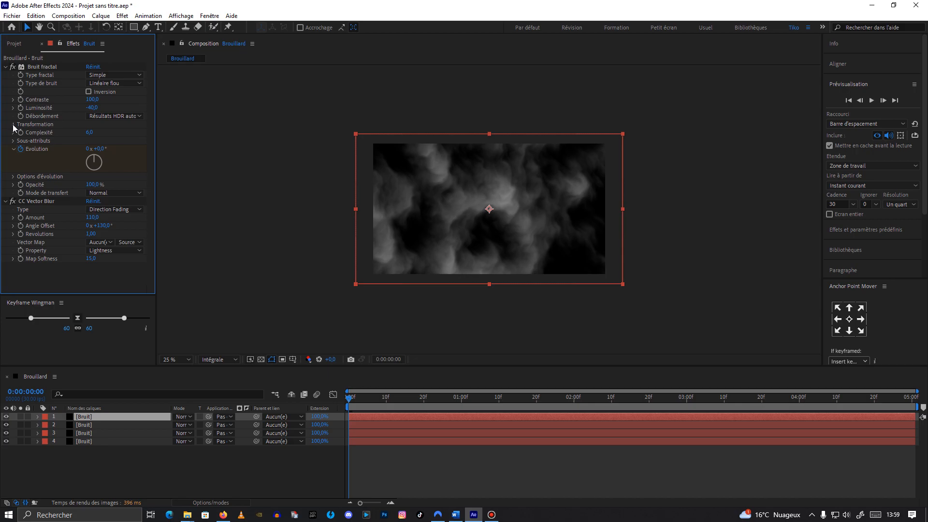
click(88, 141)
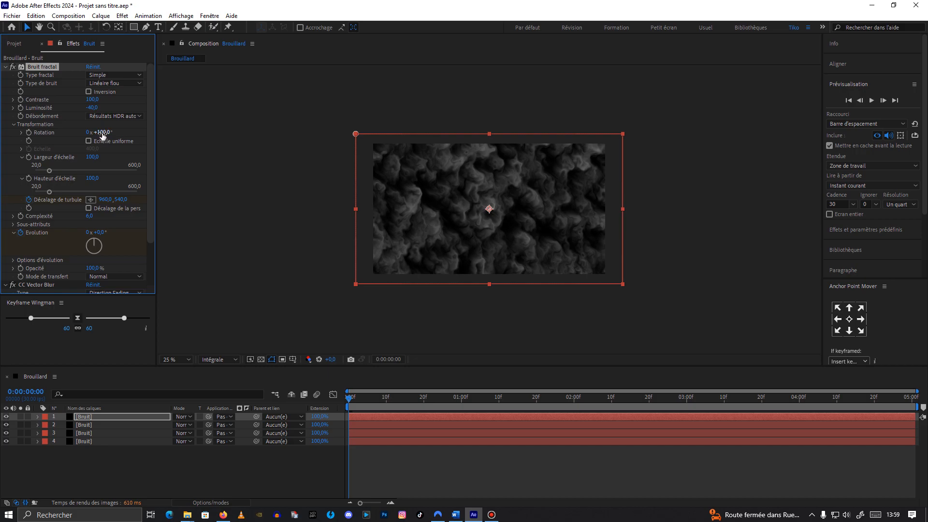
click(102, 133)
text(100)
click(117, 154)
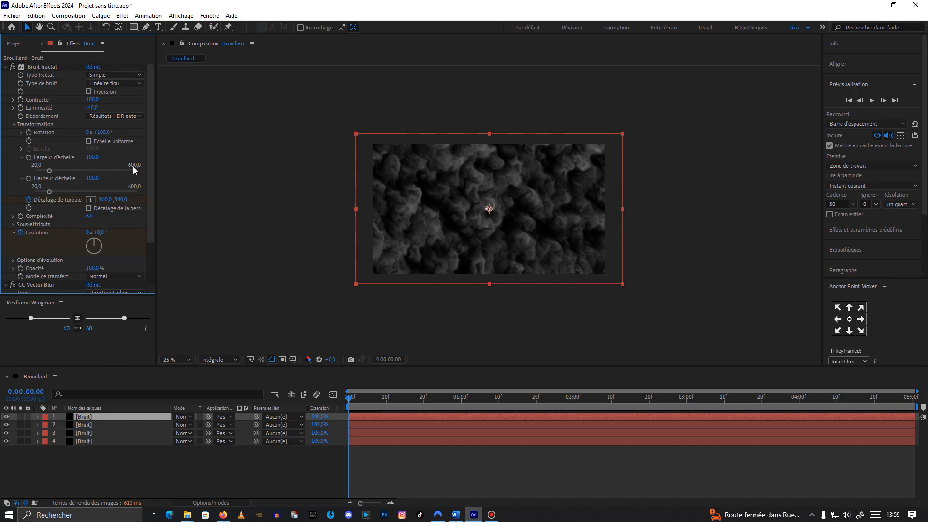
click(96, 158)
text(1600)
click(93, 178)
text(600)
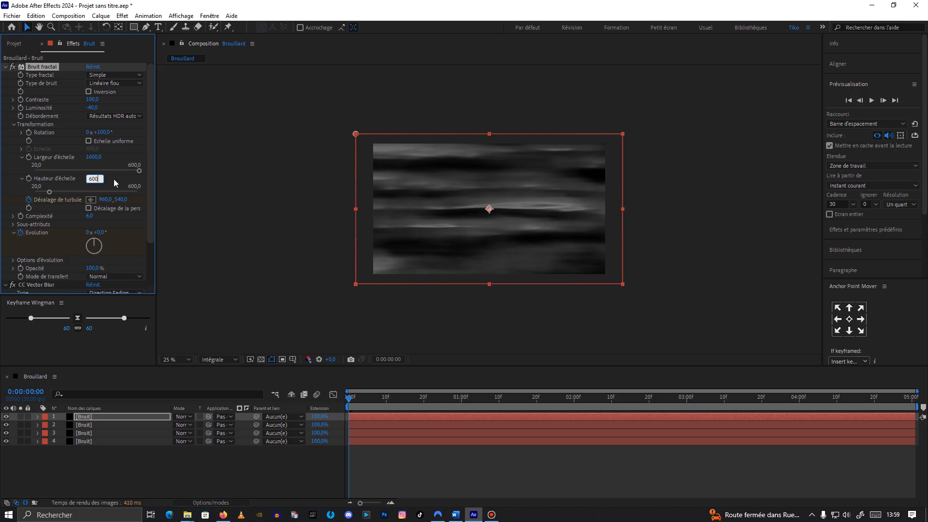
key(Return)
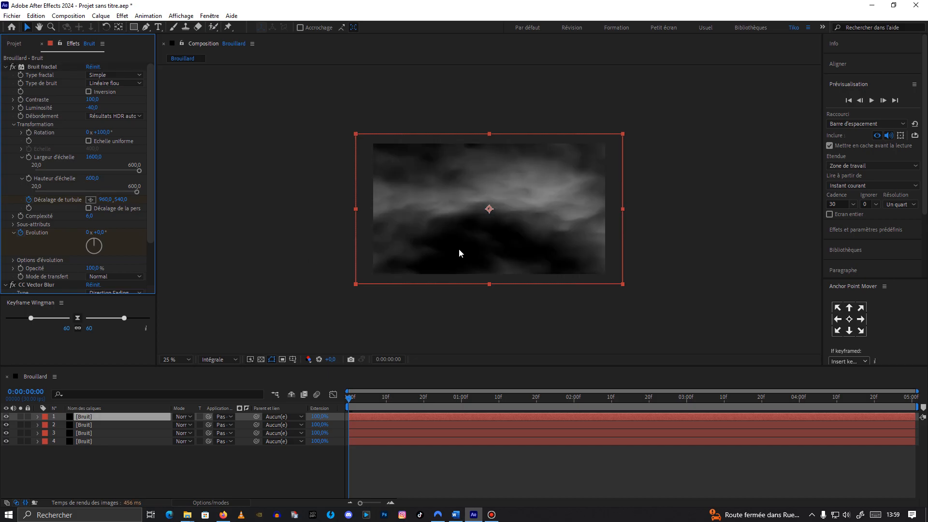
Step: On the second Bruit layer, turn off uniform scaling and set Scale Width to 1600 and Scale Height to 600
mouse_move(350, 398)
mouse_down()
mouse_move(416, 396)
mouse_move(348, 404)
mouse_up()
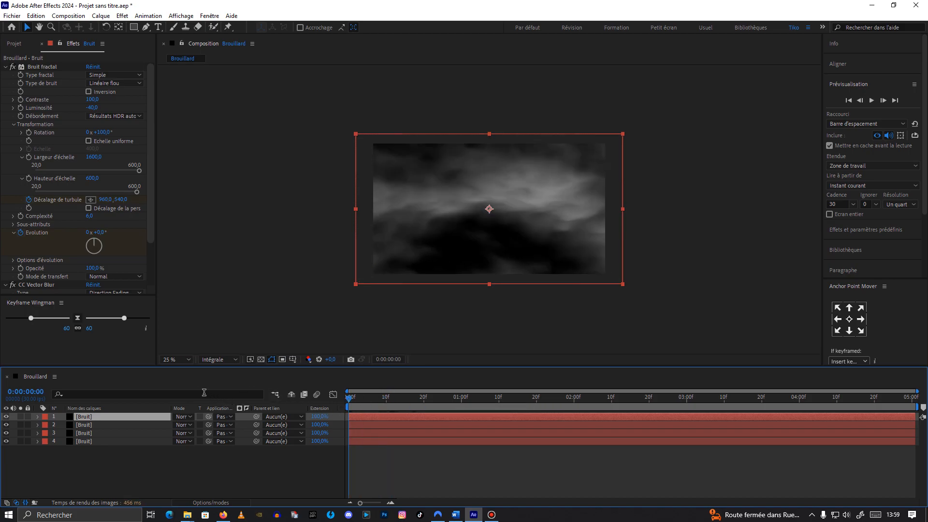
click(108, 434)
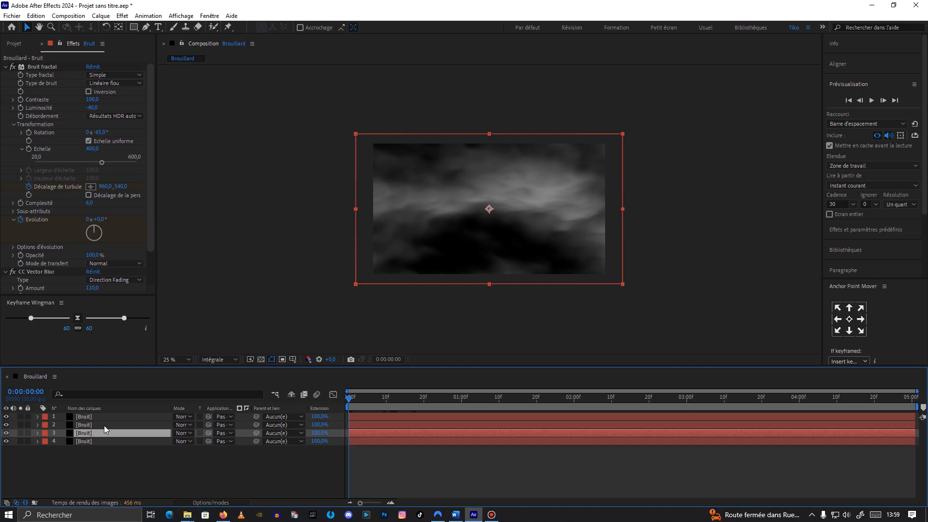
click(104, 426)
click(105, 419)
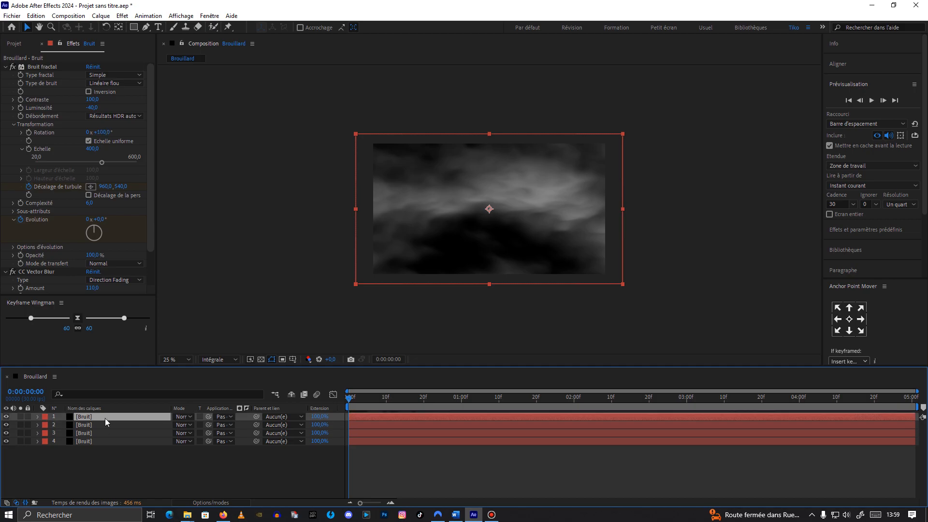
click(106, 424)
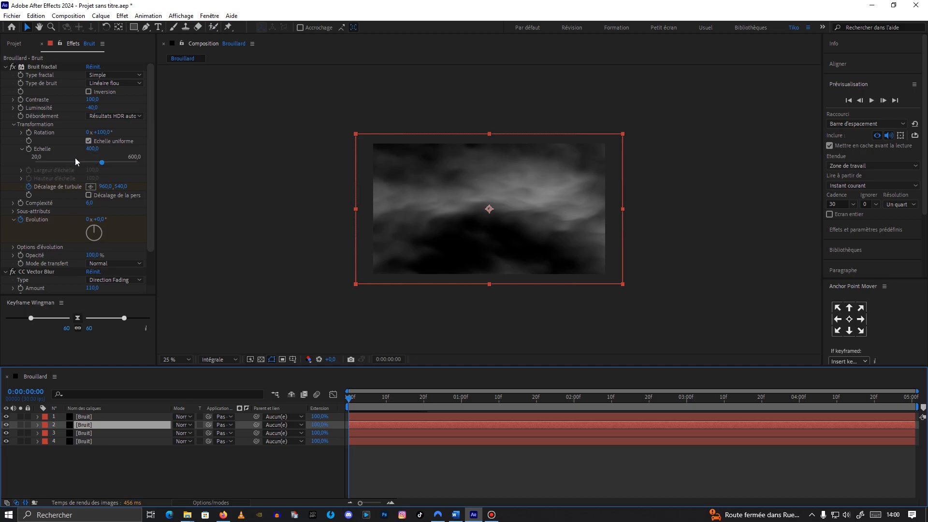
click(88, 142)
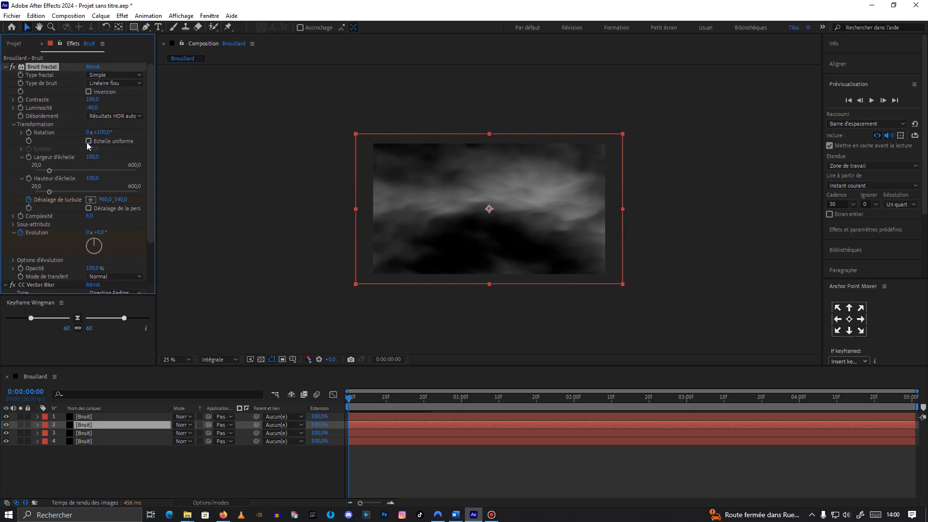
click(93, 157)
text(1600)
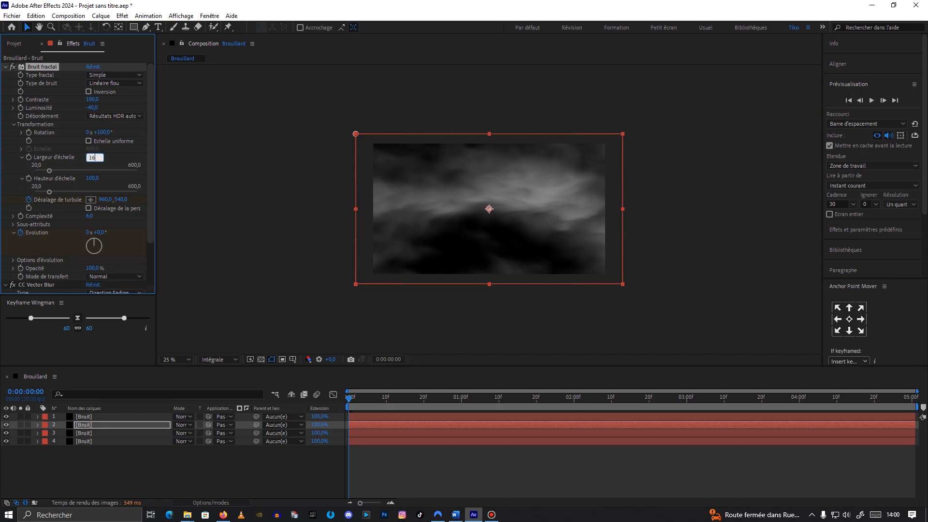
click(92, 179)
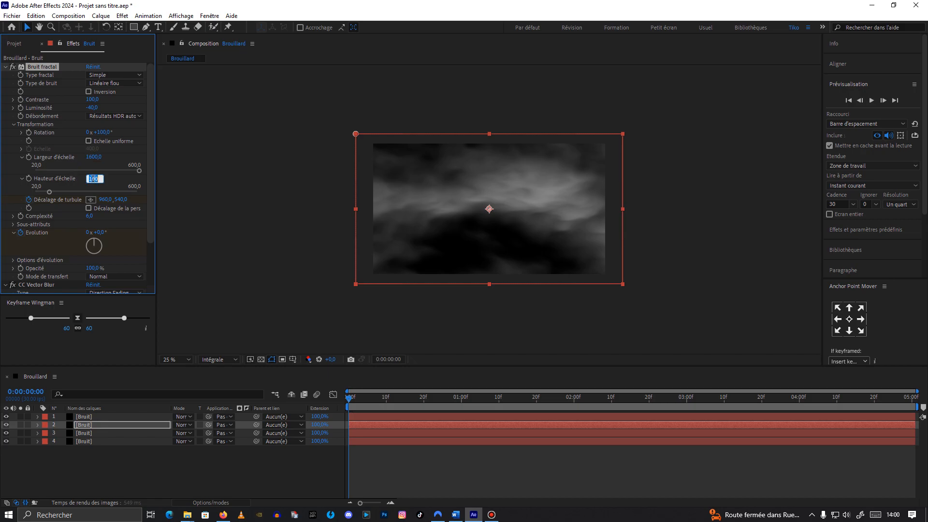
text(600)
click(92, 417)
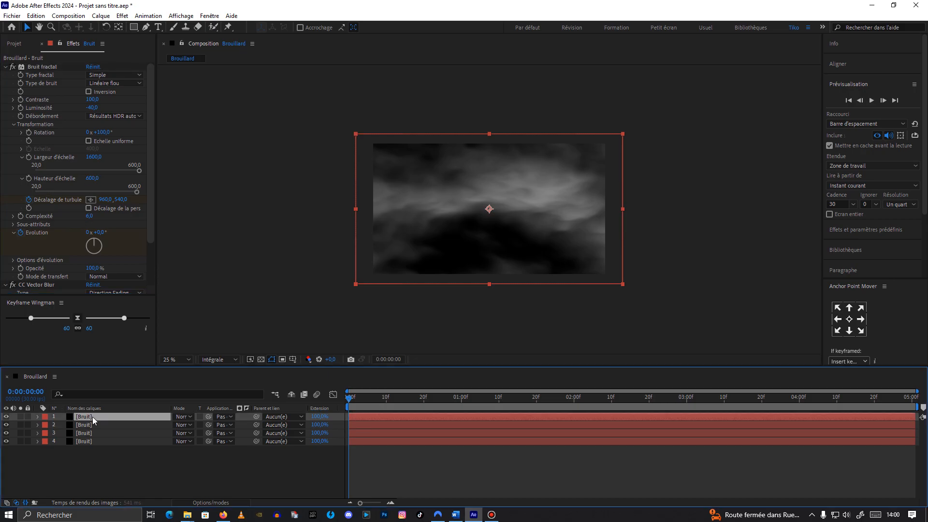
Step: On the top Bruit layer, set the fractal Scale Width to 1900 and Rotation to 25°
click(95, 158)
text(1900)
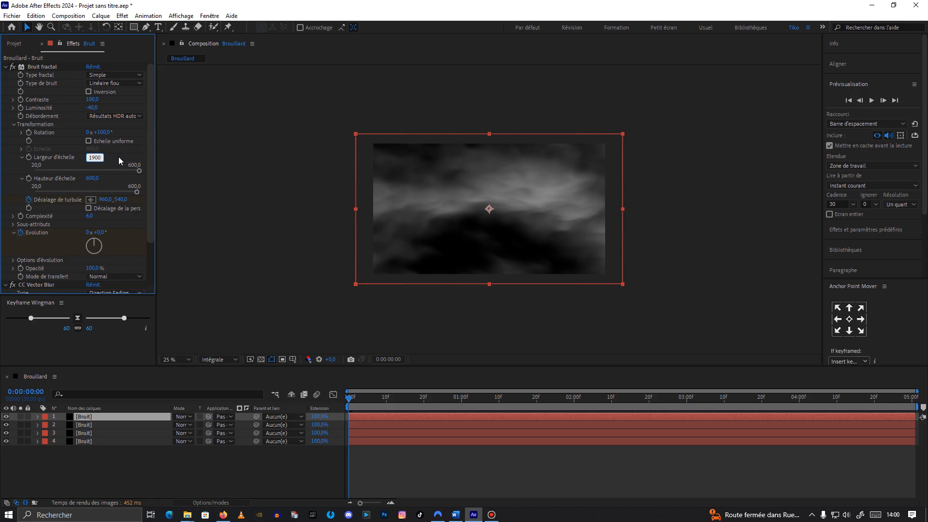
click(101, 132)
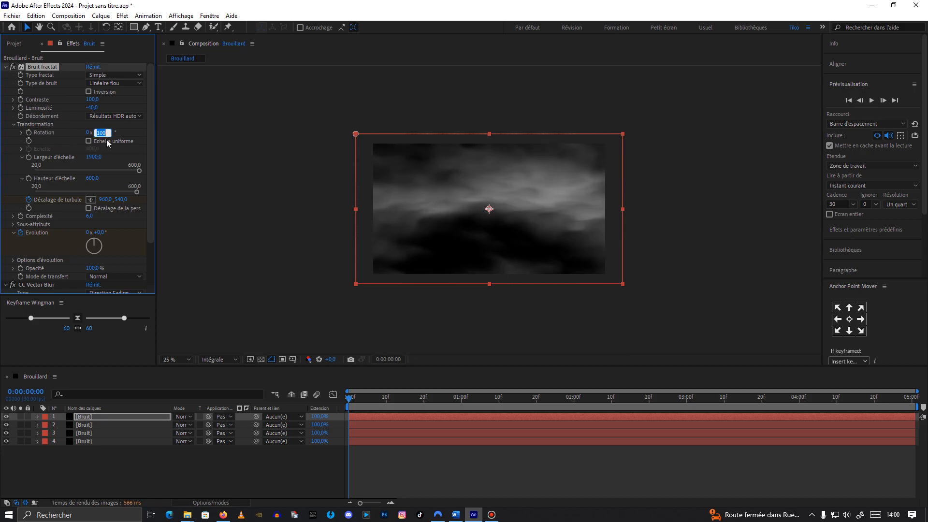
text(25)
click(114, 159)
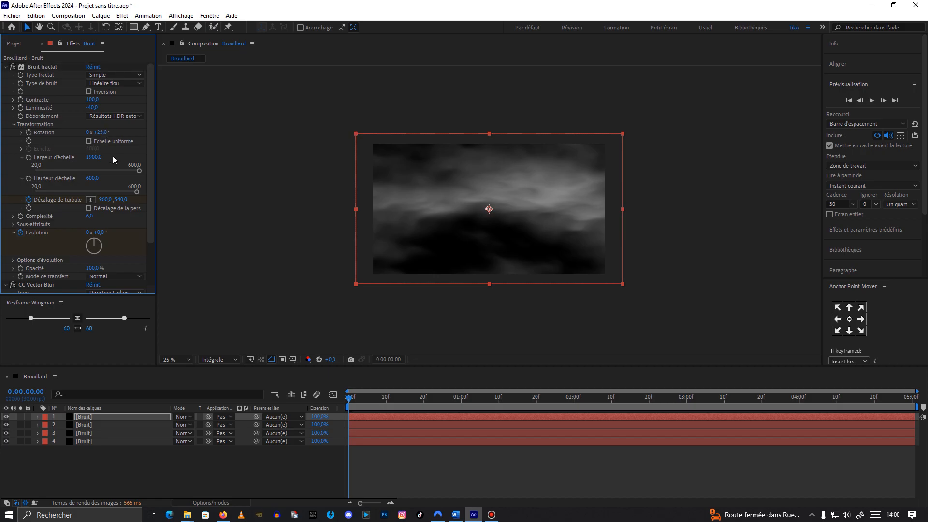
Step: Review the Bruit fractal and CC Vector Blur settings of each of the four Bruit layers
click(115, 427)
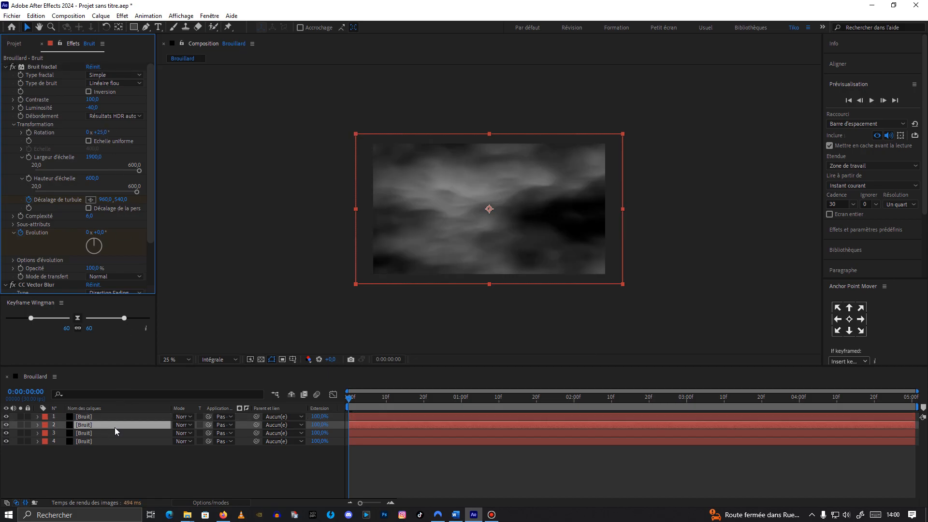
click(114, 432)
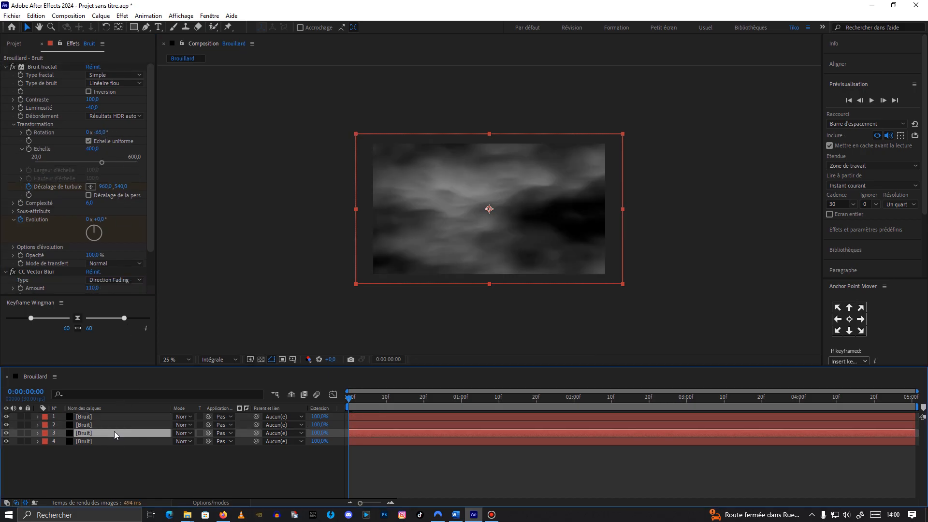
click(111, 442)
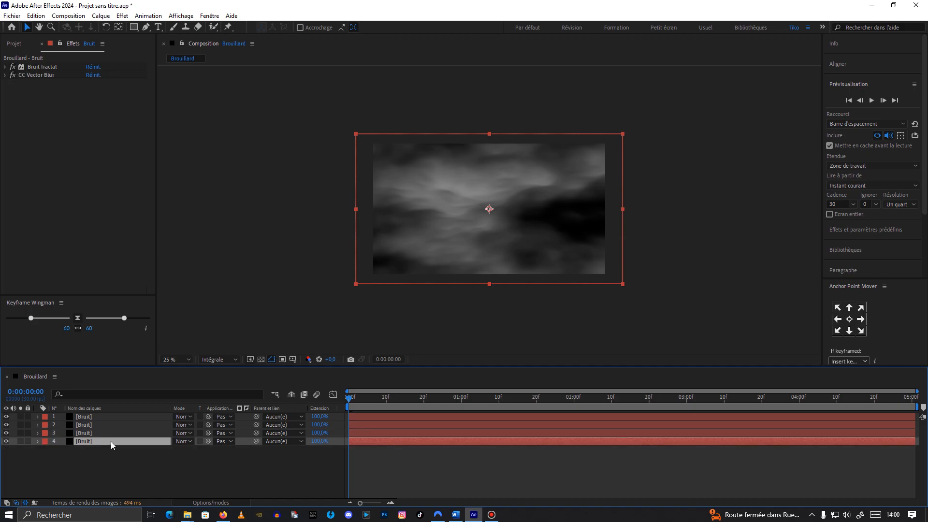
click(5, 76)
click(4, 75)
click(5, 67)
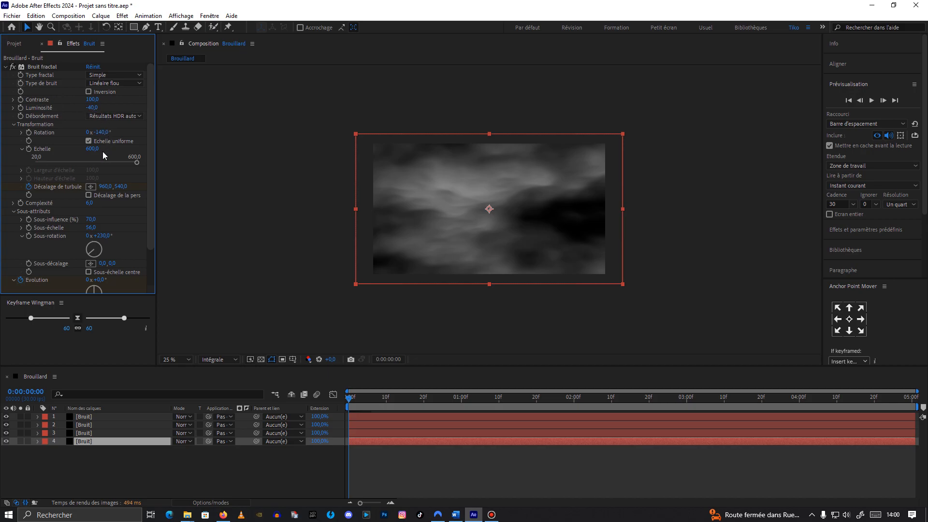
click(100, 418)
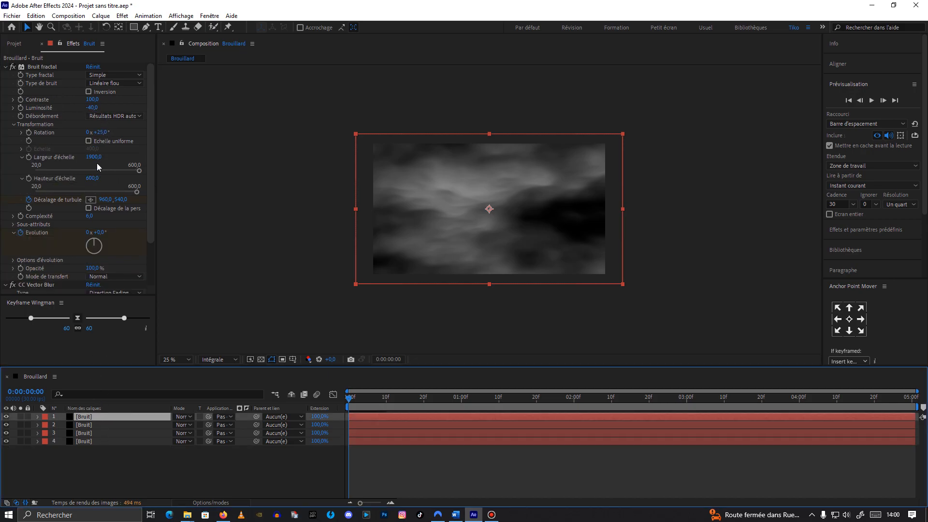
click(102, 424)
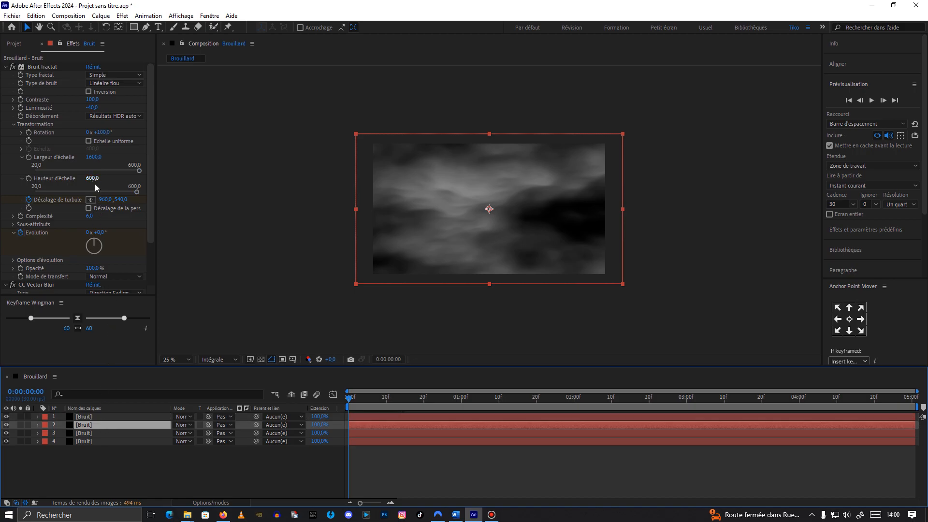
click(104, 433)
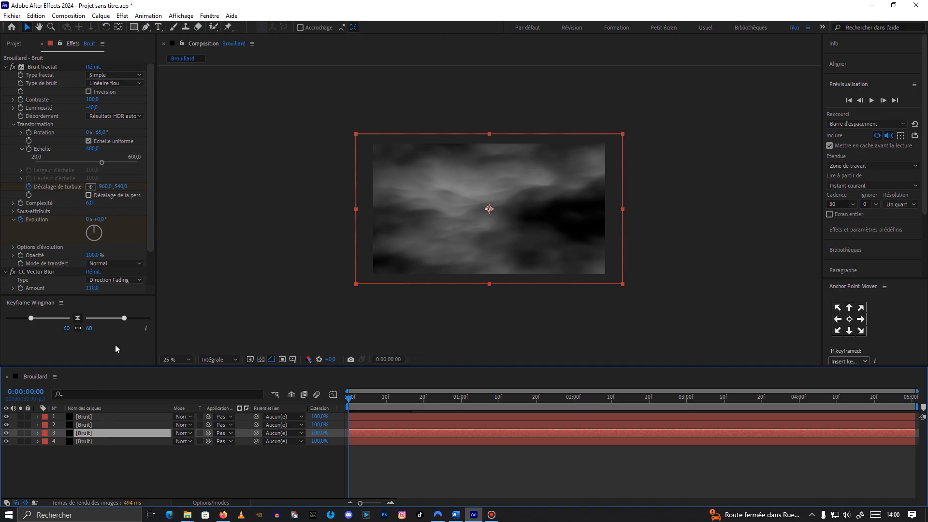
Step: Precompose all four Bruit layers into a new composition named Brouillard, moving all attributes into it
mouse_move(349, 397)
mouse_down()
mouse_move(402, 397)
mouse_move(349, 398)
mouse_up()
key(period)
drag(103, 469, 107, 414)
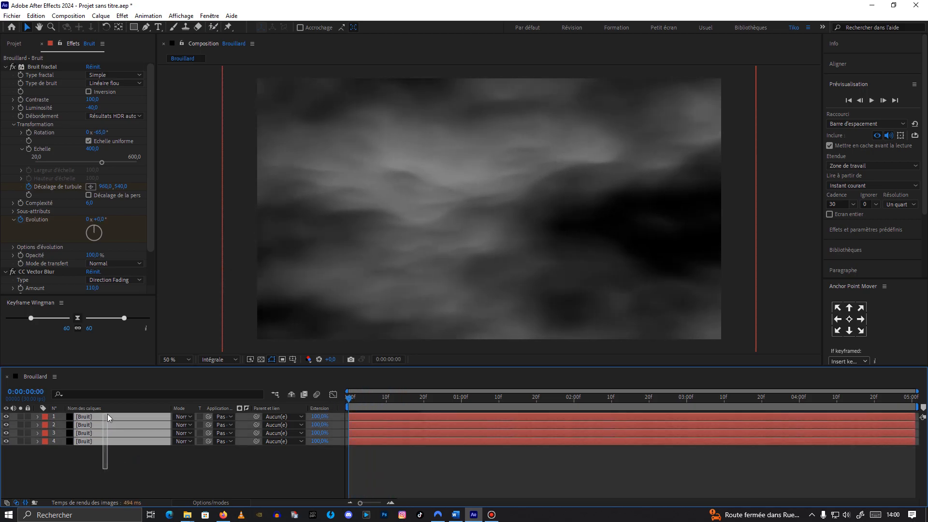
right_click(93, 443)
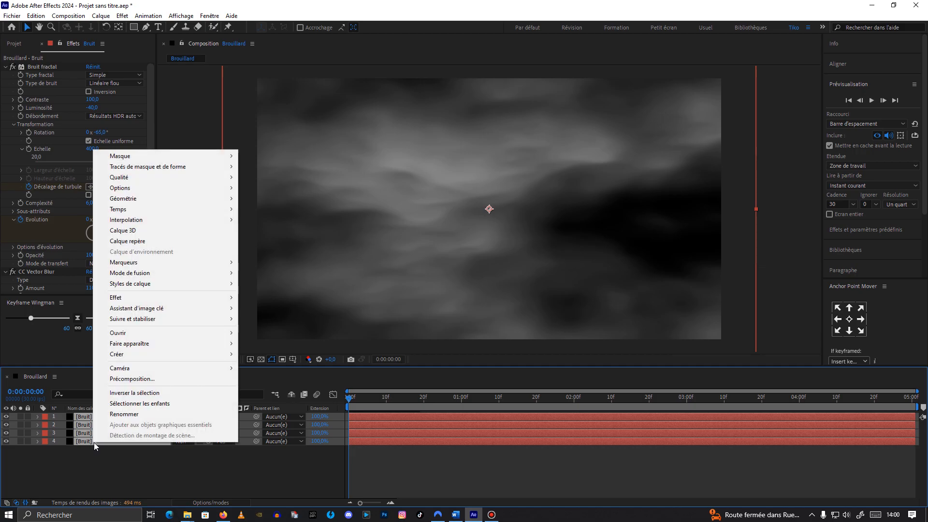
click(173, 381)
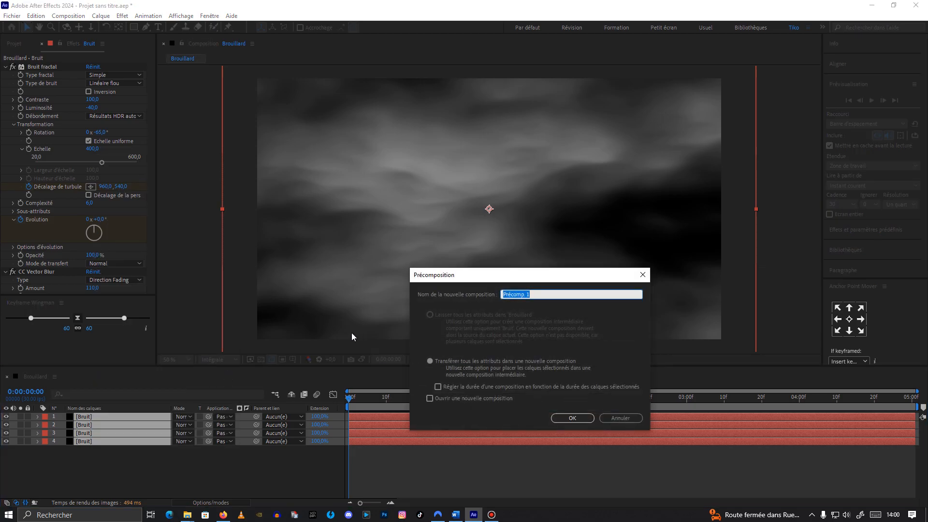
text(Br)
click(430, 361)
click(566, 418)
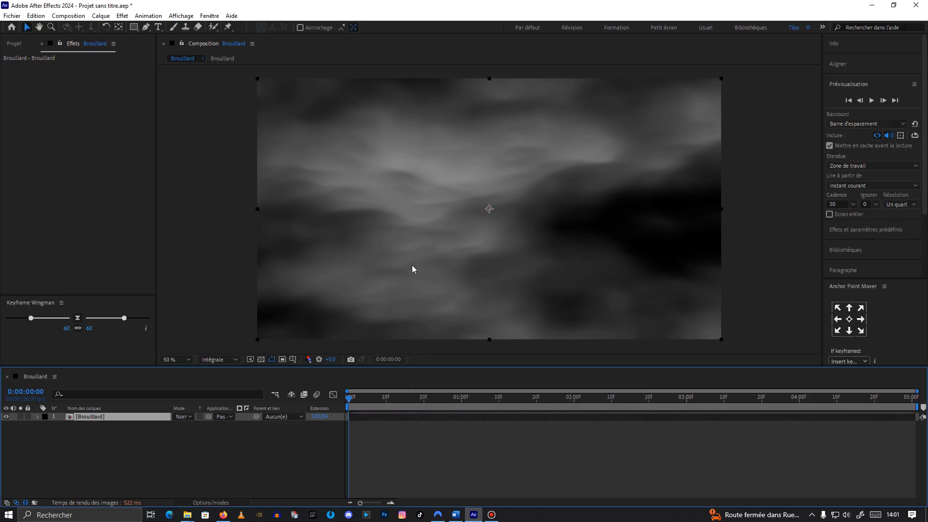
Step: Draw a rectangular mask over the lower part of the Brouillard layer and set its feather to 437 pixels
key(comma)
click(134, 27)
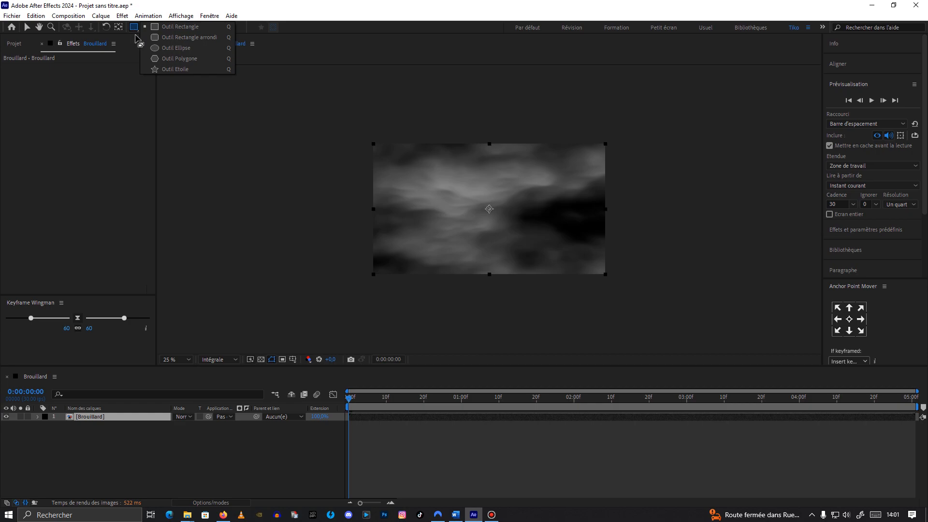
click(90, 418)
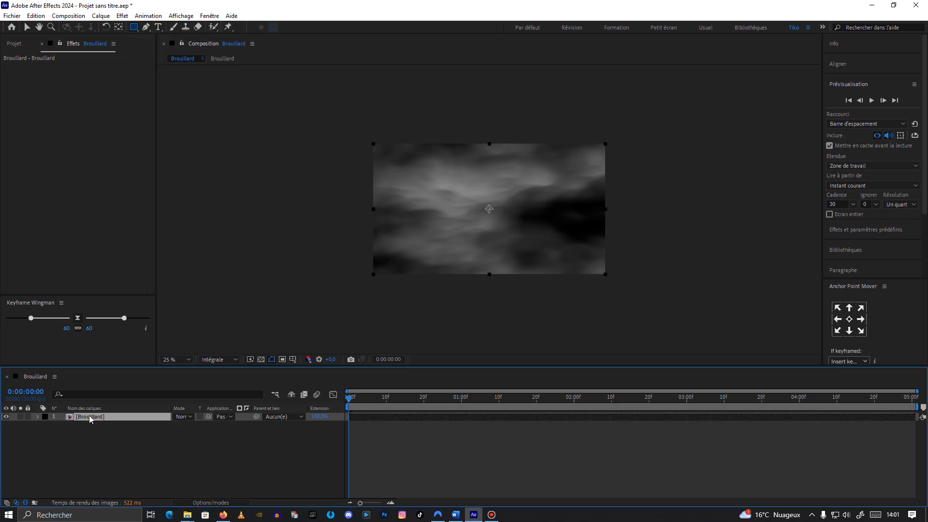
drag(337, 221, 637, 284)
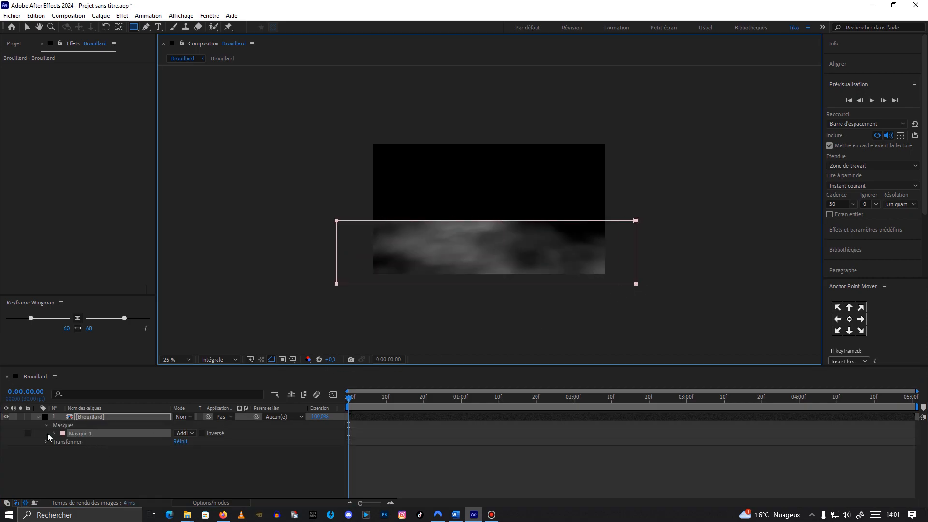
click(54, 434)
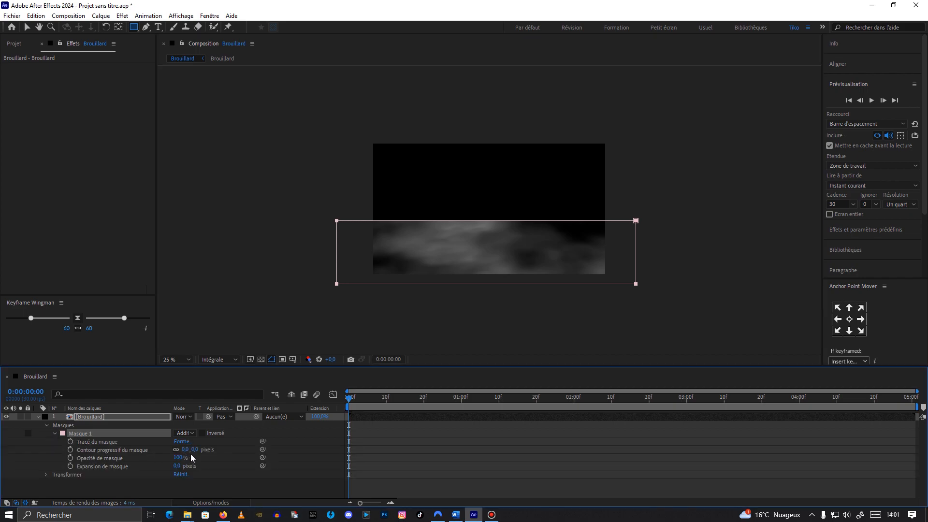
drag(185, 449, 333, 436)
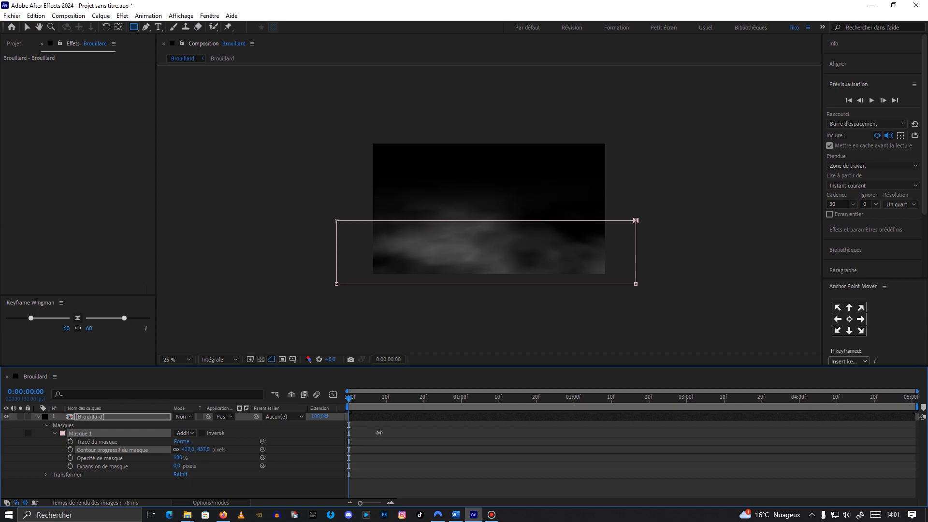
Step: Set the preview resolution to Un quart and play back the composition from the start
drag(355, 401, 420, 401)
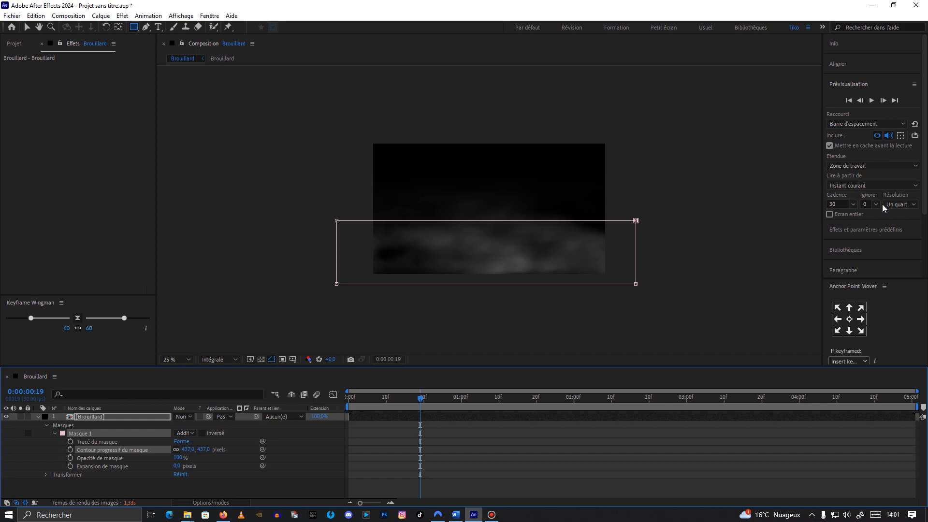
click(221, 360)
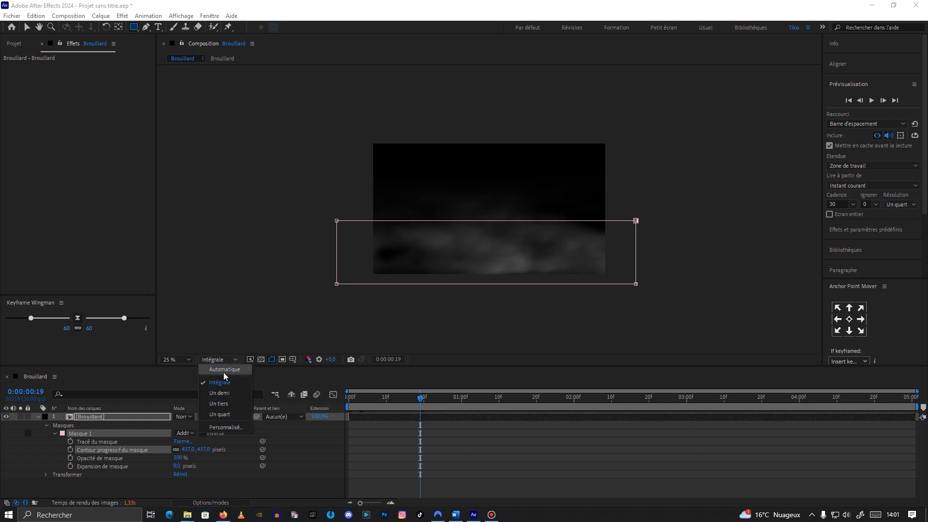
click(230, 410)
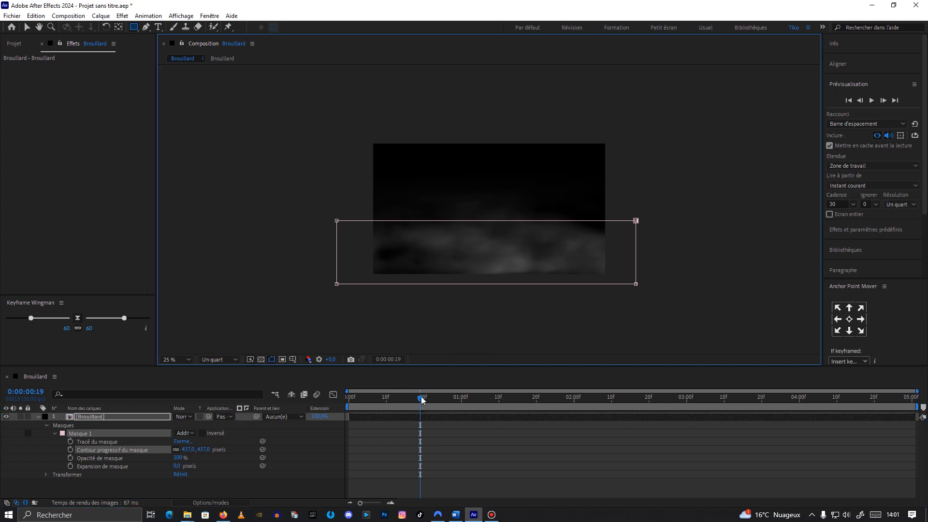
drag(421, 399, 349, 400)
key(space)
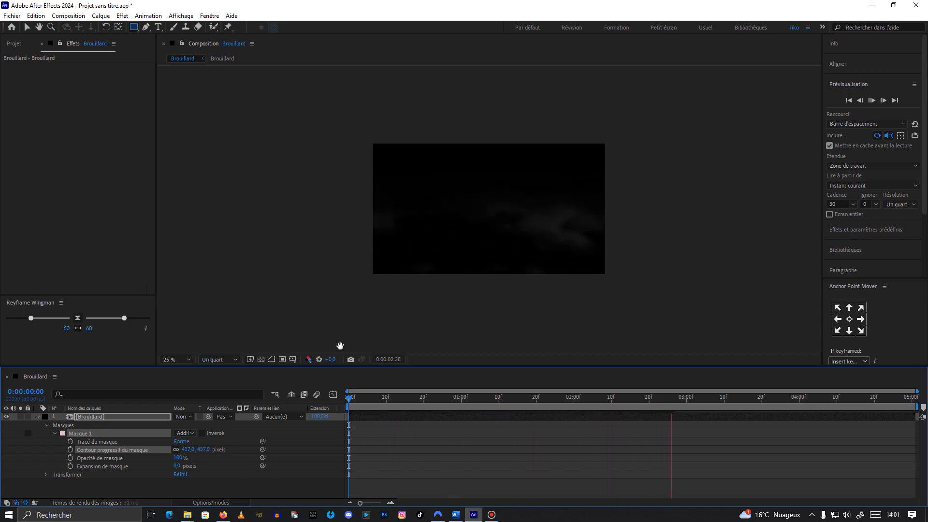
drag(459, 400, 339, 409)
Step: Duplicate the Brouillard layer and scale the copy to 150%
click(107, 417)
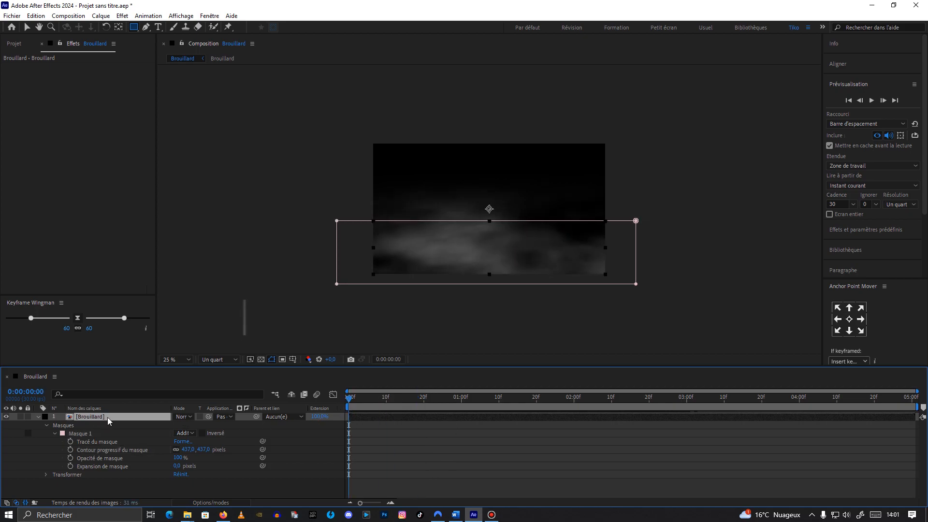
key(ctrl+d)
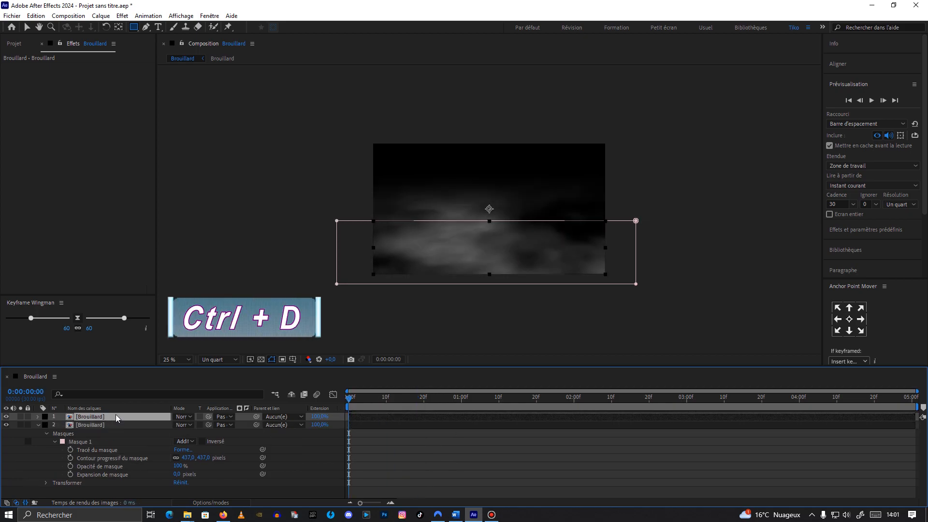
key(s)
click(187, 425)
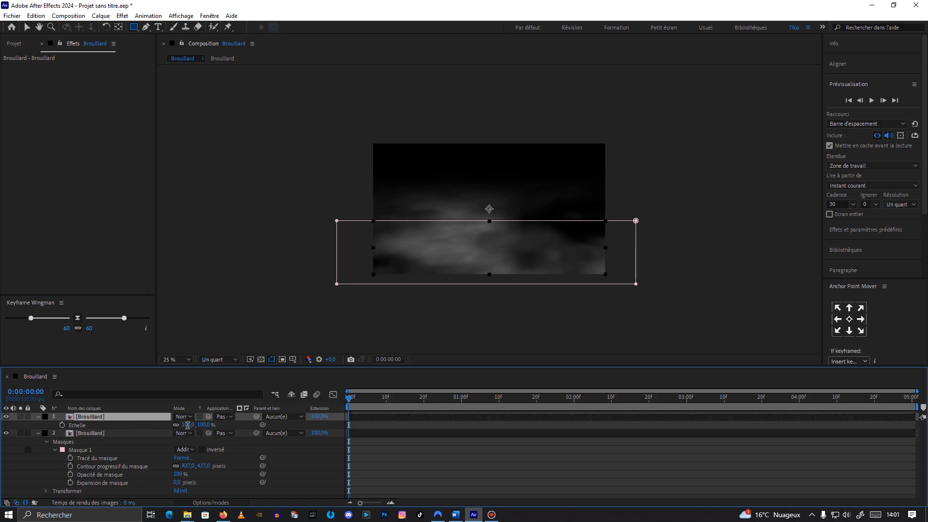
text(150)
key(Return)
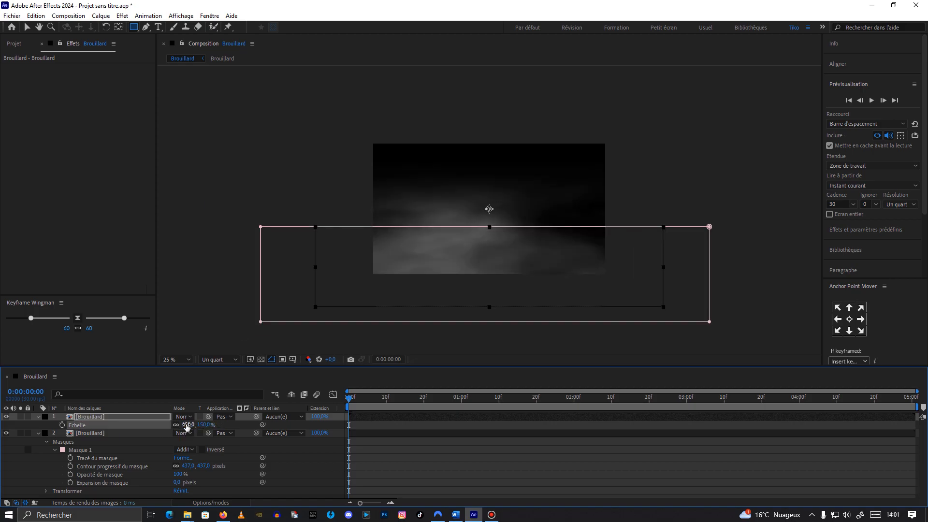
Step: Move the scaled top copy slightly upward and set its opacity to 35%
click(27, 28)
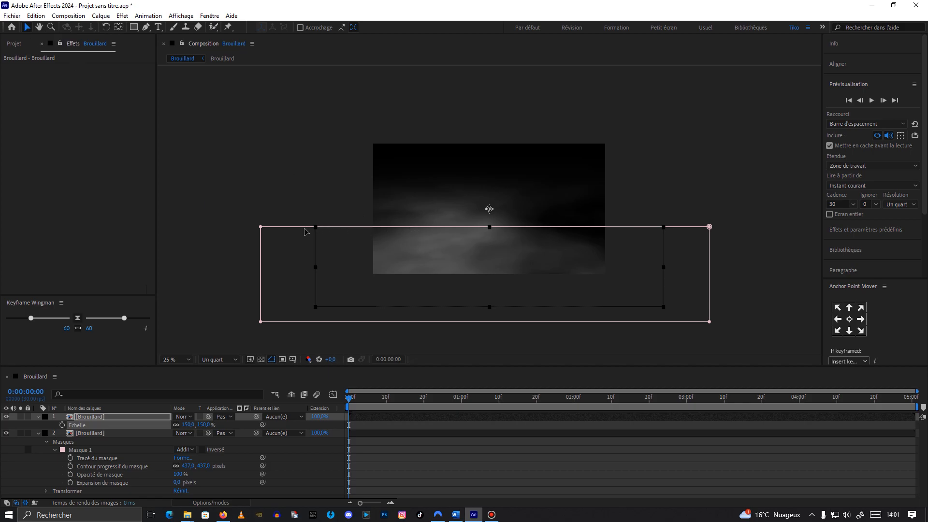
drag(305, 229, 306, 207)
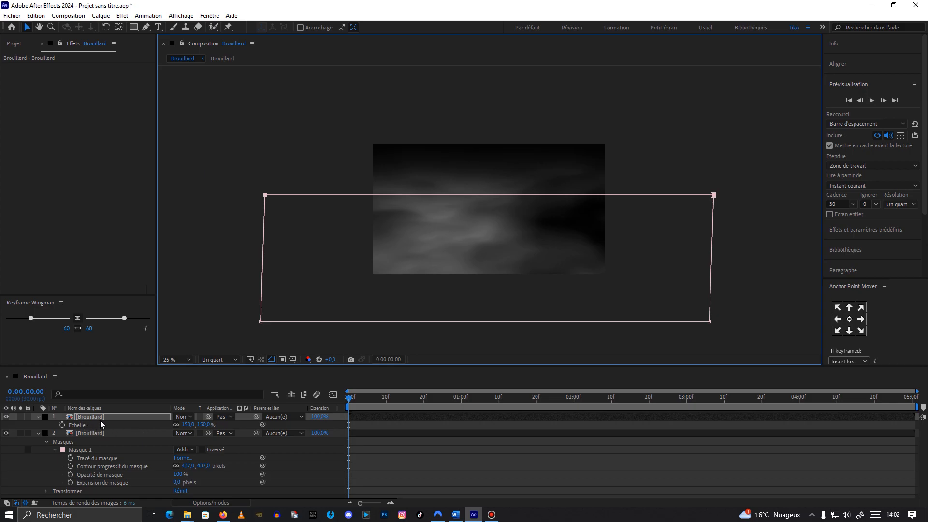
key(t)
click(179, 425)
text(35)
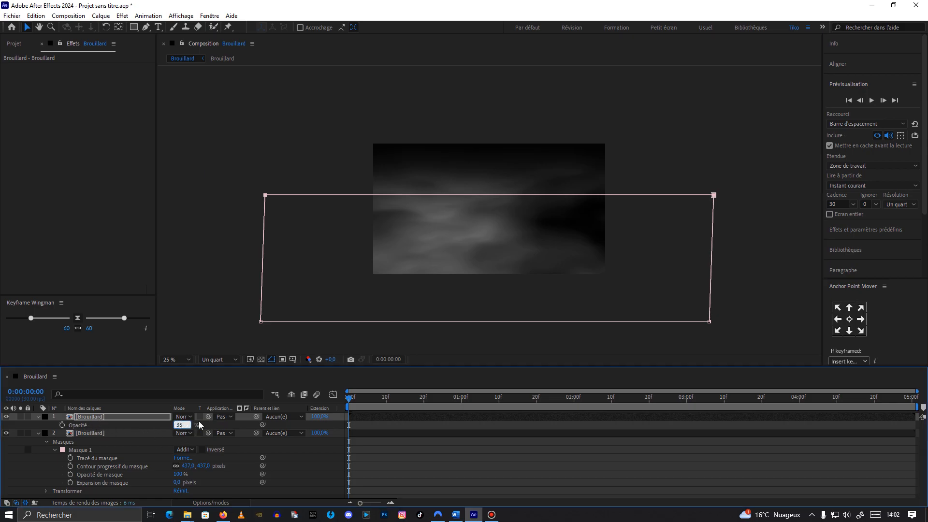
click(299, 453)
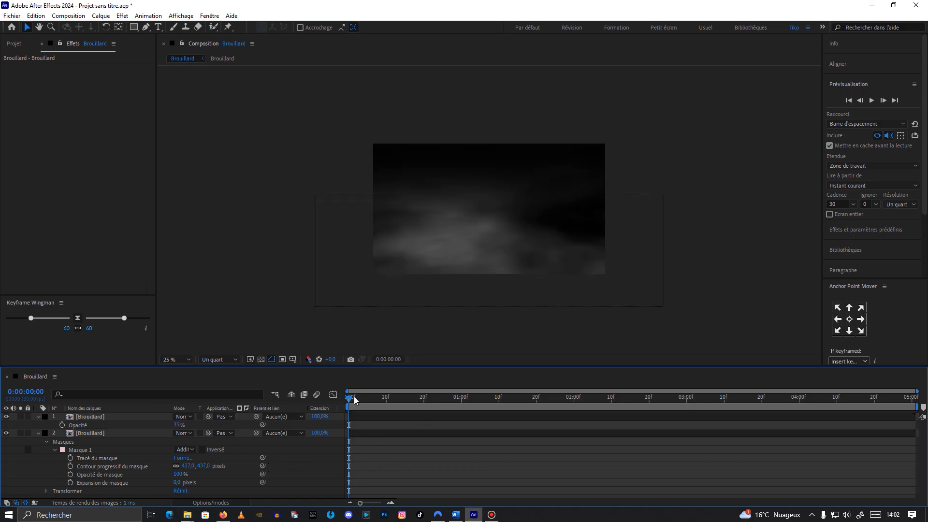
Step: Scrub through the start of the timeline to preview the layered fog
drag(352, 399, 367, 438)
scroll(491, 288, up, 2)
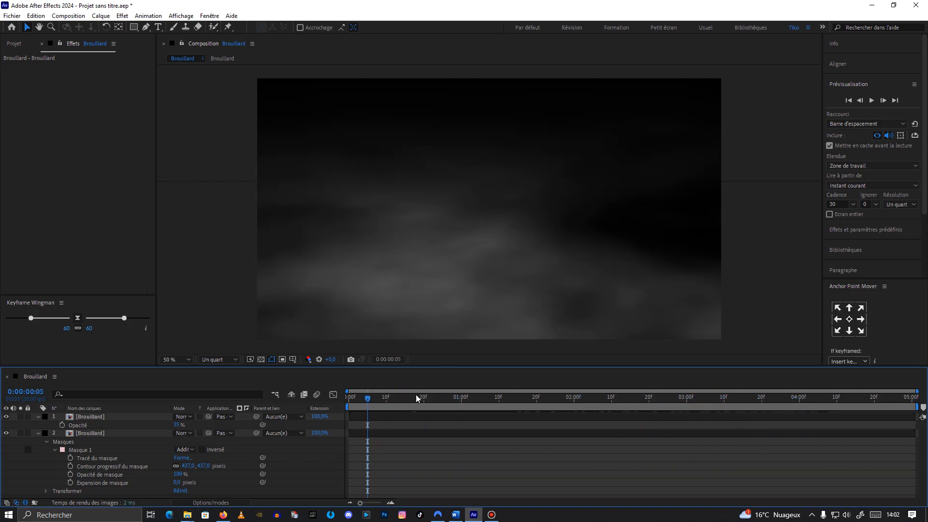
drag(419, 308, 417, 292)
drag(378, 396, 305, 329)
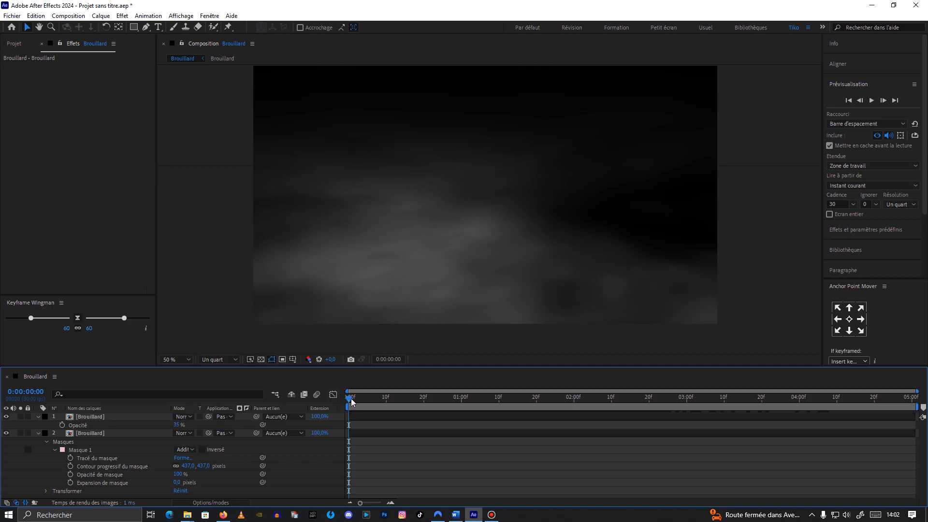
Step: Collapse the fog layers, add an adjustment layer on top and apply the Teinte effect to it
click(38, 433)
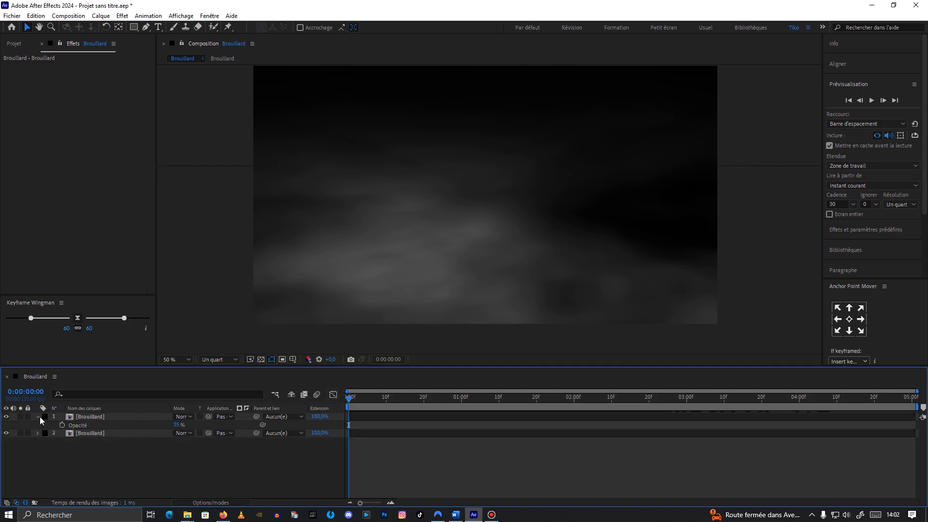
click(38, 416)
key(ctrl+alt+y)
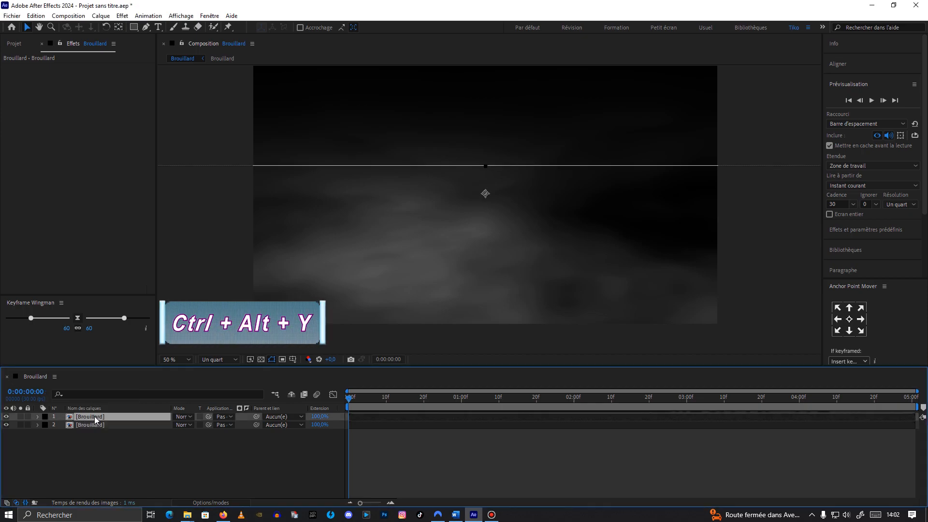
click(75, 264)
key(ctrl+space)
text(tein)
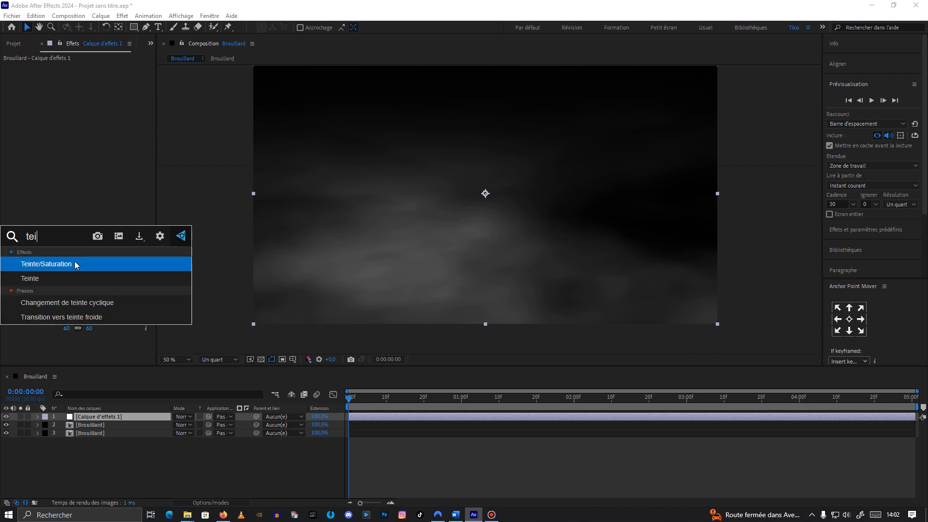
click(74, 277)
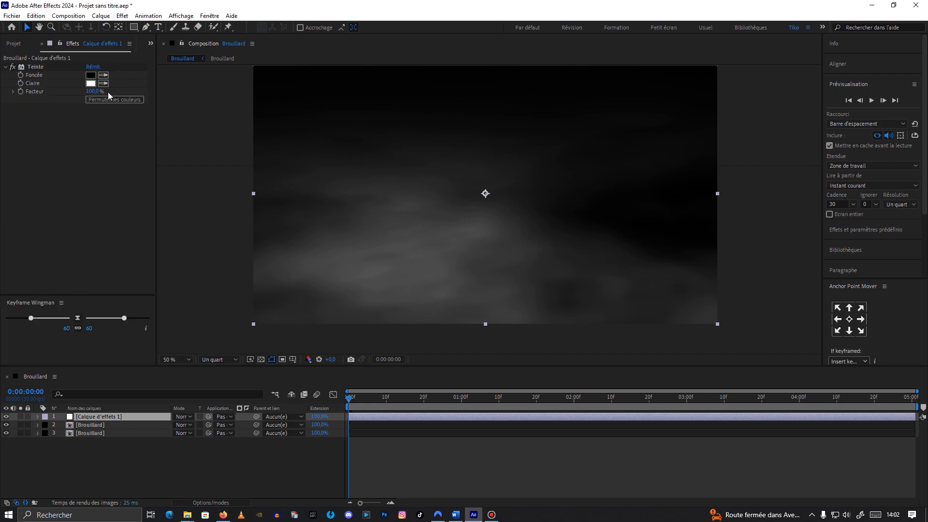
Step: Set the Teinte light colour (Claire) to a pale yellow, EBDE6D
click(90, 83)
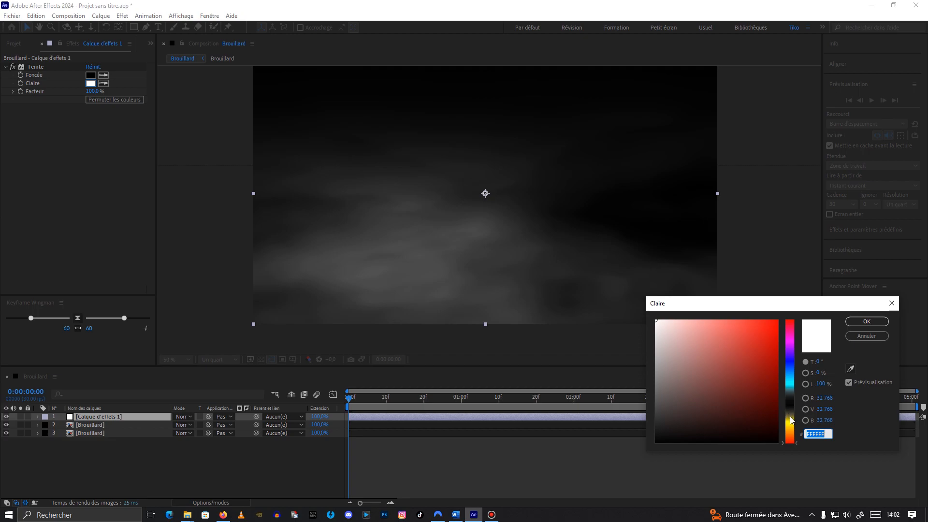
click(791, 421)
click(721, 329)
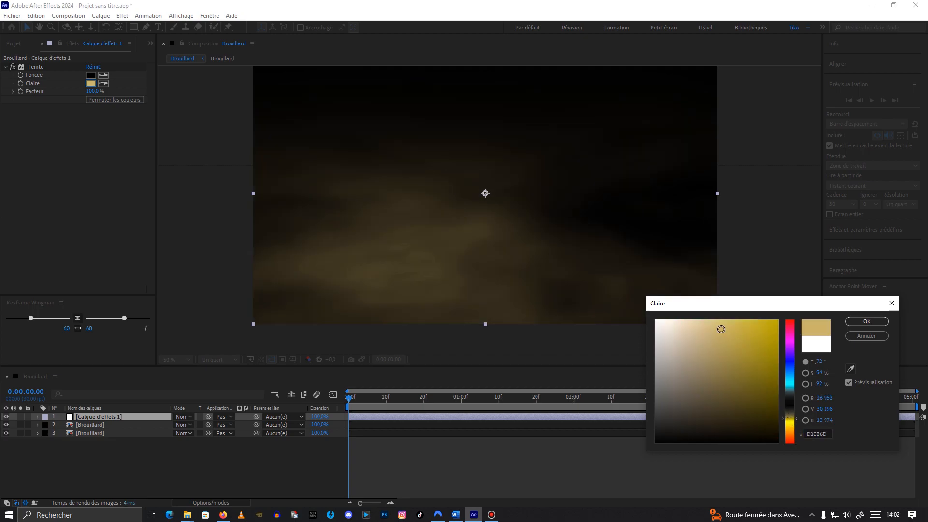
click(792, 427)
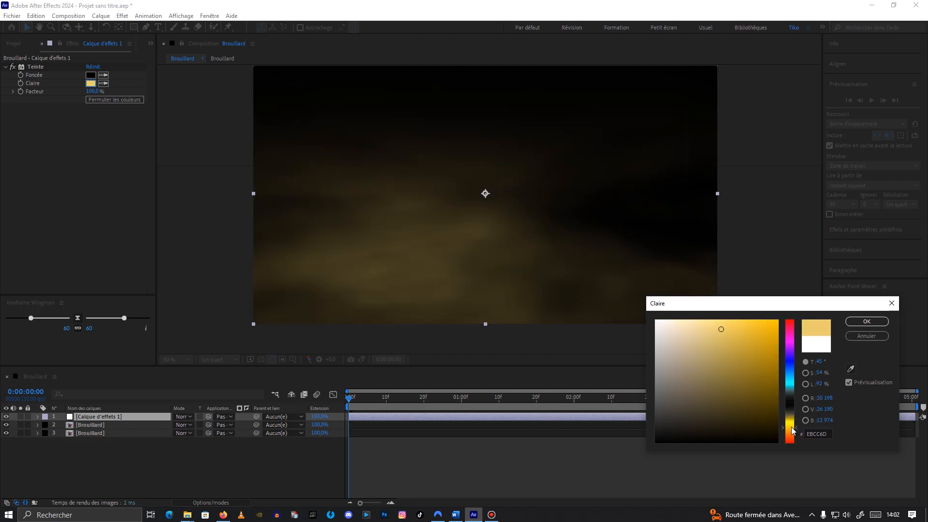
drag(791, 428, 791, 427)
drag(784, 374, 791, 424)
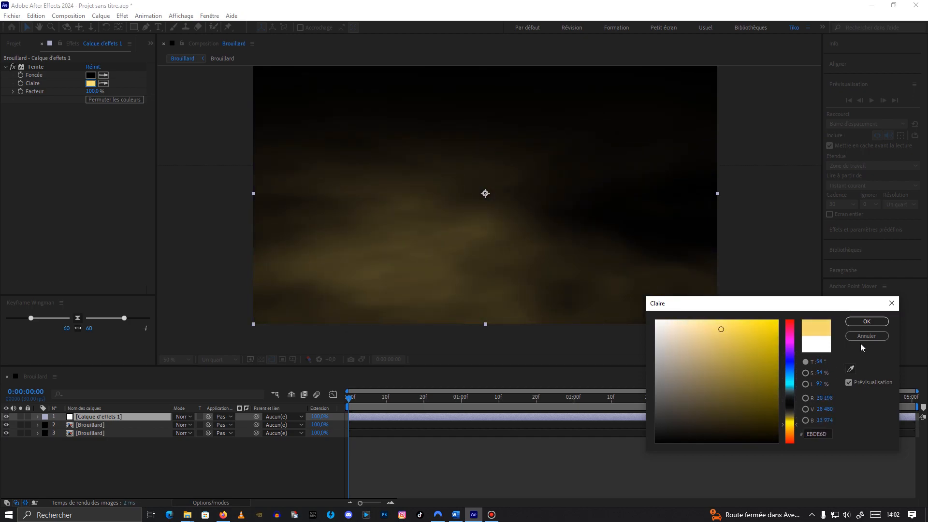
click(867, 321)
Step: Apply Courbes to the adjustment layer and raise the curve slightly to brighten the fog
click(100, 209)
key(ctrl+space)
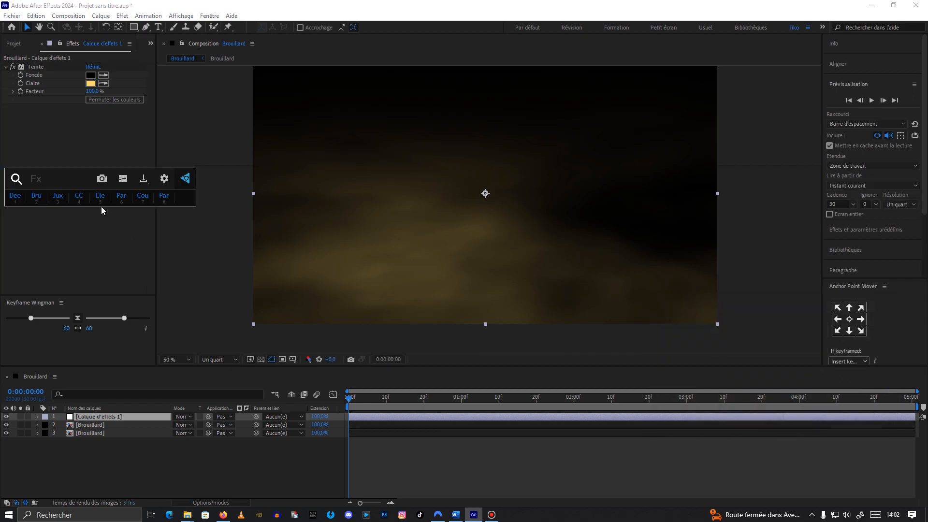
click(142, 199)
drag(53, 238, 55, 239)
drag(113, 177, 113, 169)
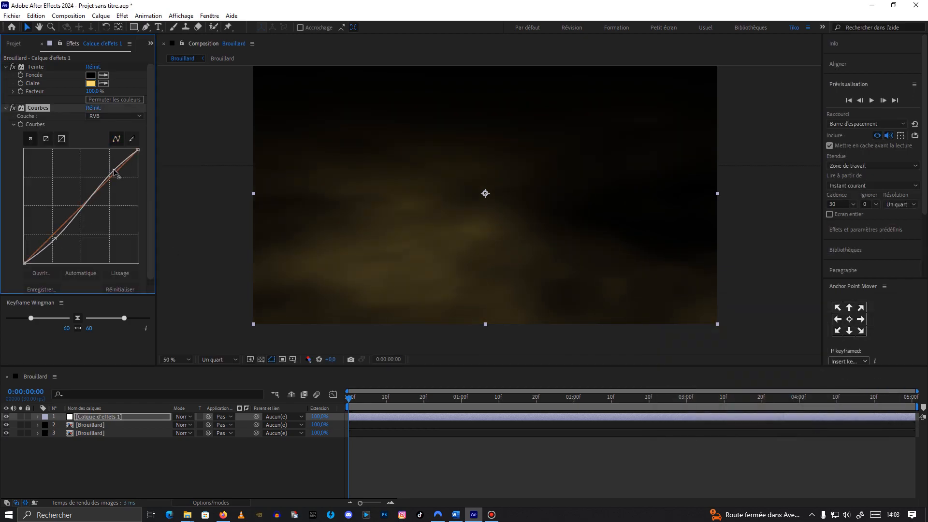
drag(57, 239, 55, 237)
click(5, 108)
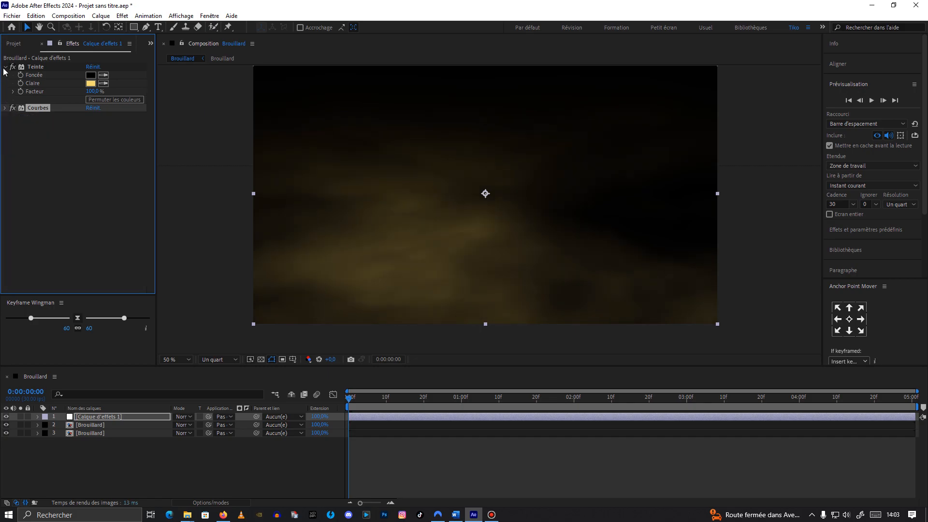
Step: Apply the Grain effect to the adjustment layer and set its amount to 5
click(4, 67)
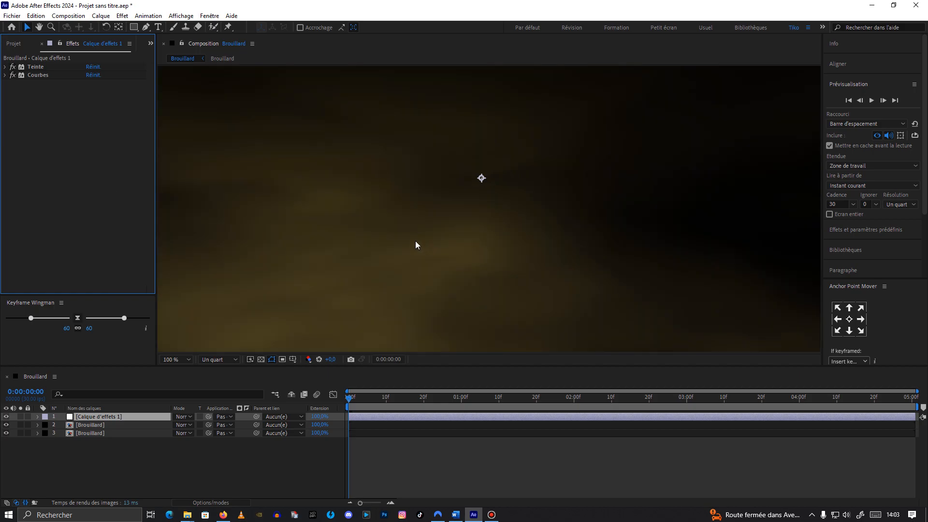
key(ctrl+space)
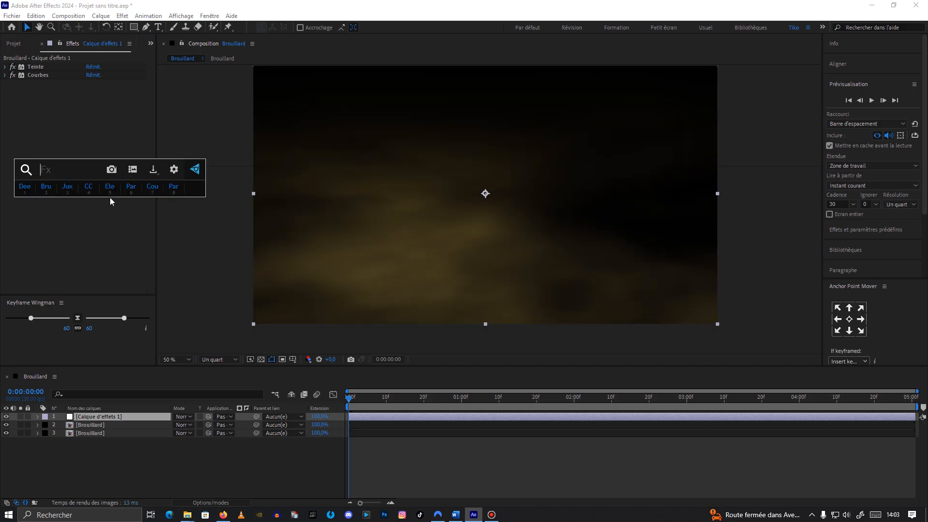
text(grai)
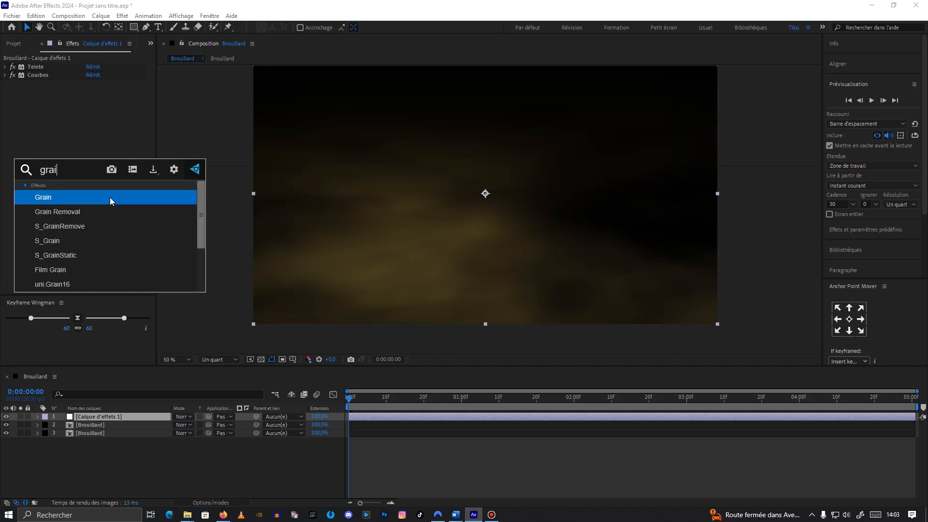
key(Return)
click(91, 92)
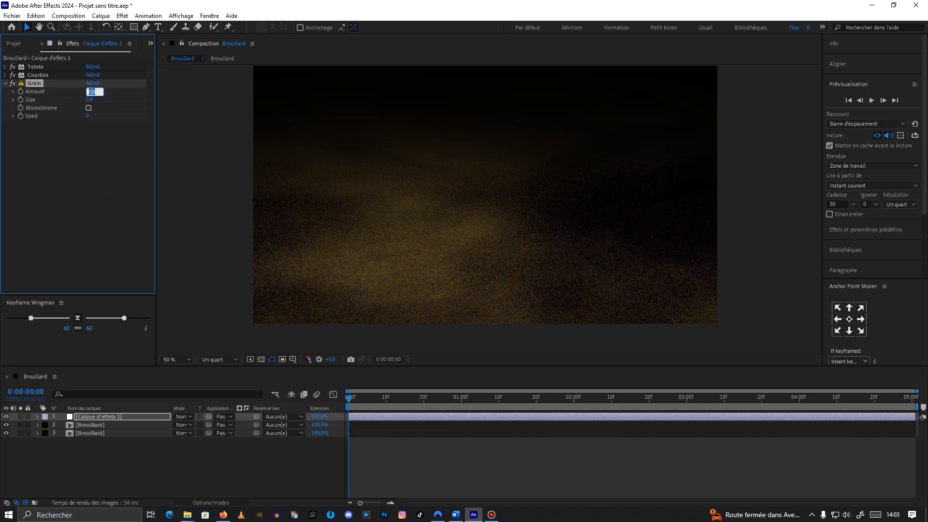
key(Return)
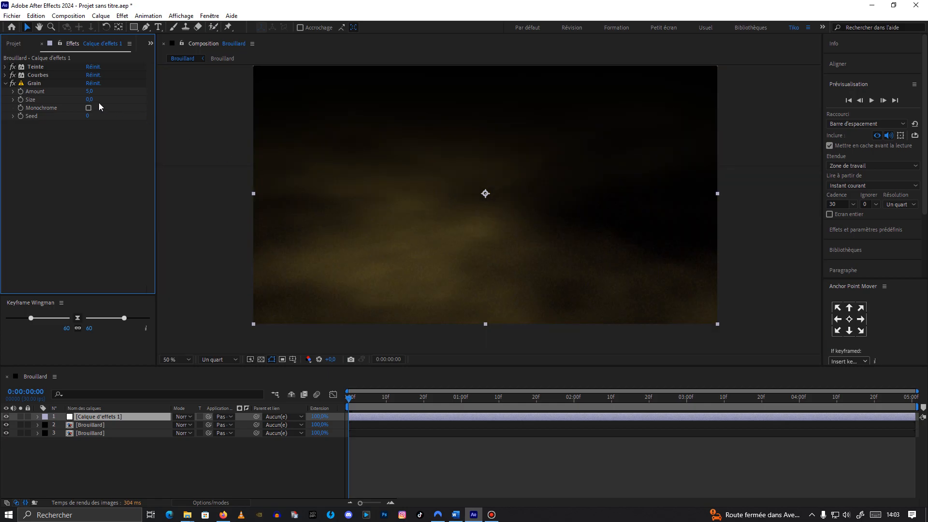
click(87, 91)
key(Return)
drag(382, 398, 351, 419)
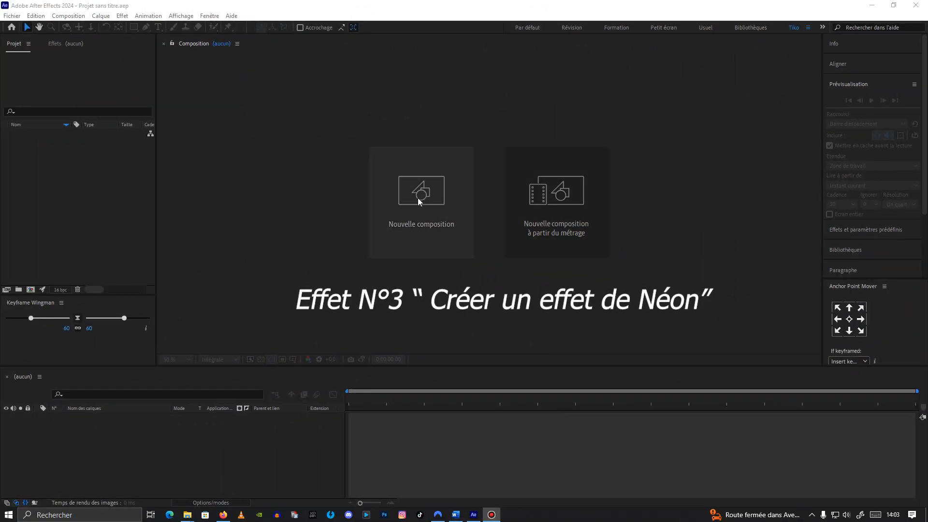
Step: Create a new 1920x1080 composition and type the text Neon in it
key(ctrl+n)
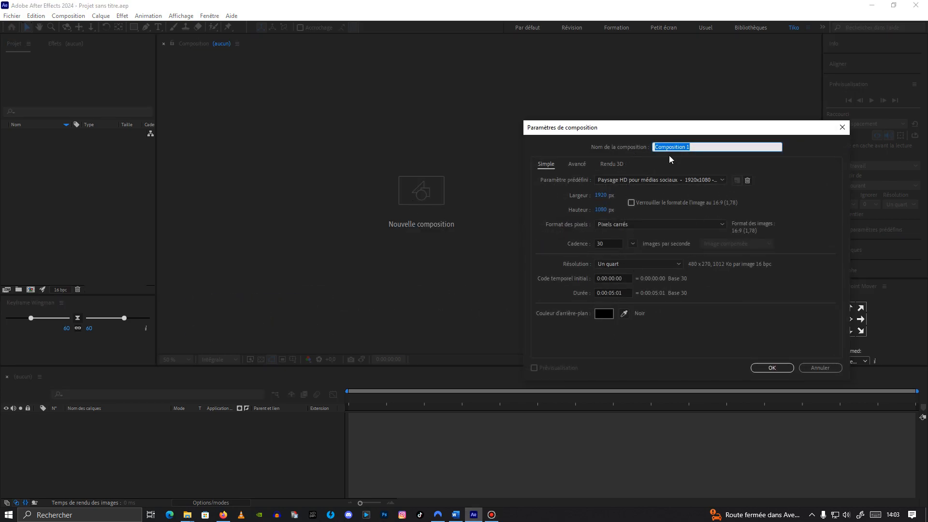
click(771, 368)
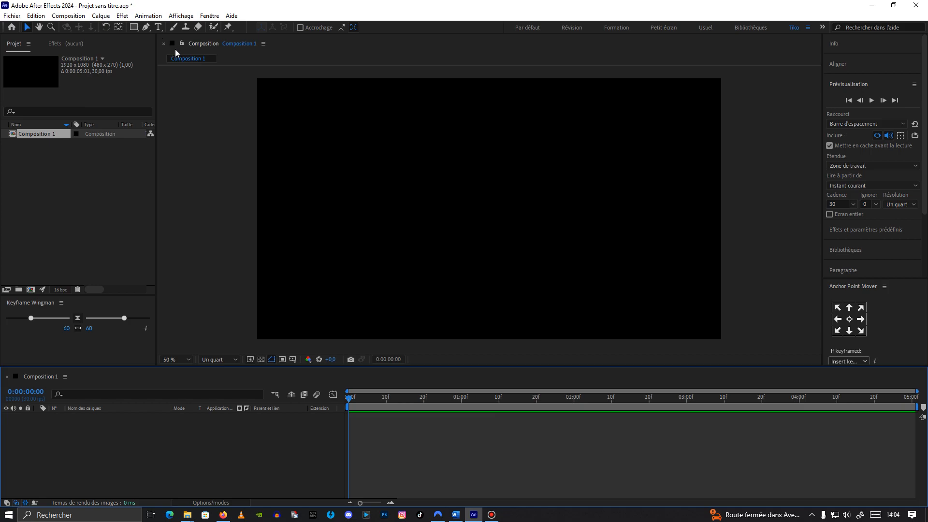
click(158, 27)
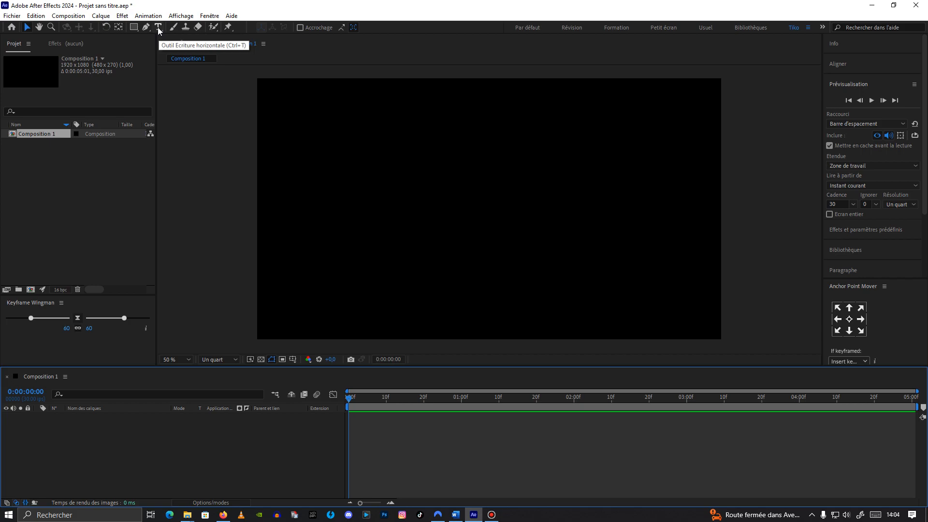
click(358, 194)
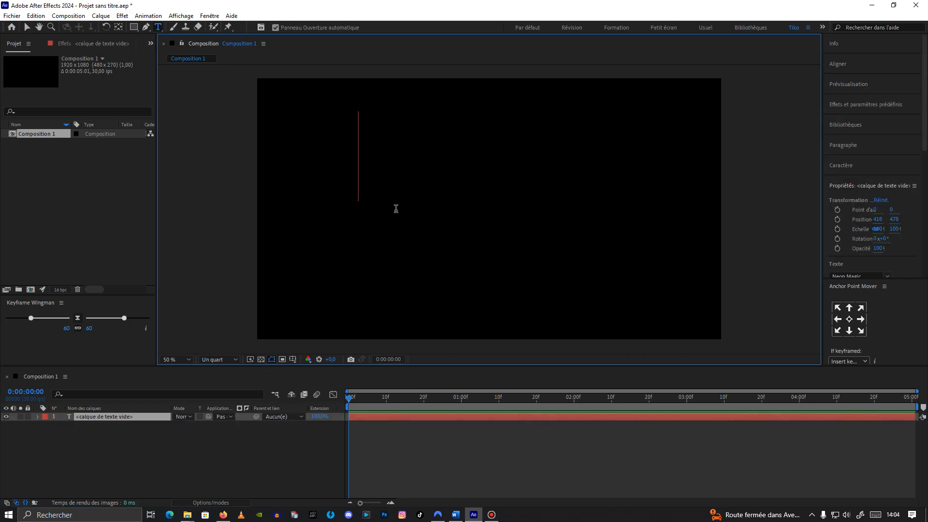
text(Neon)
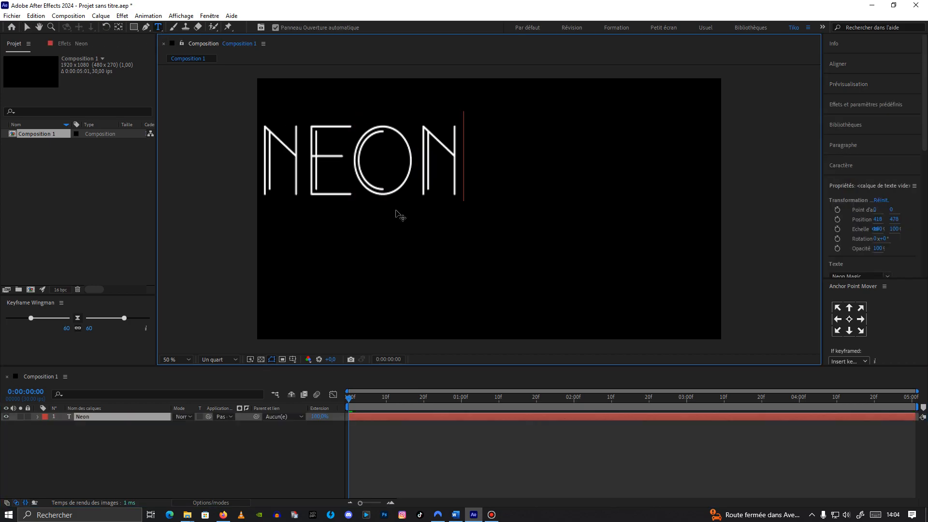
Step: Center the Neon text in the frame and set its font size to 248 px
click(27, 27)
drag(355, 165, 472, 206)
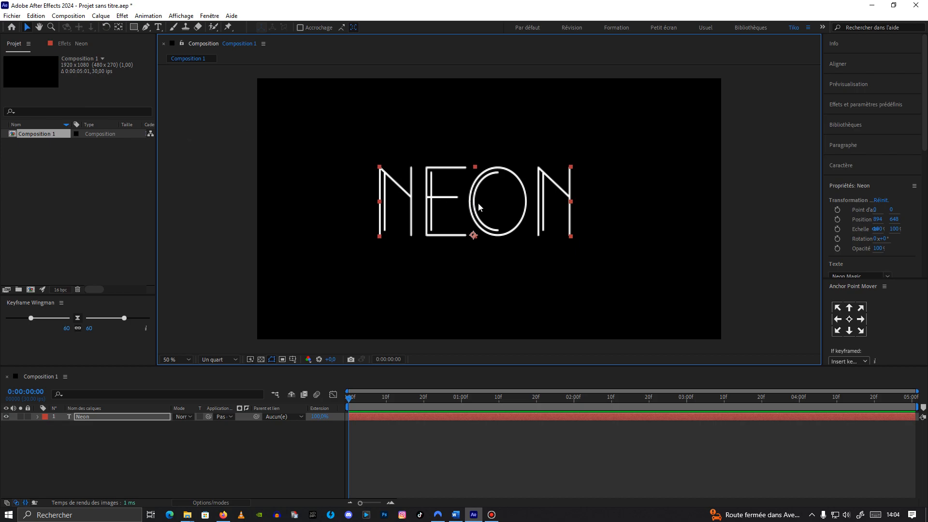
drag(475, 208, 478, 212)
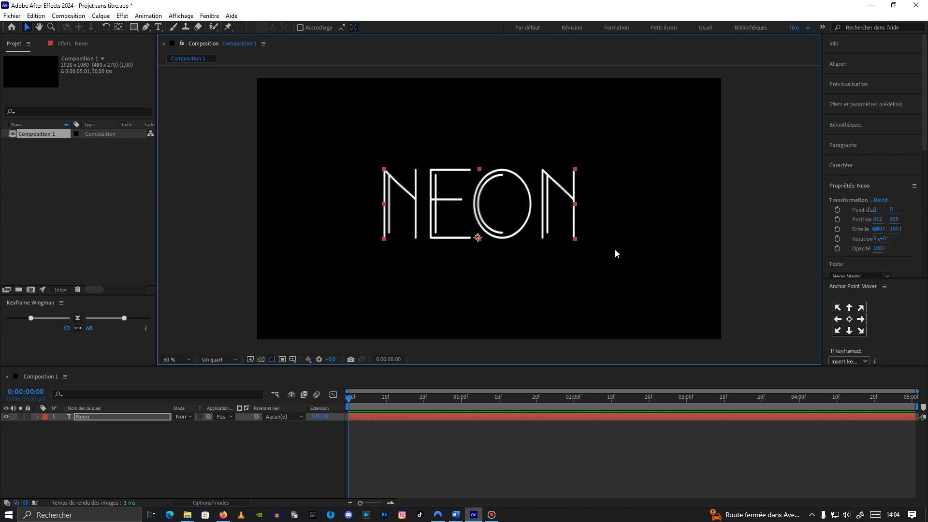
click(844, 167)
drag(846, 213, 817, 216)
click(518, 227)
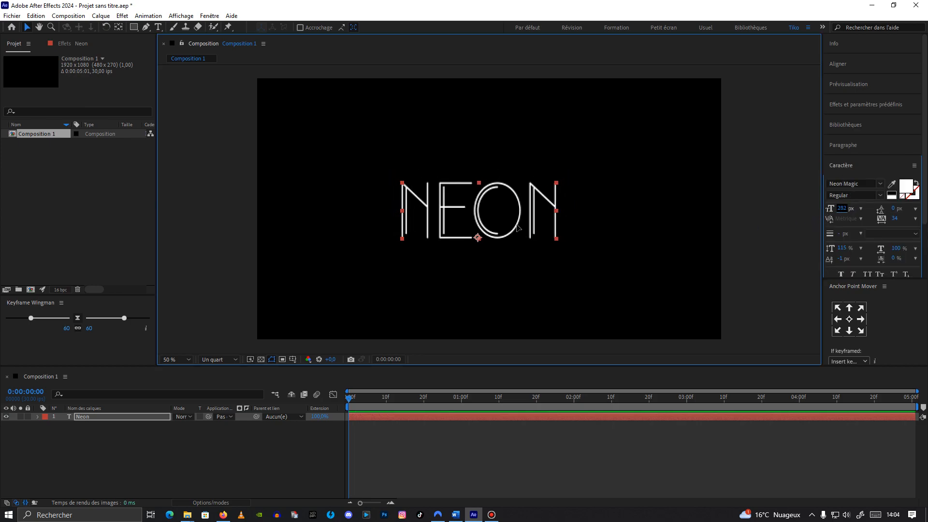
drag(518, 227, 525, 232)
drag(830, 212, 829, 211)
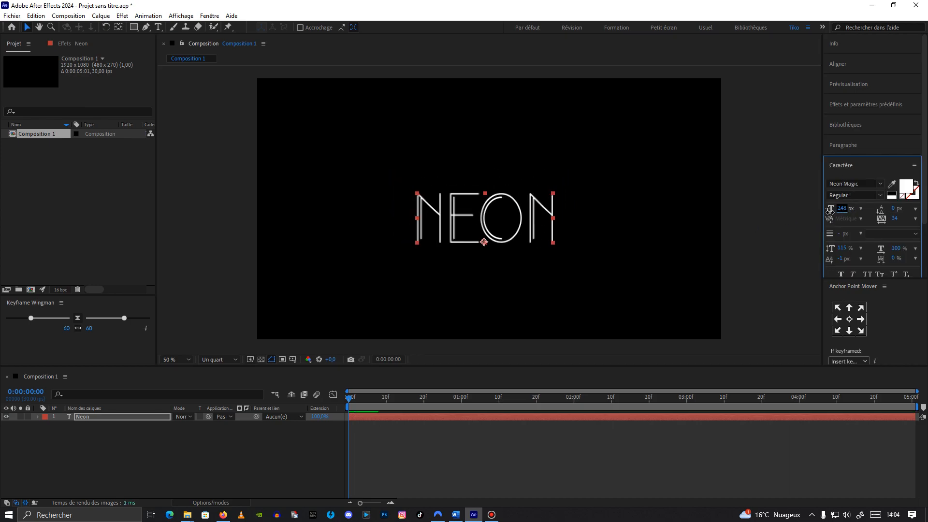
drag(516, 228, 521, 222)
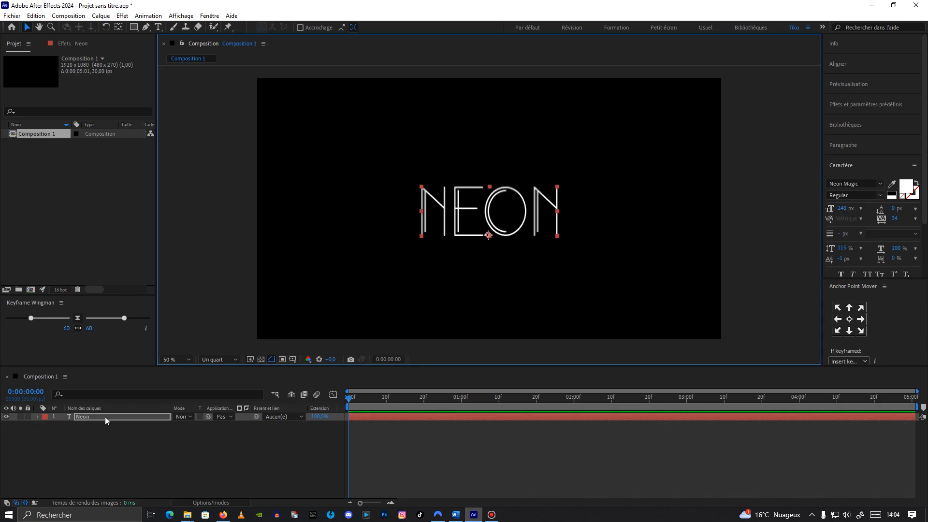
Step: Add a Tremblement (wiggly) text selector to the Neon layer
click(86, 417)
click(147, 16)
mouse_move(205, 167)
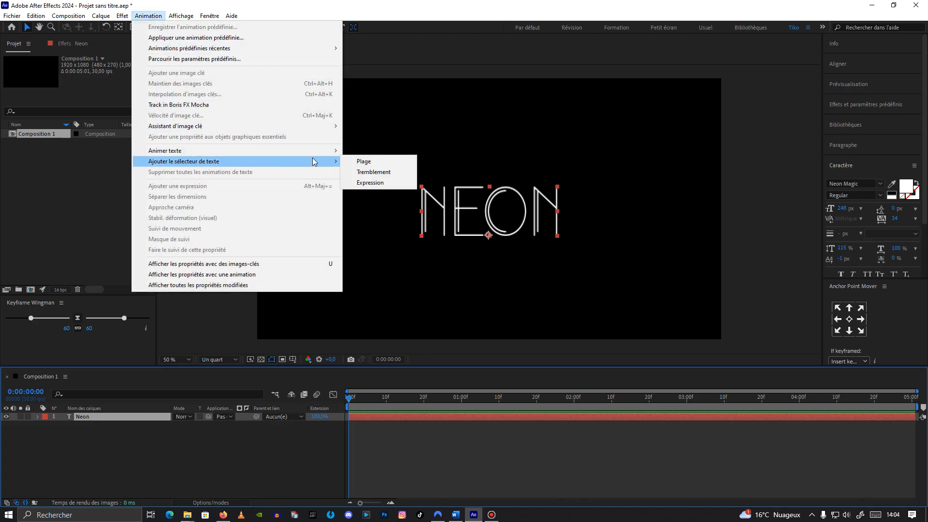
click(372, 172)
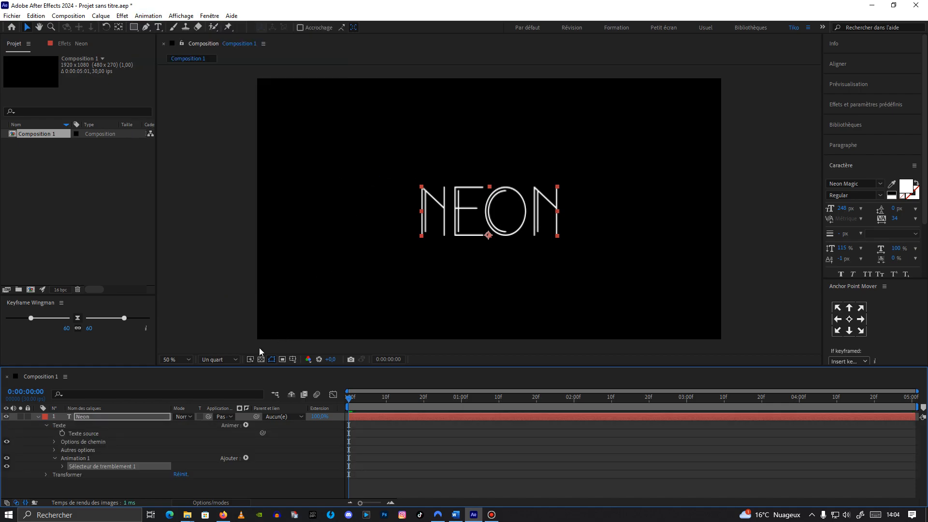
Step: Set the wiggly selector's Tremblements/seconde to 3
click(62, 467)
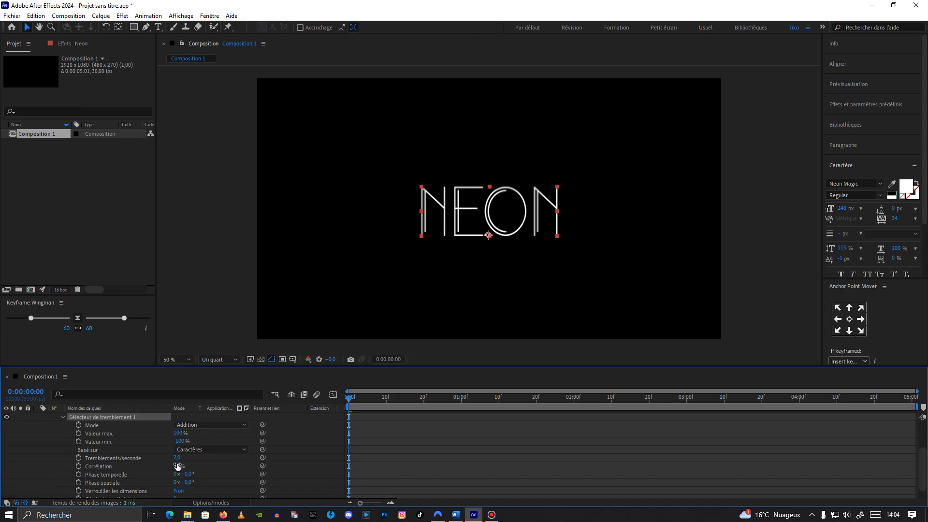
click(177, 458)
text(3)
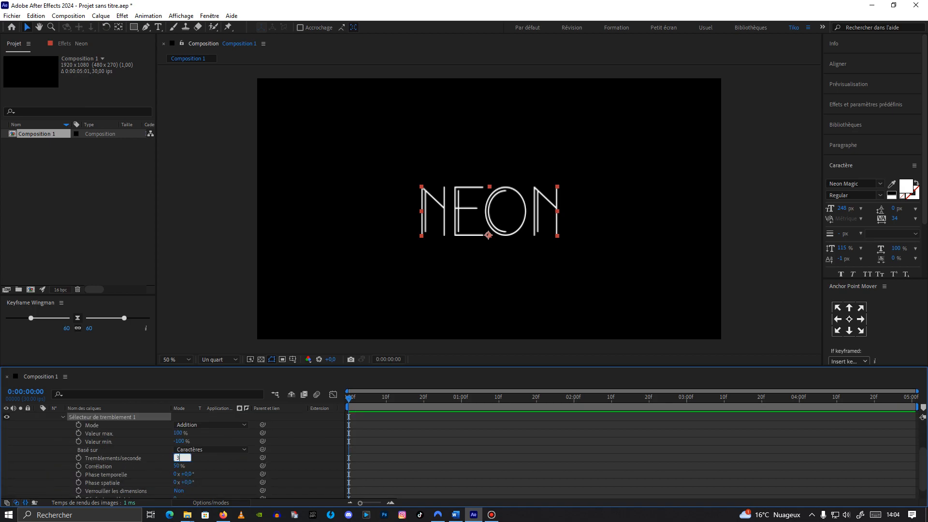
click(213, 460)
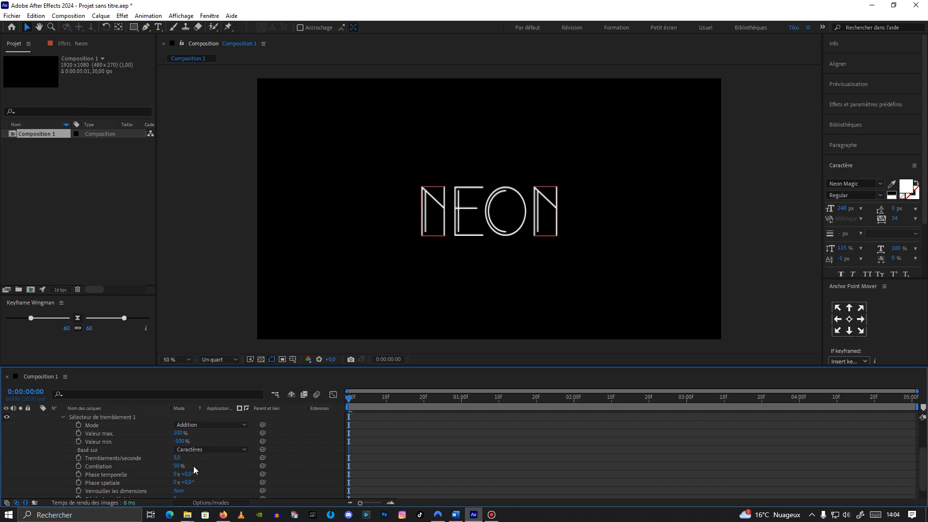
Step: Add an Opacity property to the first text animator and set its opacity to 25%
scroll(196, 469, down, 1)
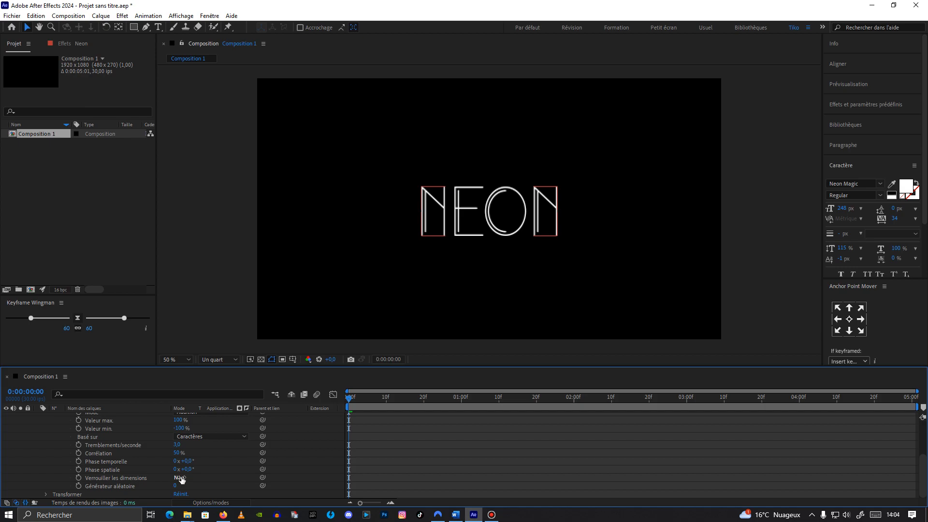
scroll(109, 459, up, 2)
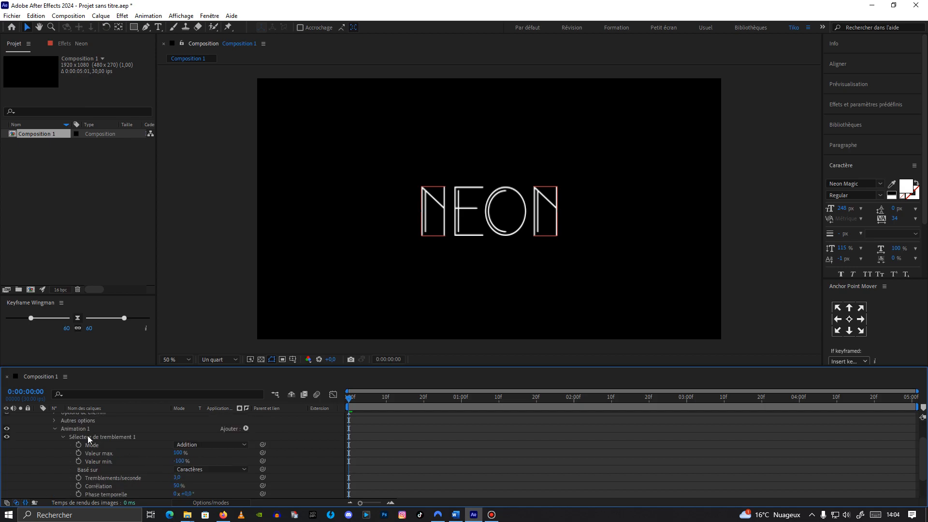
click(246, 430)
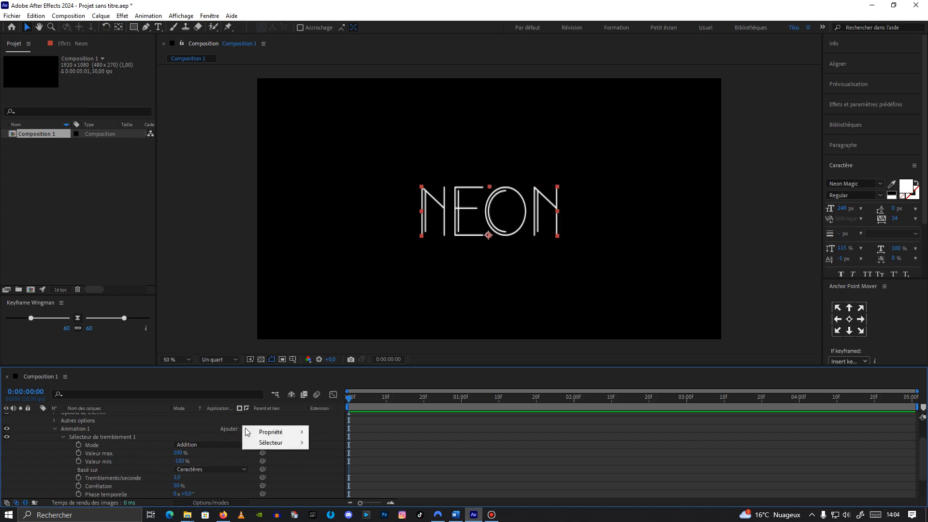
mouse_move(271, 433)
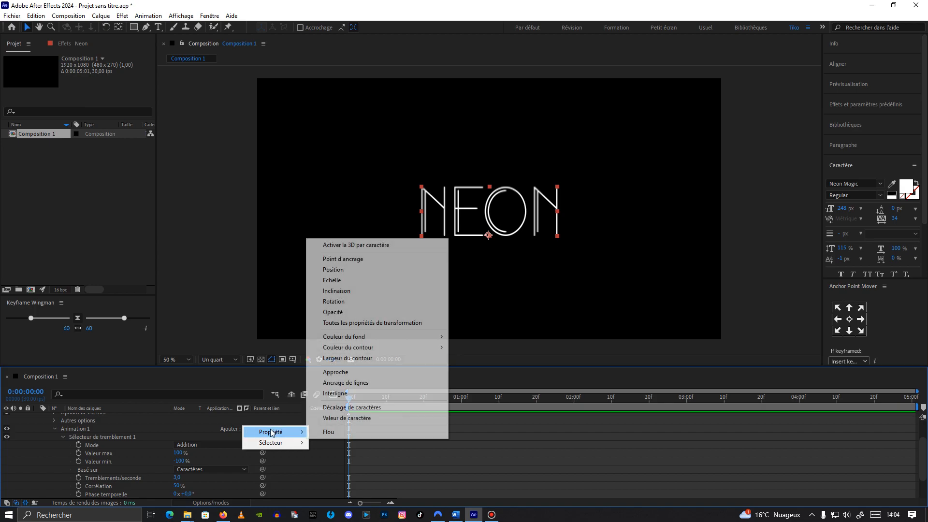
click(349, 313)
click(180, 493)
text(25)
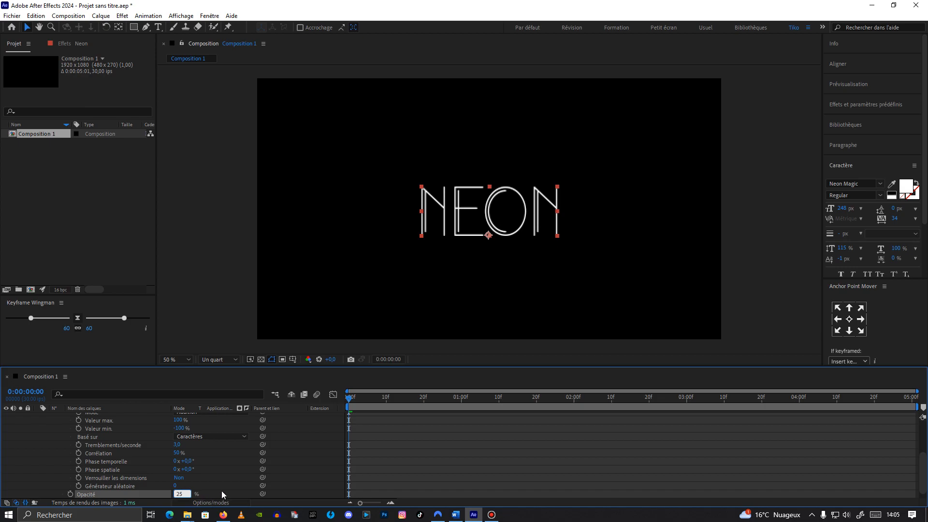
click(236, 493)
Step: Add a second text animator with an Opacity property and set its opacity to 0%
mouse_move(352, 402)
mouse_down()
mouse_move(512, 406)
mouse_move(386, 410)
mouse_move(487, 406)
mouse_move(400, 401)
mouse_move(464, 402)
mouse_move(340, 412)
mouse_up()
key(period)
scroll(104, 441, up, 5)
click(88, 419)
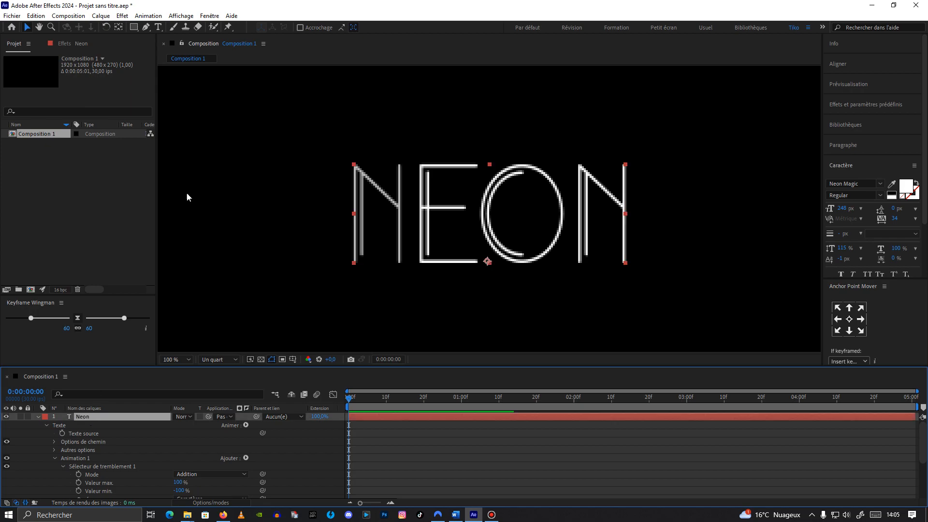
click(149, 16)
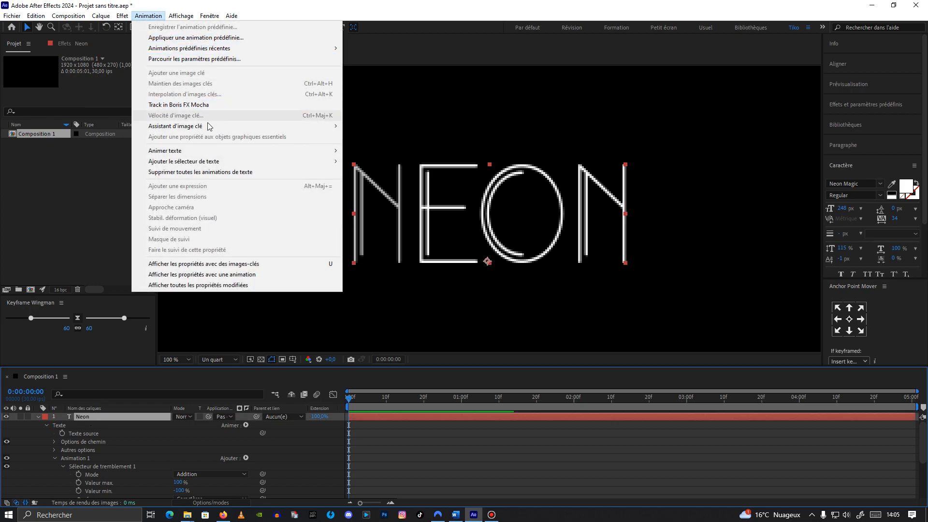
mouse_move(224, 167)
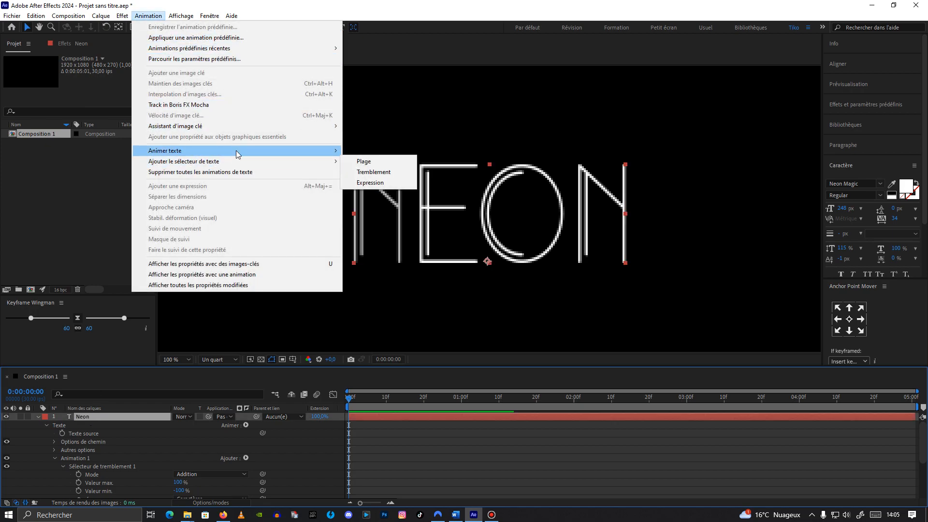
mouse_move(240, 153)
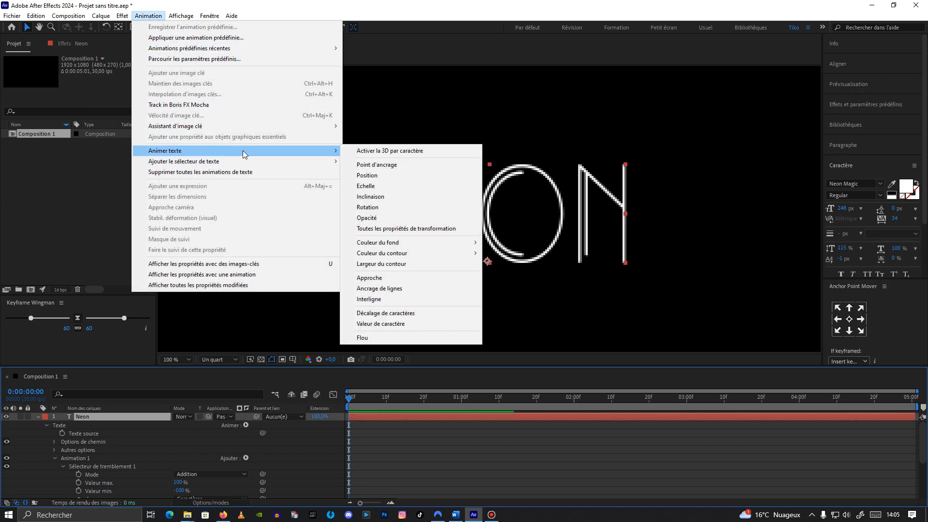
click(396, 219)
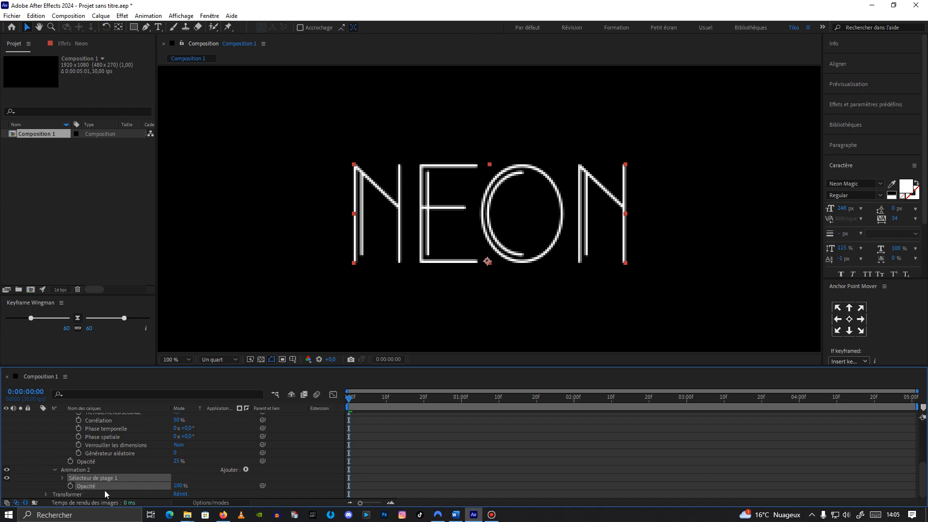
drag(178, 486, 107, 493)
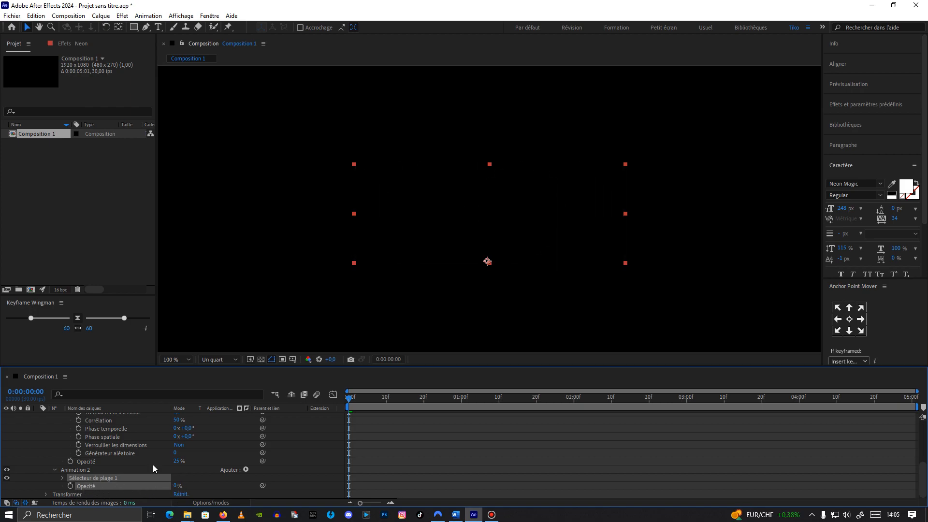
Step: Keyframe the range selector's Décalage at -100% at frame 0, then raise it at 2 seconds
click(62, 479)
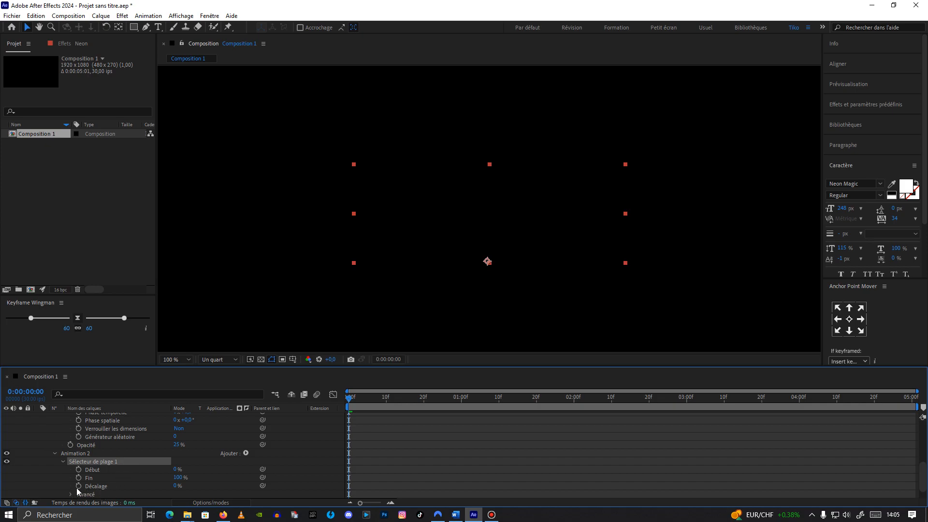
click(79, 486)
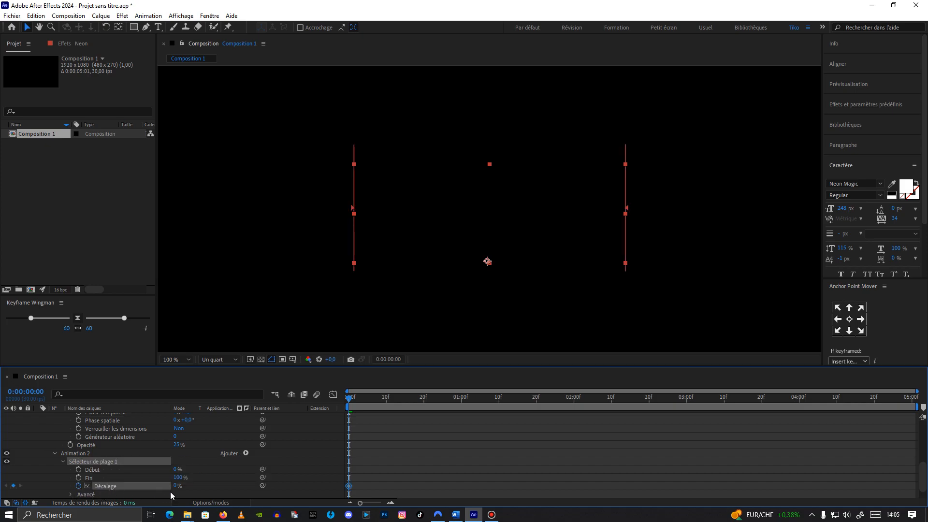
drag(178, 488, 68, 494)
drag(349, 408, 576, 408)
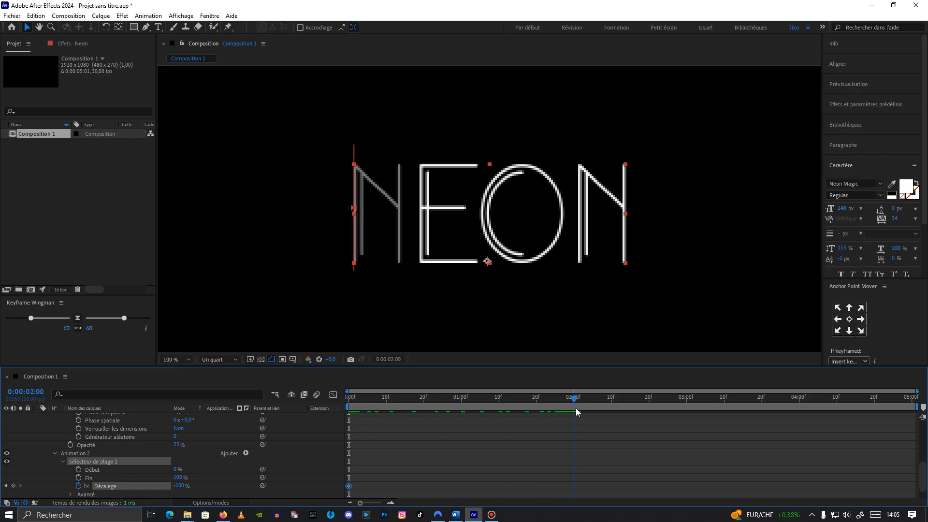
drag(183, 488, 423, 481)
drag(575, 398, 347, 419)
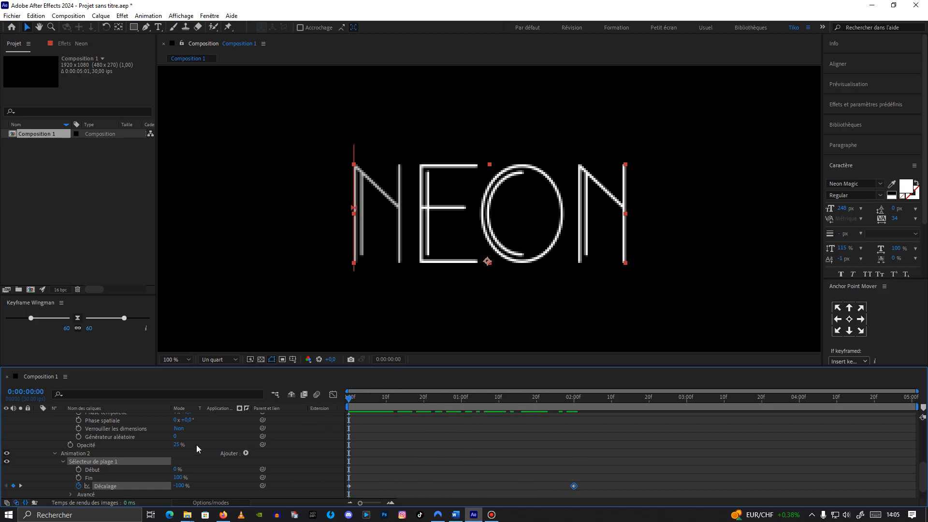
Step: In the range selector's advanced options, set Forme to Dégradé du haut and turn Ordre aléatoire on
click(70, 495)
scroll(135, 468, down, 4)
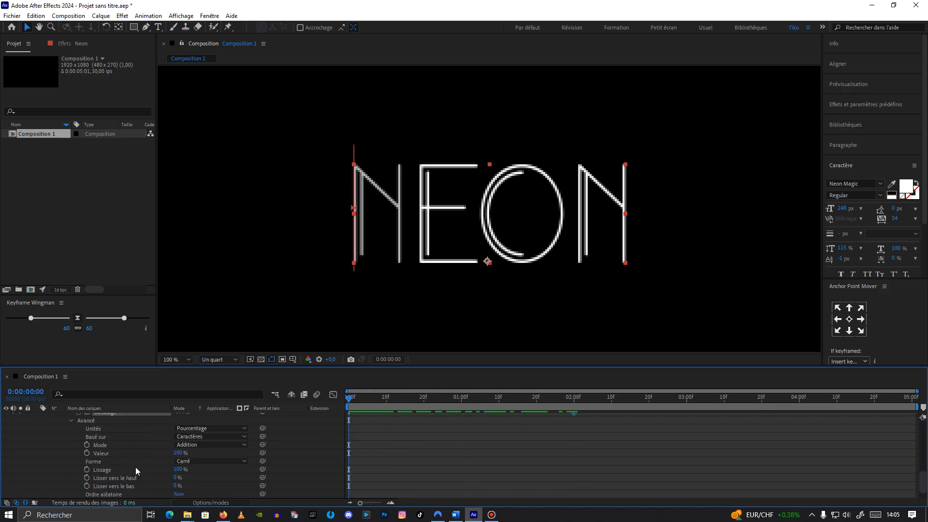
click(199, 436)
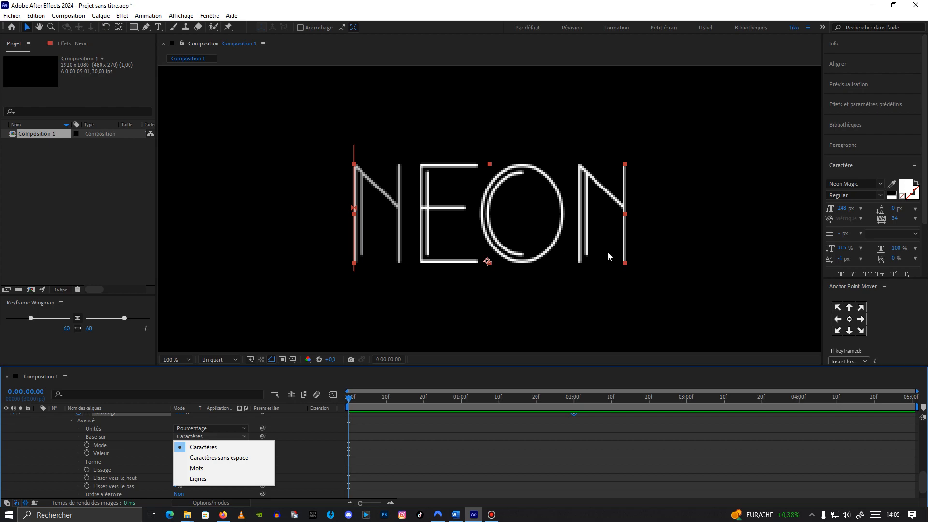
click(290, 444)
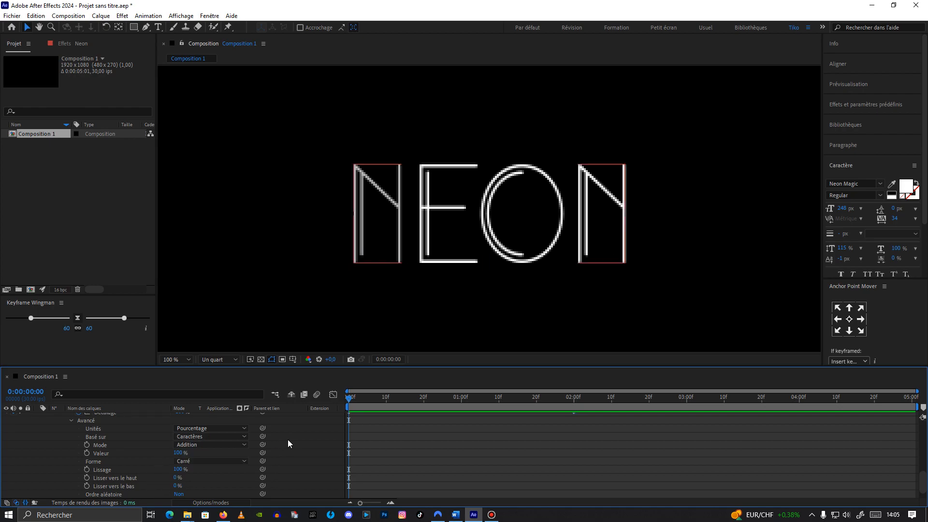
click(193, 462)
click(214, 411)
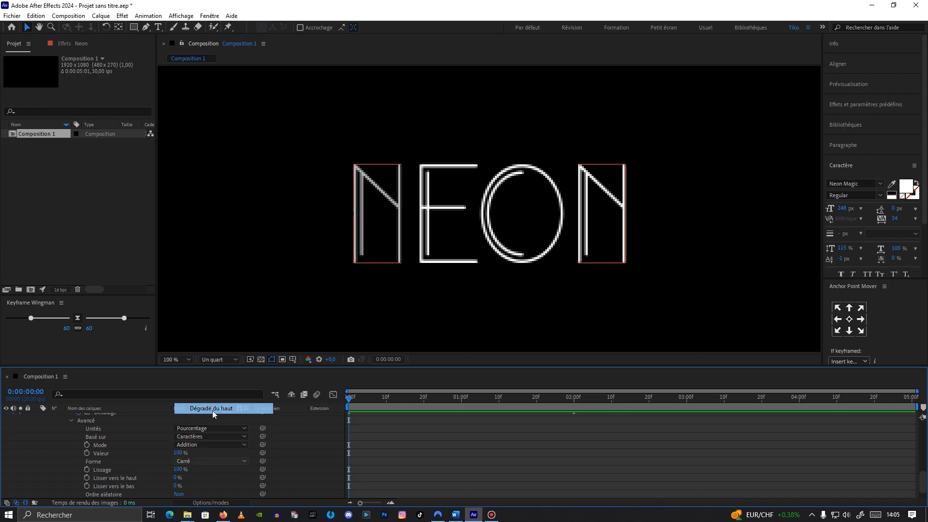
mouse_move(354, 399)
mouse_down()
mouse_move(494, 387)
mouse_move(377, 389)
mouse_move(503, 387)
mouse_move(349, 392)
mouse_up()
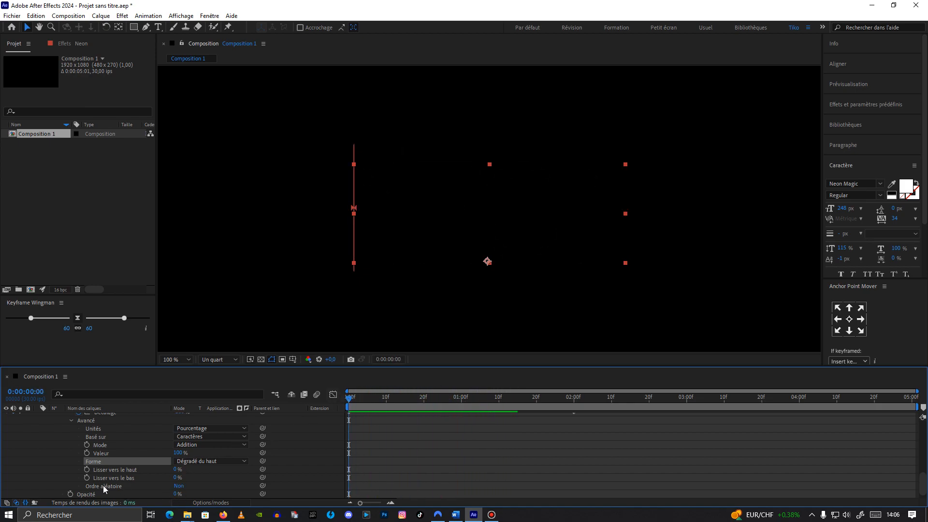
click(180, 486)
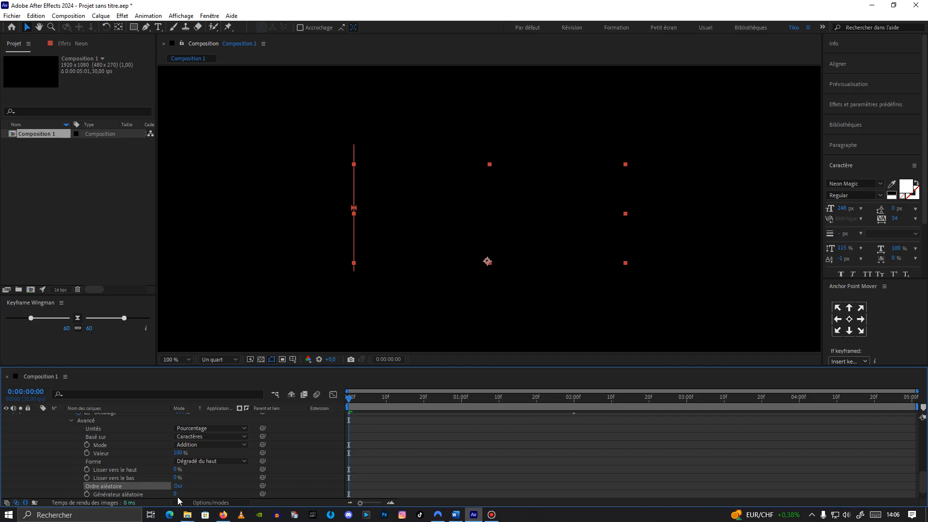
Step: Play back the flickering text animation to review it
scroll(178, 498, down, 1)
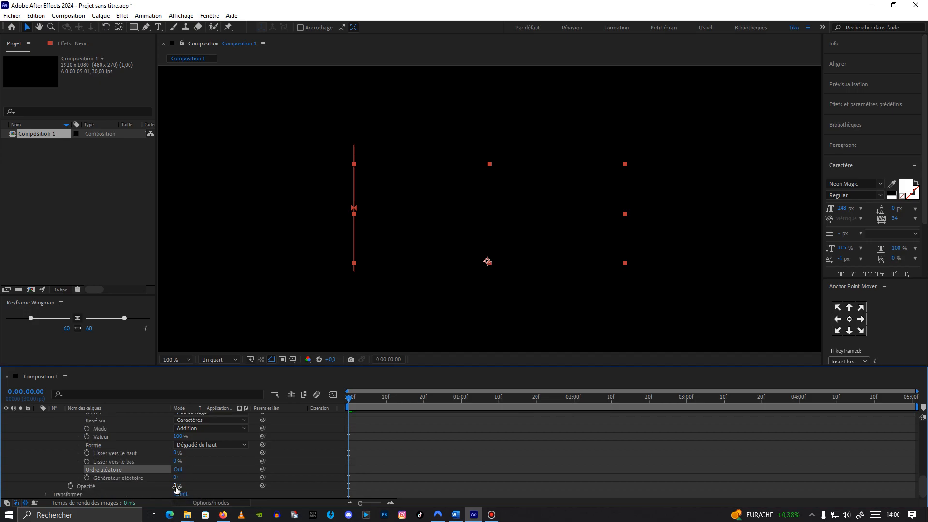
drag(351, 398, 321, 409)
key(space)
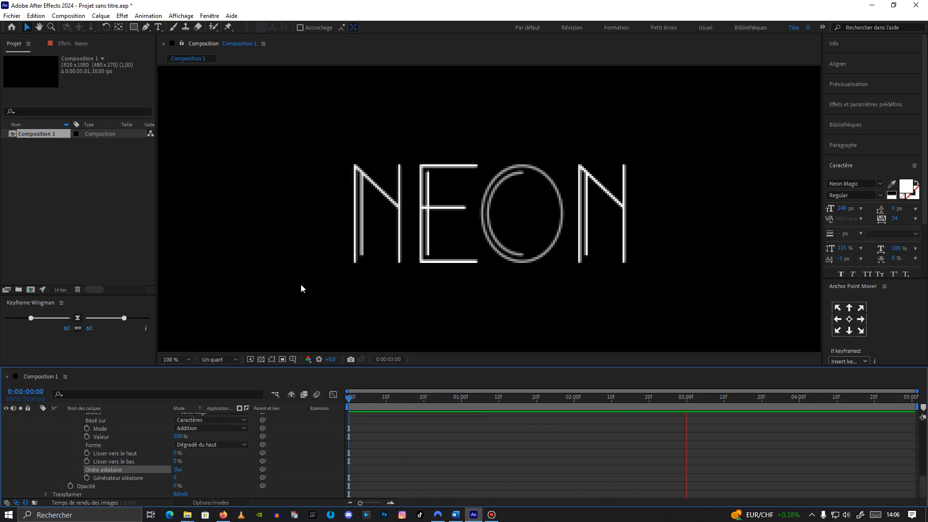
key(space)
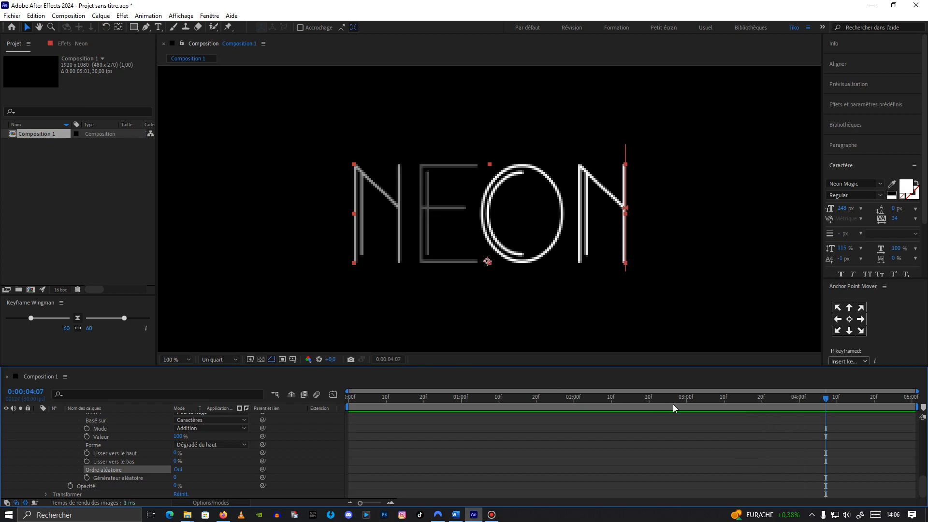
drag(834, 400, 349, 410)
key(comma)
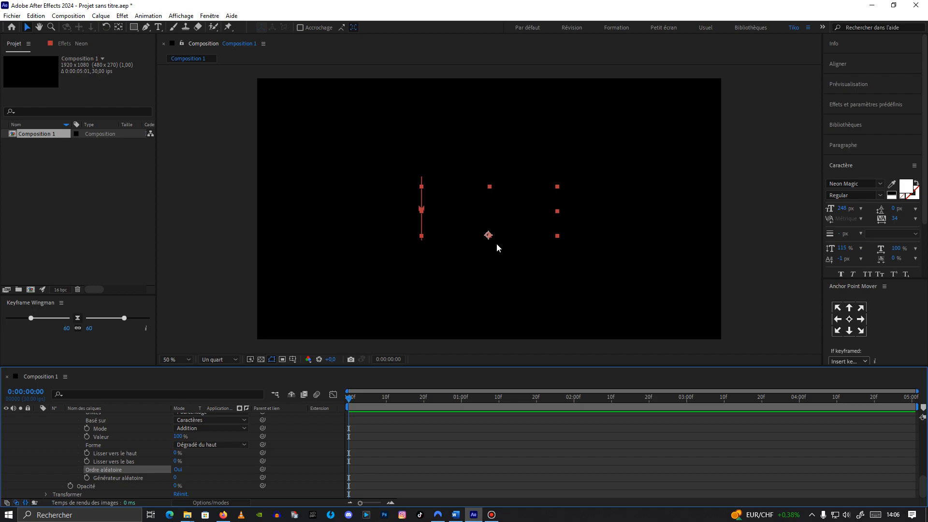
Step: Apply the Ombre portée effect to the Neon layer
scroll(123, 419, up, 8)
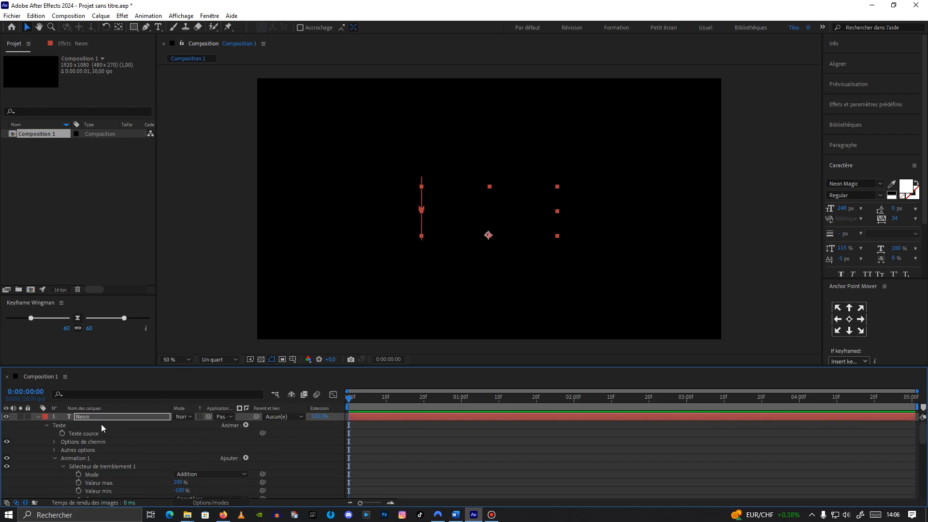
click(92, 417)
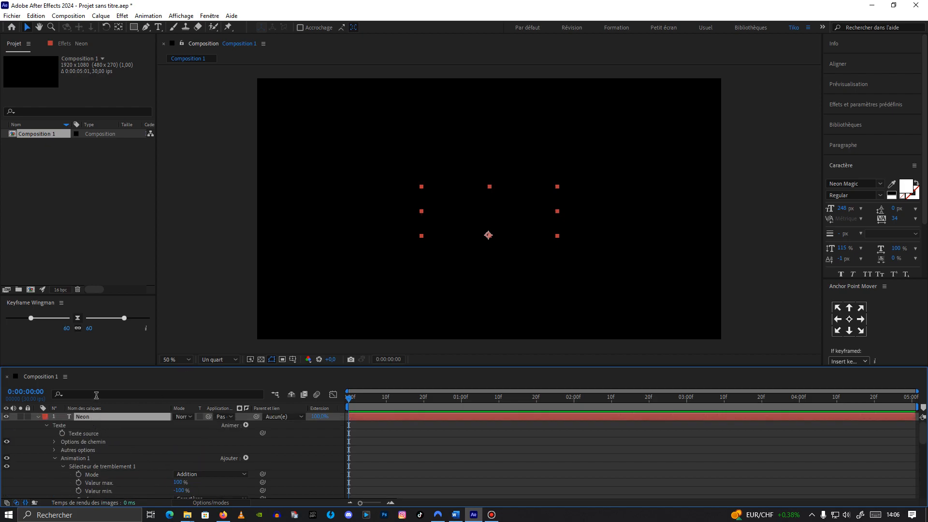
click(64, 44)
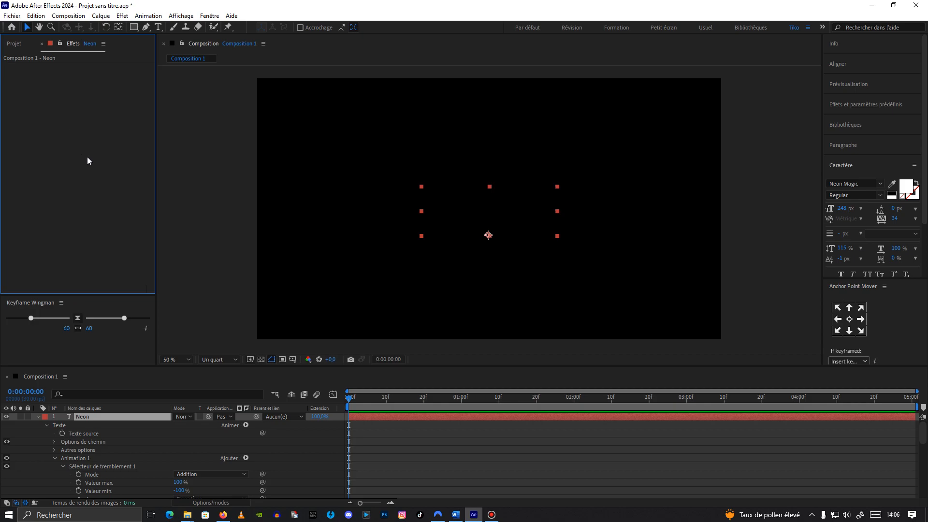
drag(349, 398, 521, 394)
click(50, 163)
key(ctrl+space)
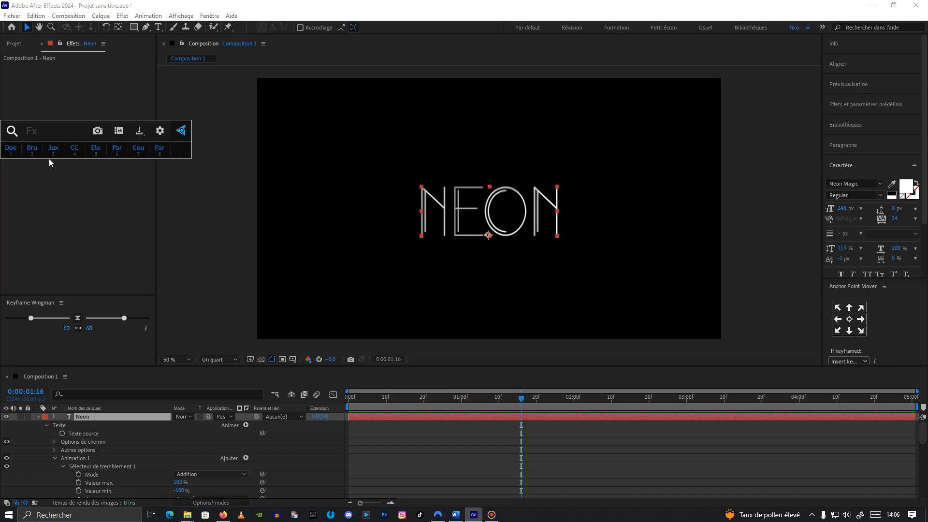
text(omb)
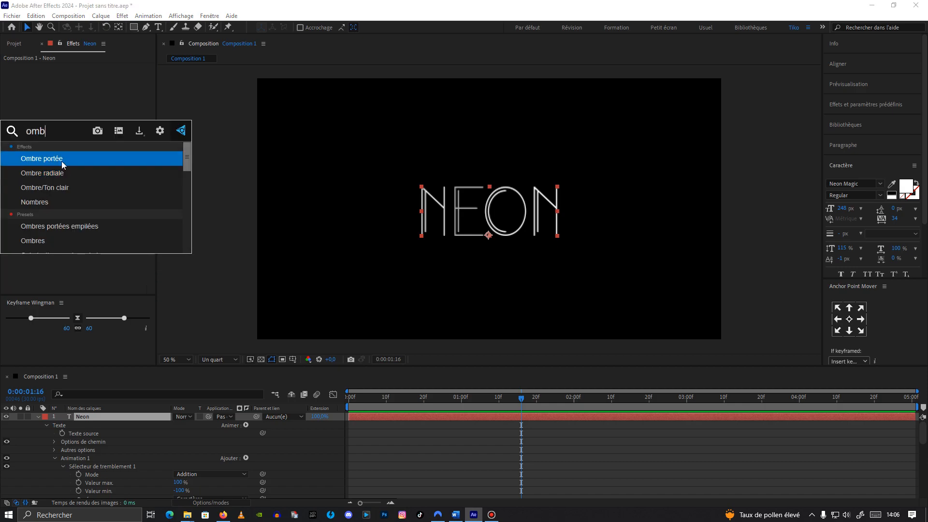
click(62, 161)
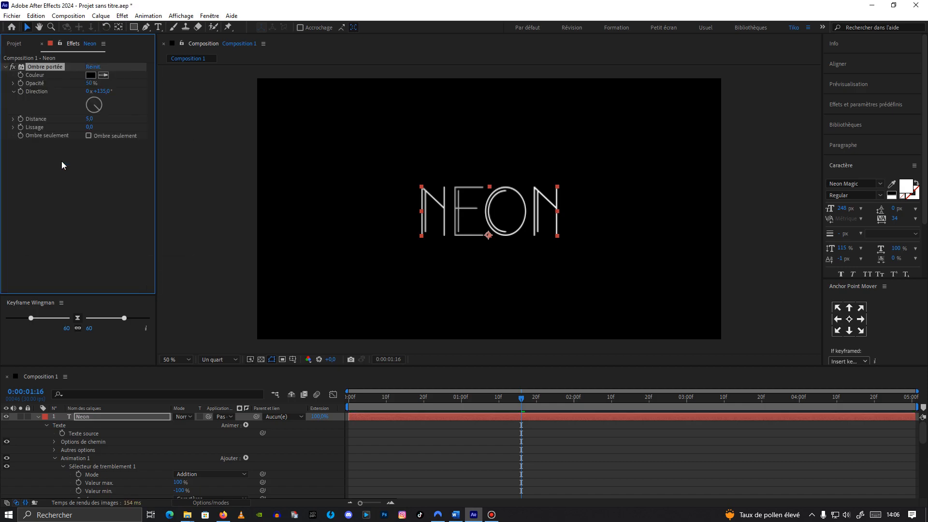
Step: Set the drop shadow colour to magenta FC00FF
click(91, 76)
drag(787, 408, 795, 341)
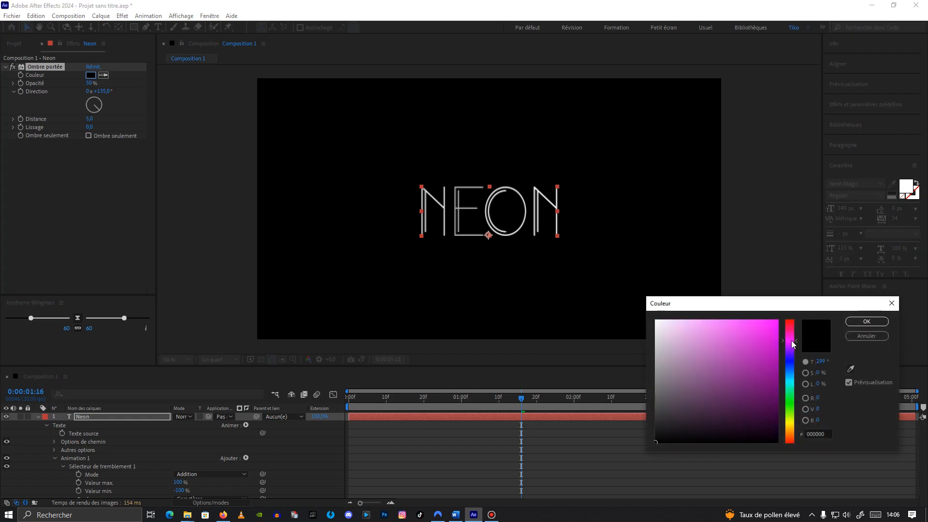
click(777, 321)
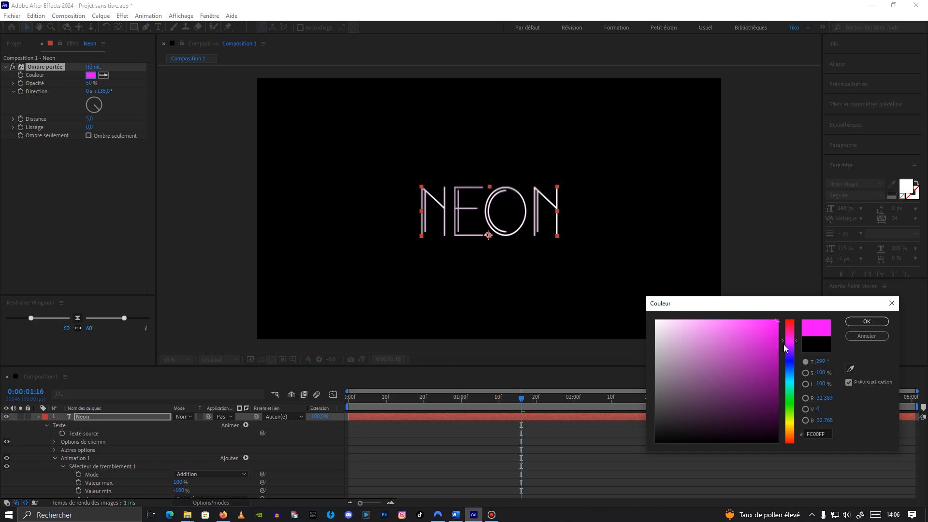
drag(791, 341, 790, 338)
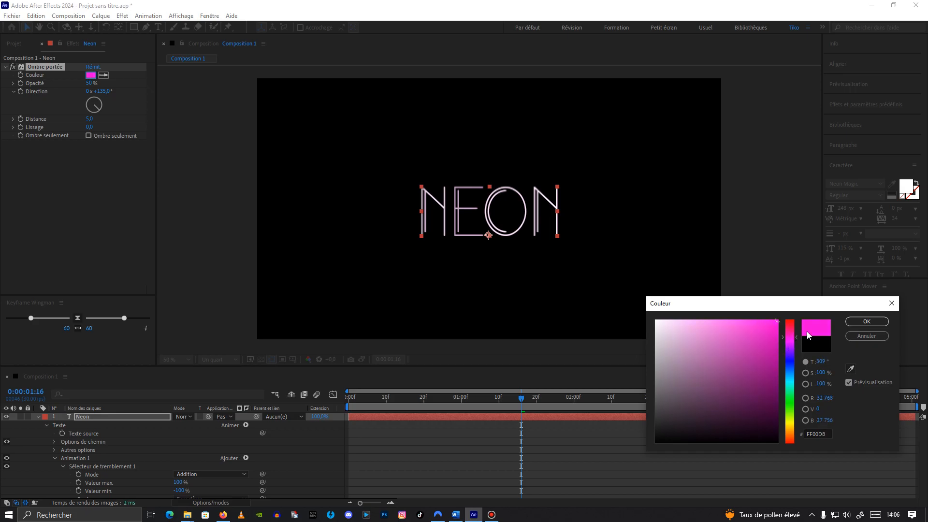
click(855, 324)
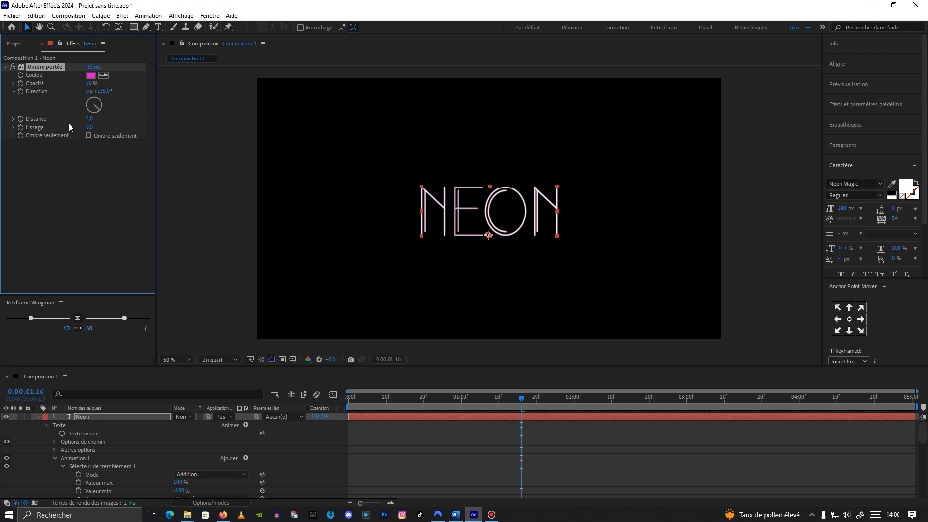
Step: Set the drop shadow's opacity to 100% and its direction to 180°
drag(89, 84, 161, 88)
click(99, 91)
text(180)
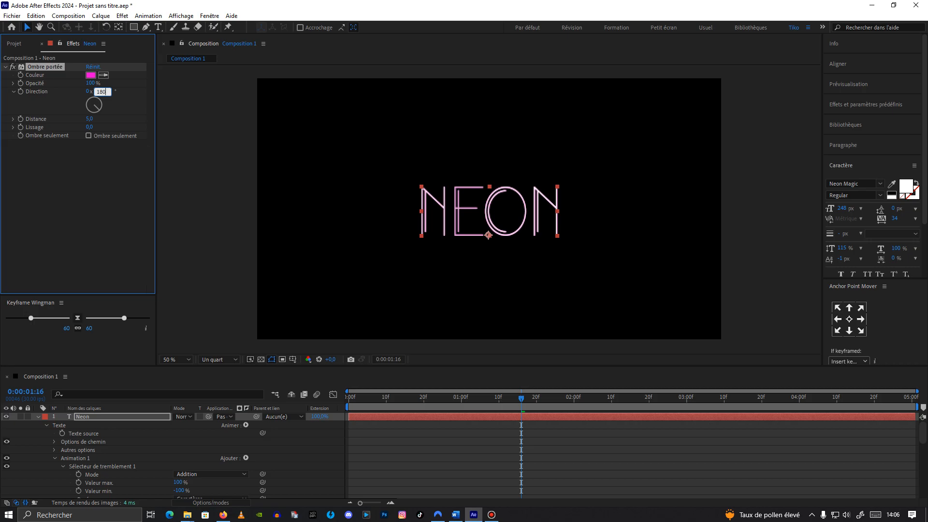
Step: Set the drop shadow's softness to 10
click(134, 107)
click(90, 119)
click(90, 127)
text(10)
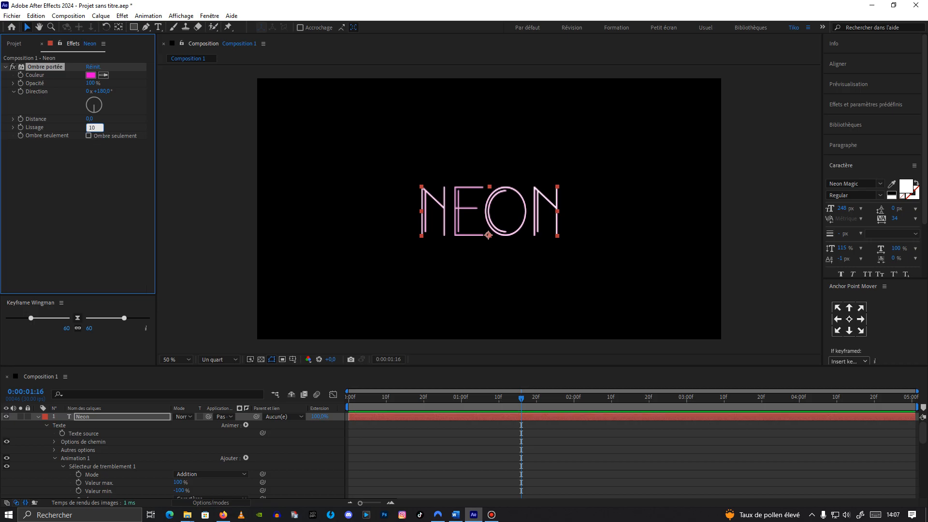
click(92, 160)
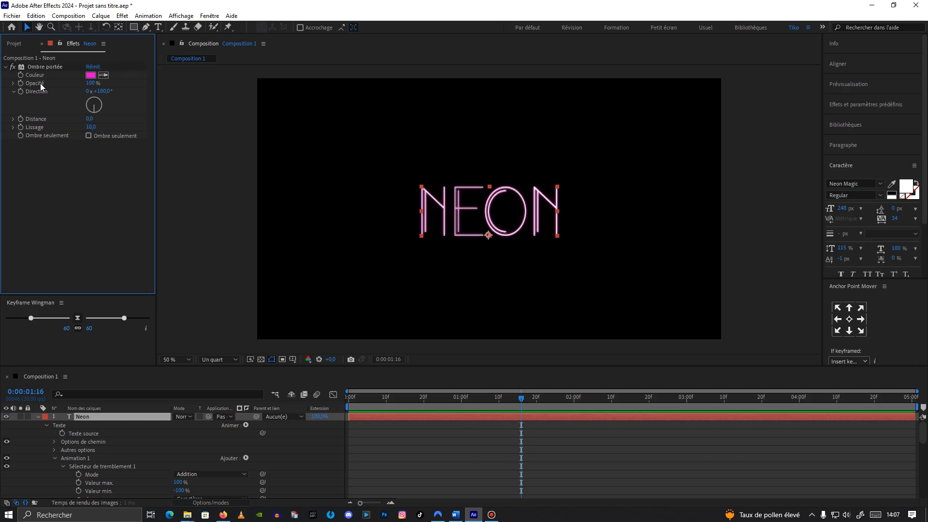
Step: Duplicate the drop shadow effect and set the copy's softness to 25
click(6, 68)
click(29, 67)
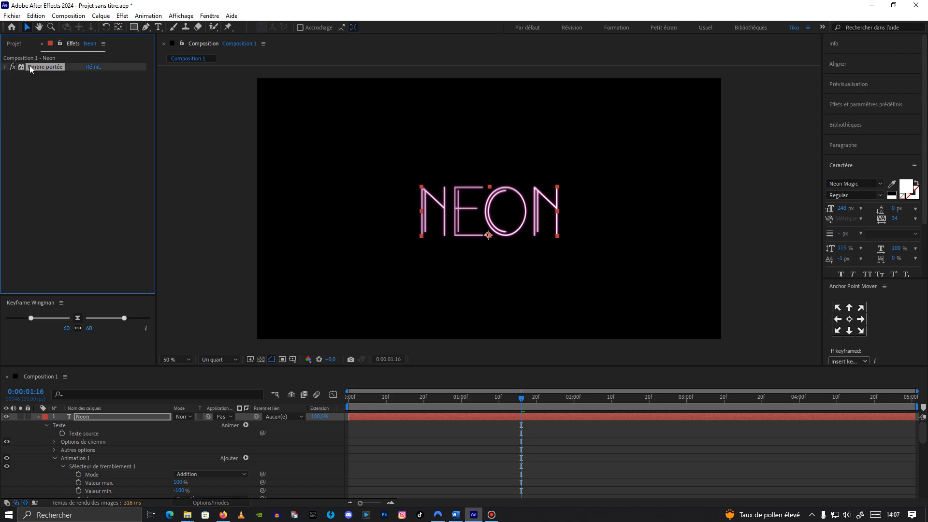
key(ctrl+d)
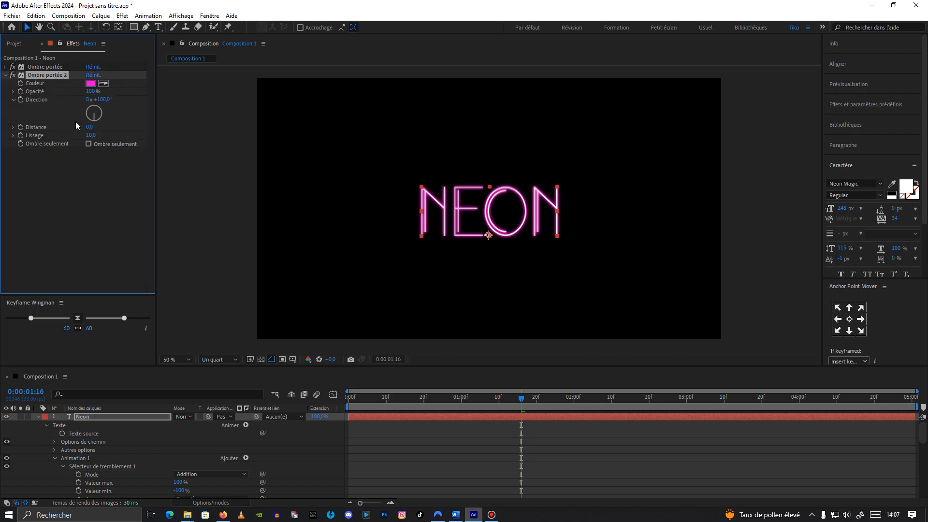
click(90, 136)
text(25)
click(82, 176)
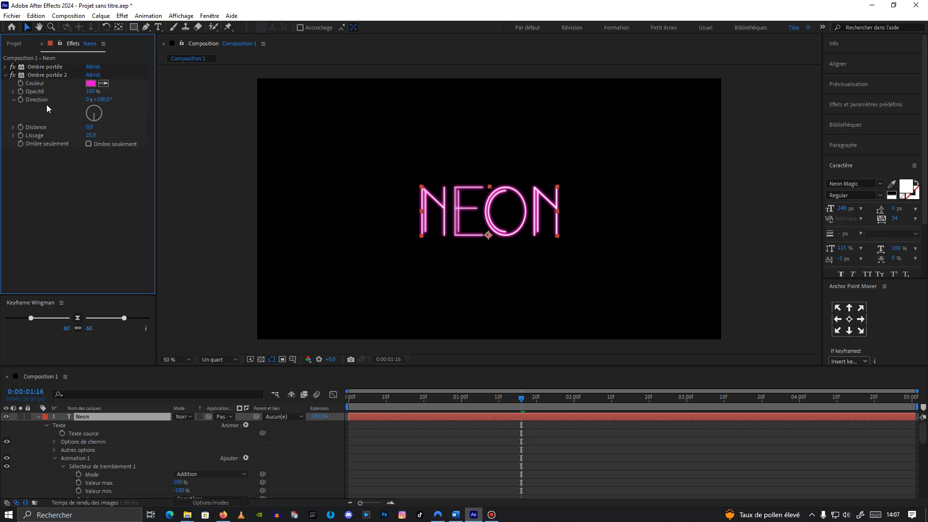
Step: Duplicate the second drop shadow and set the third copy's softness to 100
click(6, 76)
click(31, 75)
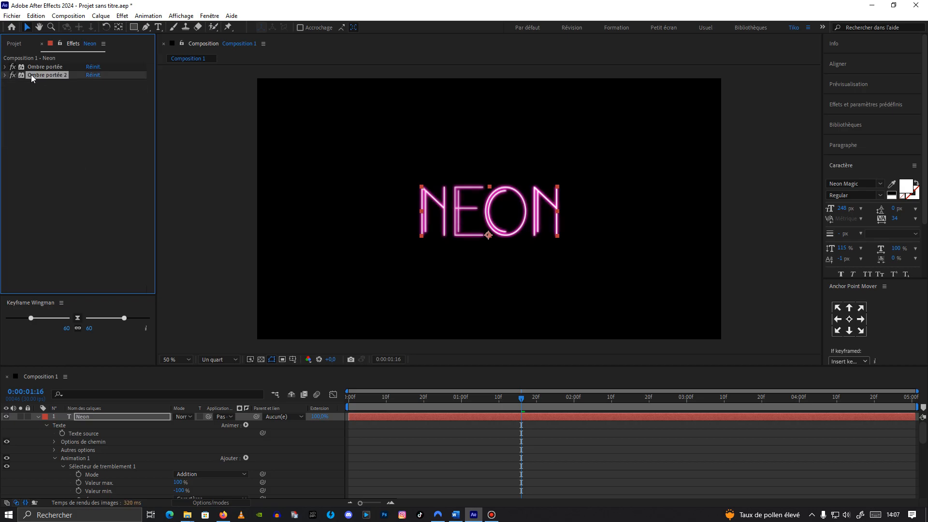
key(ctrl+d)
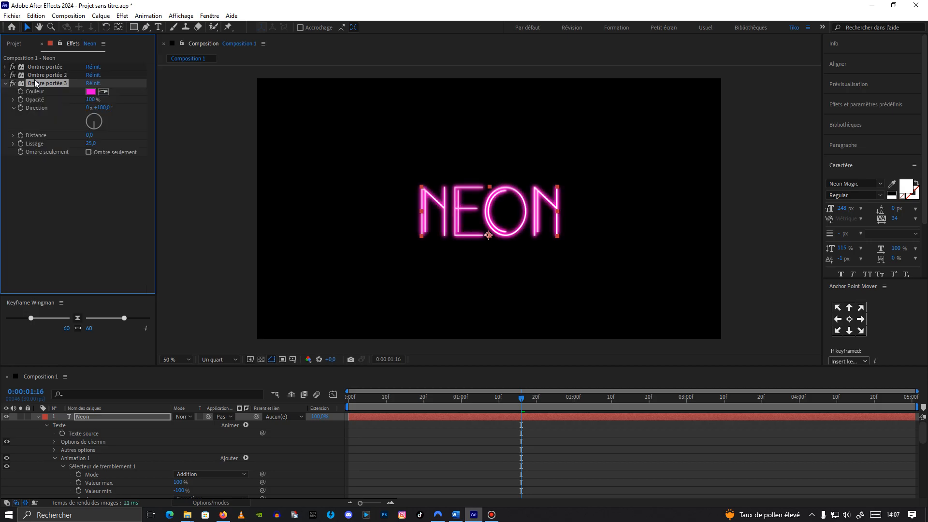
click(91, 144)
click(5, 84)
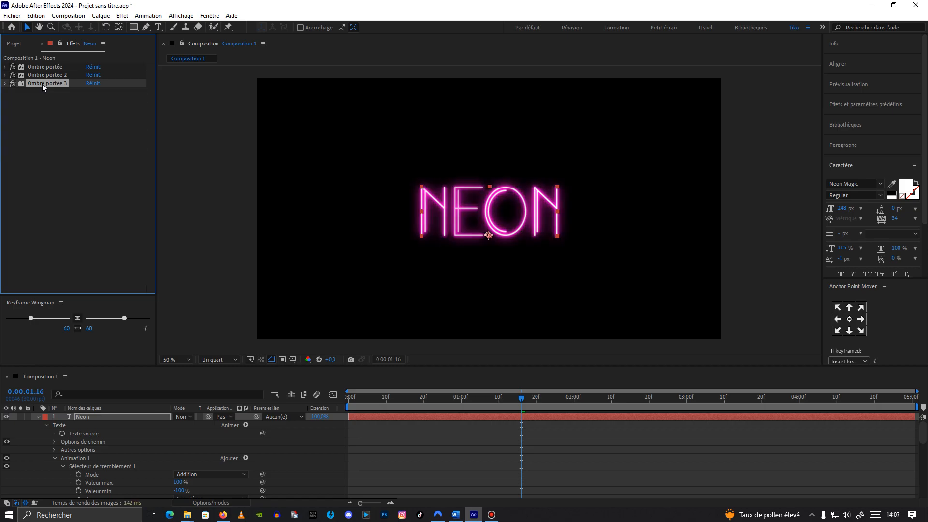
Step: Duplicate the third drop shadow and set the fourth copy's softness to 400
key(ctrl+d)
click(93, 153)
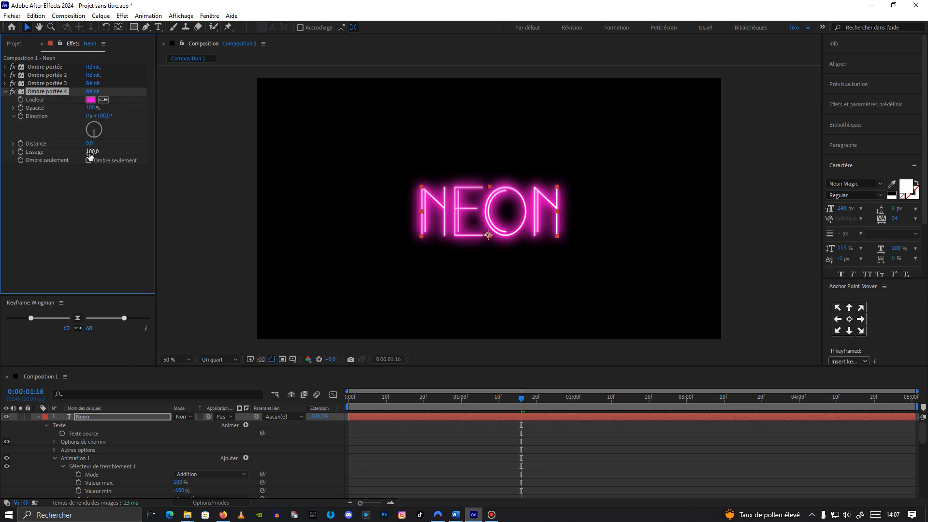
text(400)
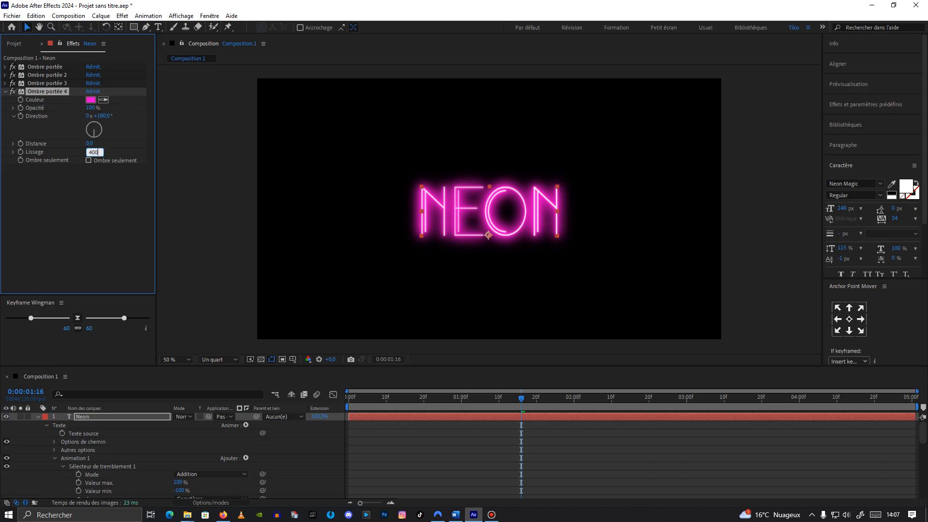
click(91, 191)
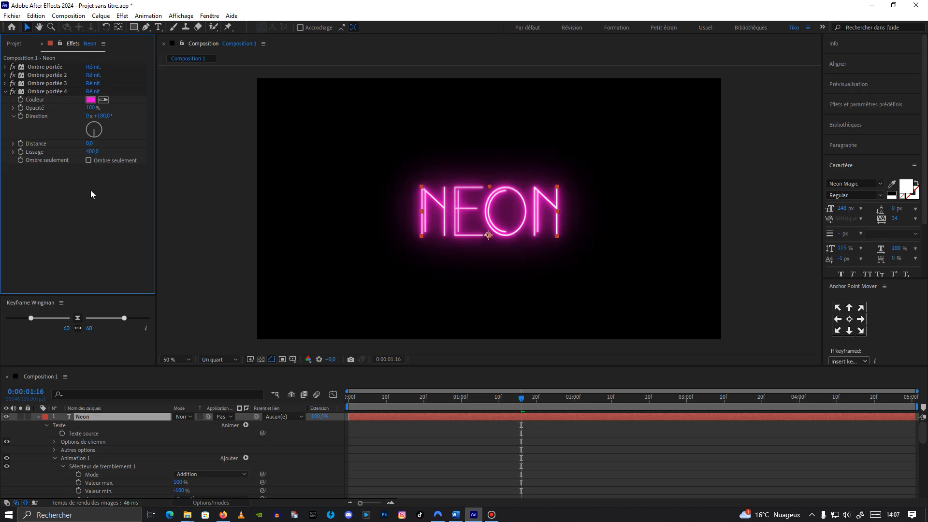
click(7, 91)
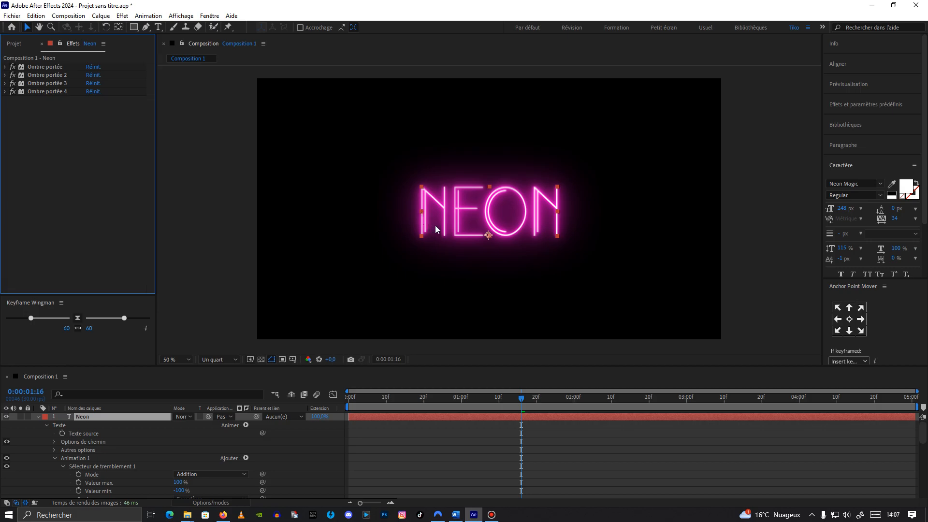
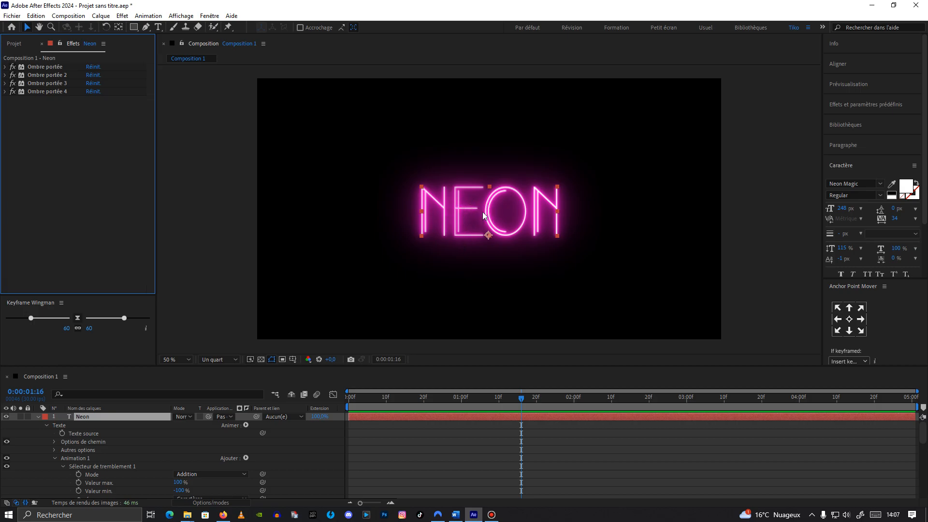
Step: Duplicate the fourth drop shadow and set the fifth copy's softness to 1000
click(42, 91)
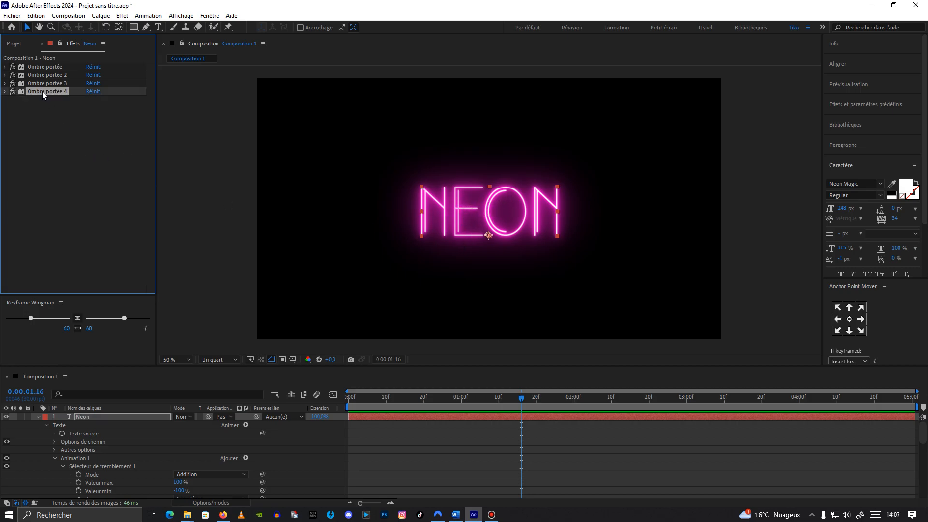
key(ctrl+d)
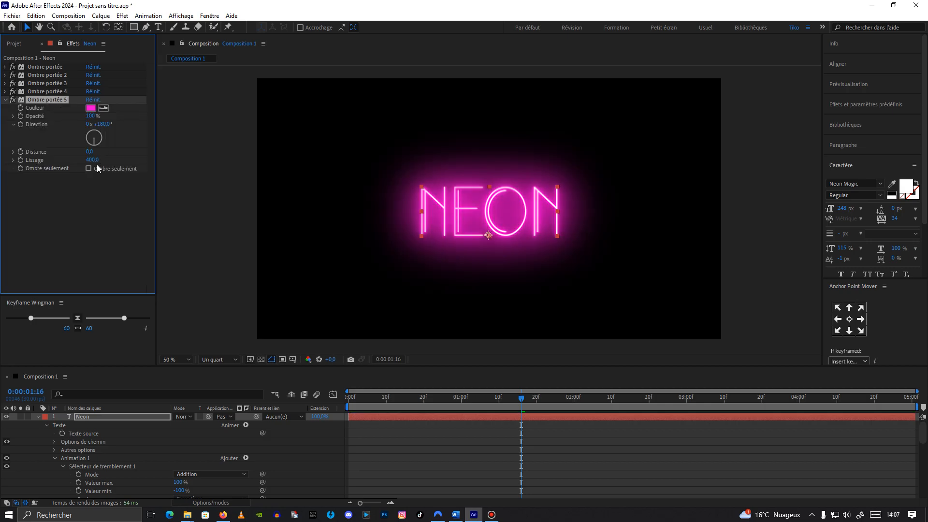
text(1000)
click(6, 99)
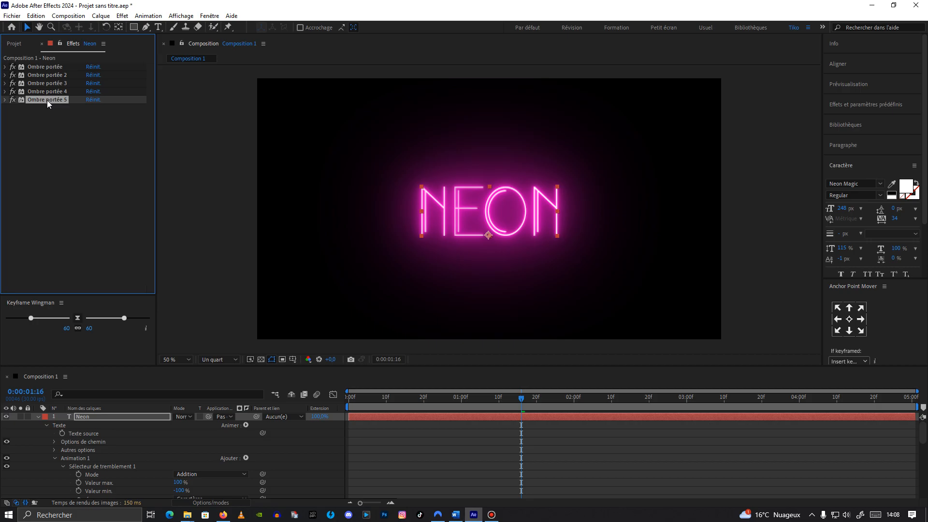
Step: Duplicate the fifth drop shadow and set the sixth copy's opacity to 15%
key(ctrl+d)
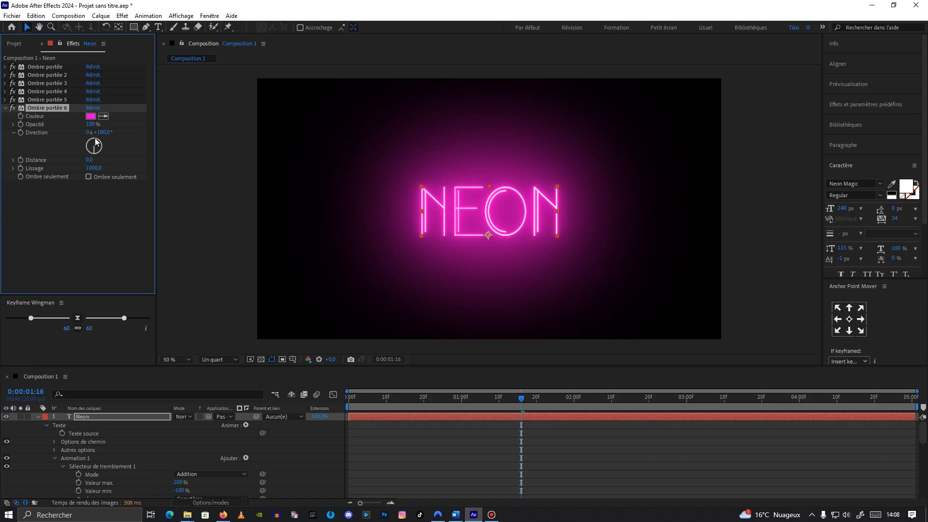
text(15)
click(117, 215)
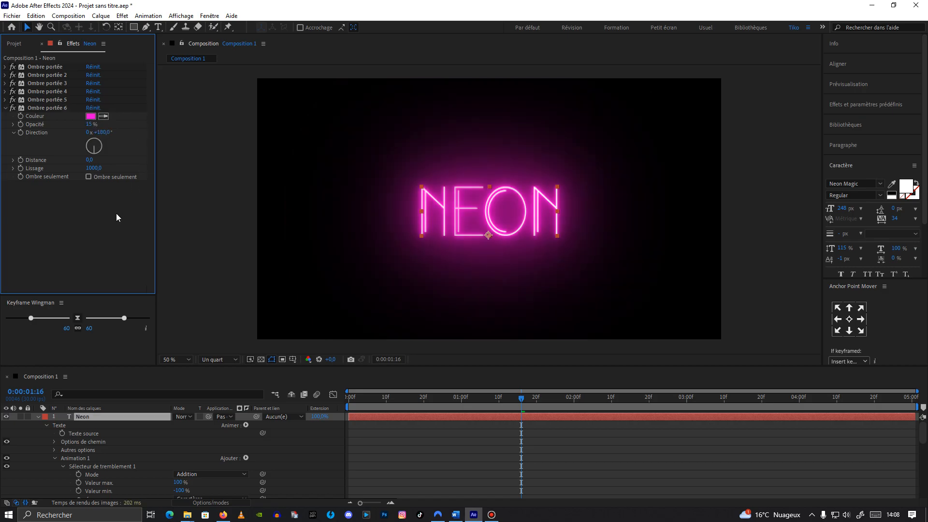
click(5, 108)
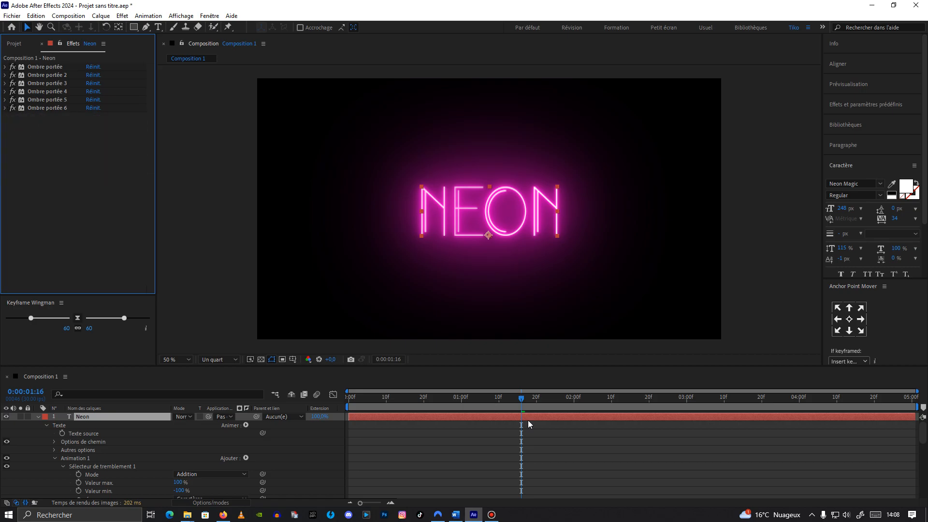
Step: Play back the glowing text animation from the start
drag(530, 403, 342, 398)
key(space)
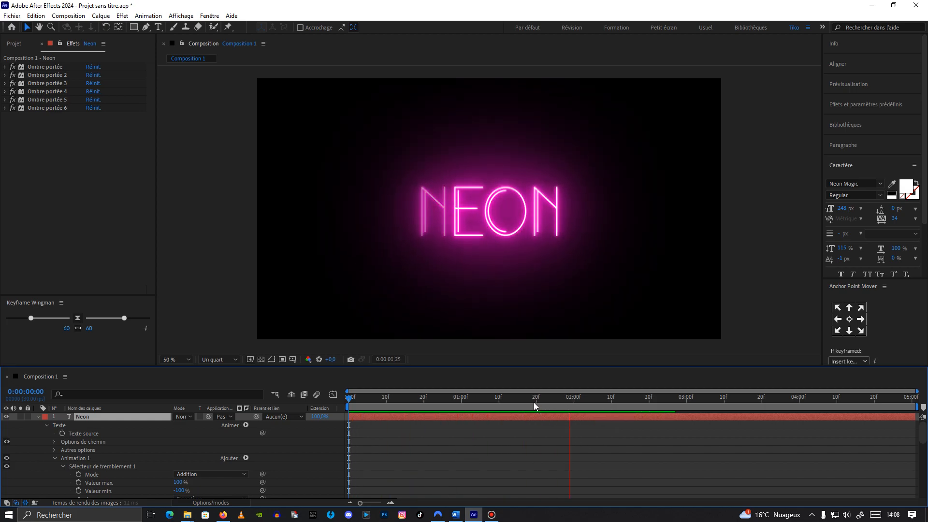
click(568, 396)
drag(568, 397, 282, 410)
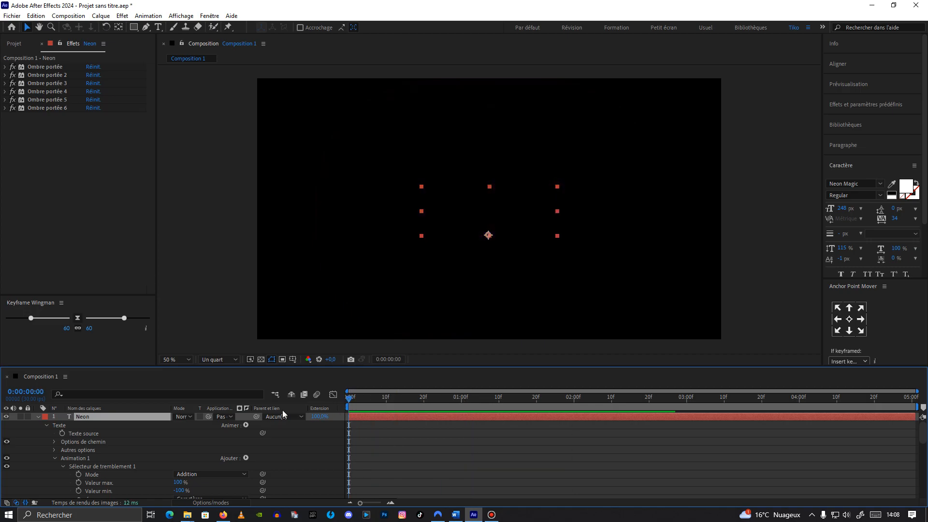
Step: Keyframe the Neon layer's opacity at 100% on the first frame and 30% two frames later
click(38, 417)
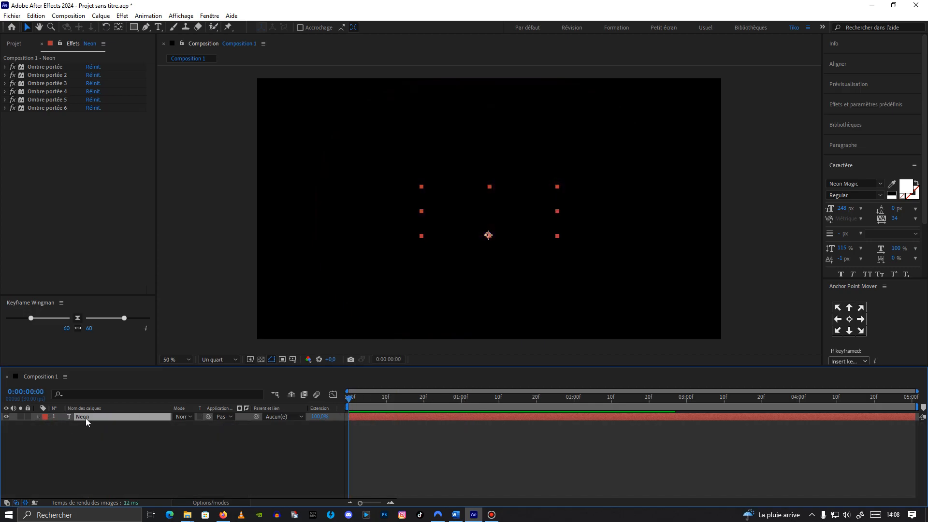
key(t)
click(62, 425)
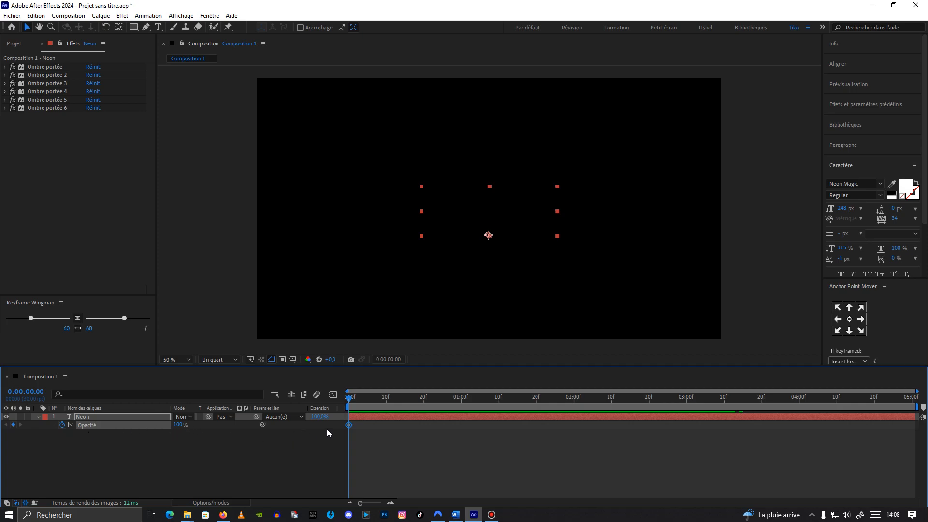
mouse_move(349, 426)
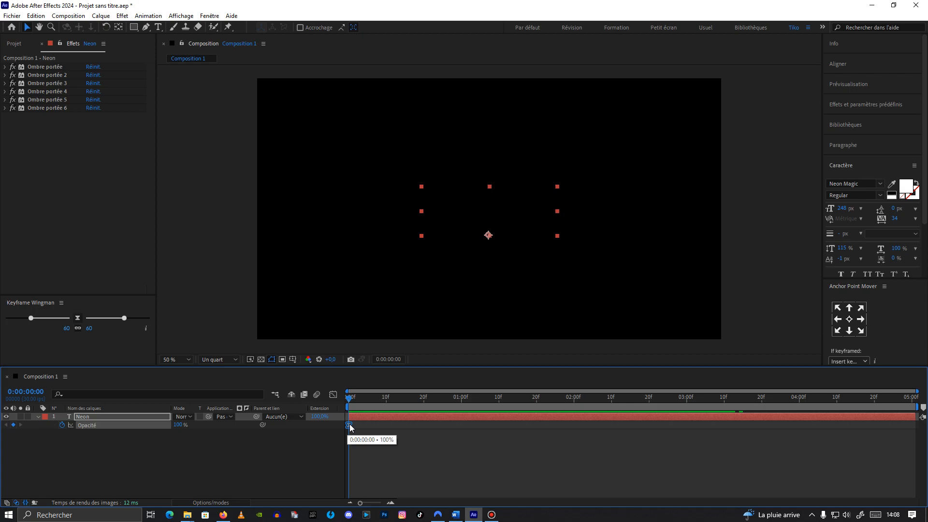
key(ctrl+z)
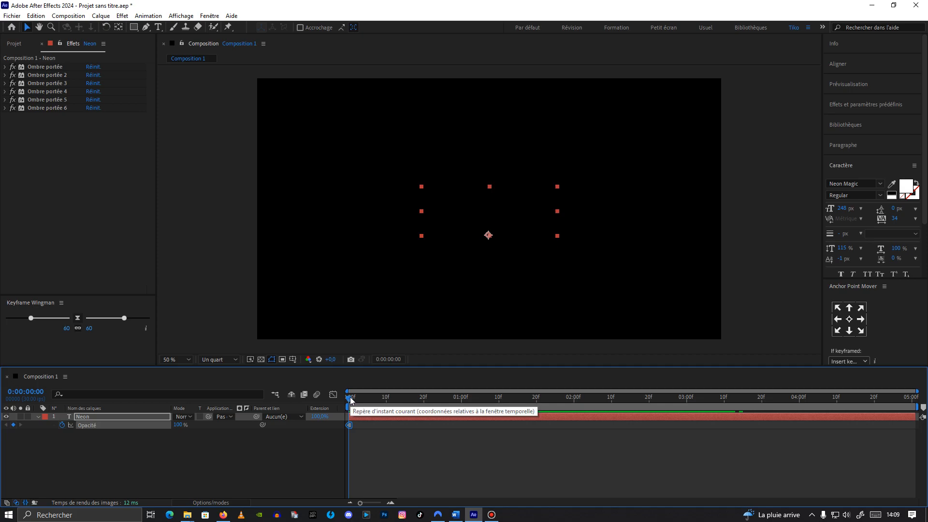
drag(352, 398, 350, 398)
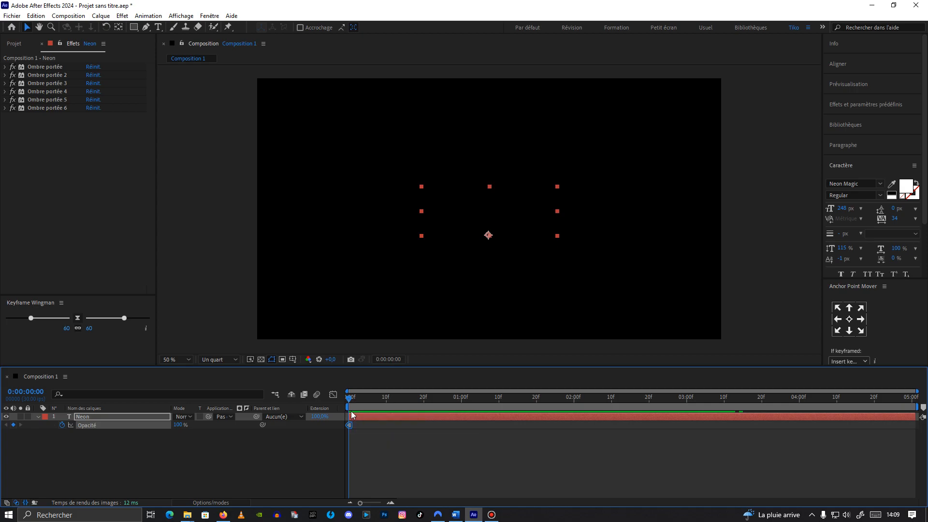
key(Page_Down)
key(Page_Down)
click(186, 425)
text(30)
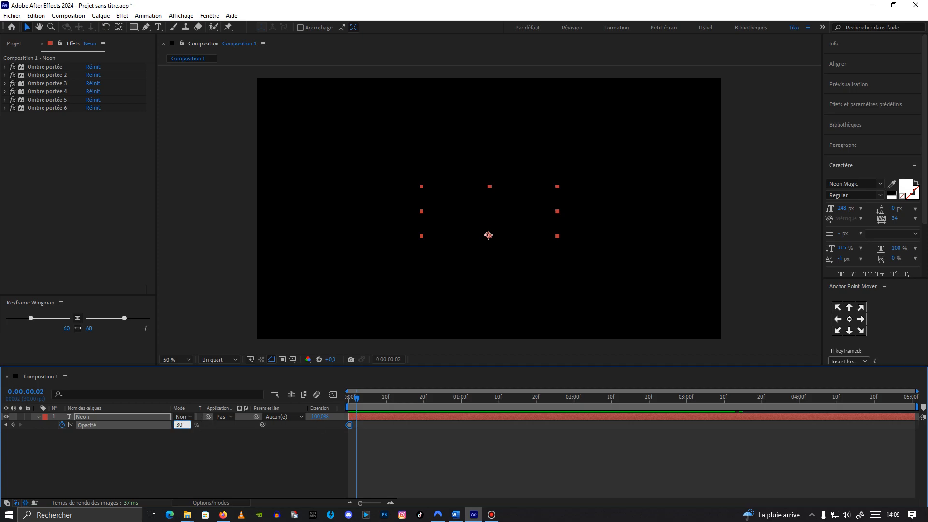
click(199, 442)
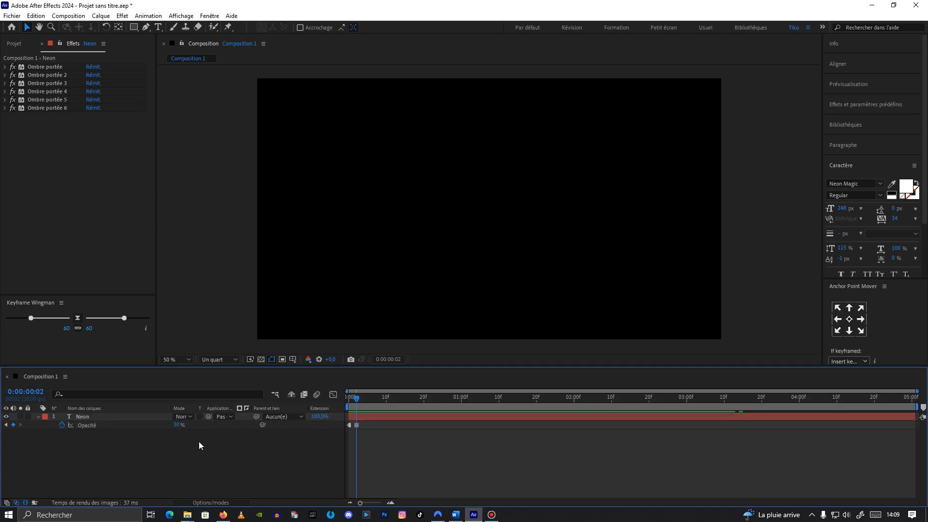
Step: Add opacity keyframes every two frames at 10% and then 60%
key(Page_Down)
key(Page_Down)
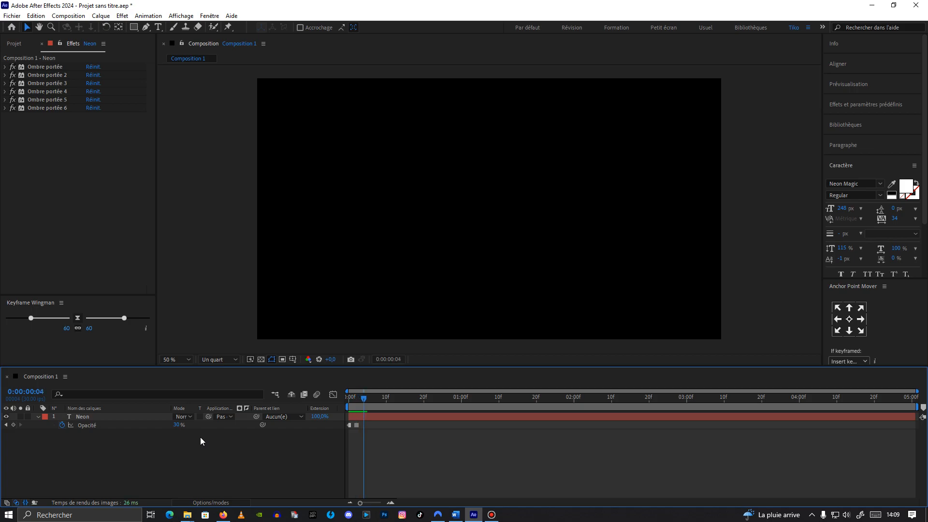
click(178, 425)
text(10)
click(221, 426)
key(Page_Down)
key(Page_Down)
click(178, 425)
text(60)
click(210, 451)
Step: Add the next two opacity keyframes, two frames apart, at 30% and 80%
key(Page_Down)
key(Page_Down)
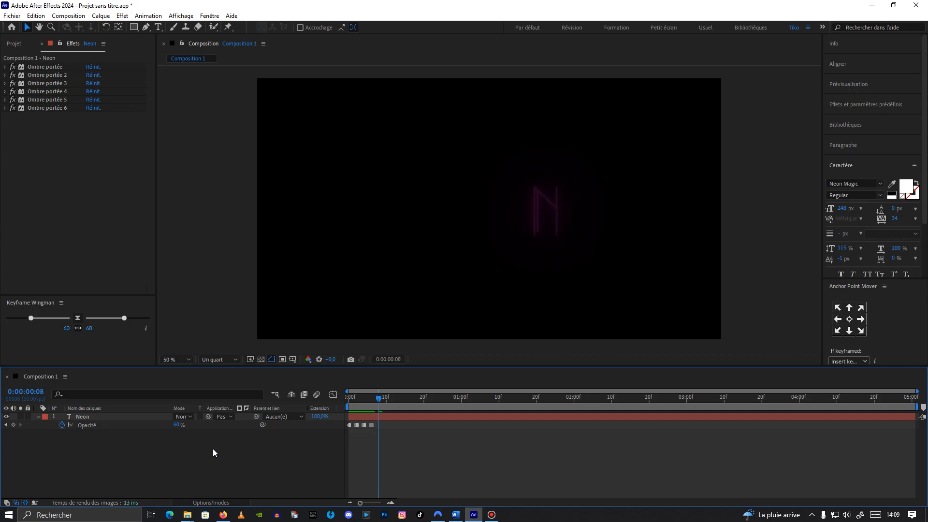
click(180, 425)
text(30)
click(196, 451)
key(Page_Down)
key(Page_Down)
click(178, 425)
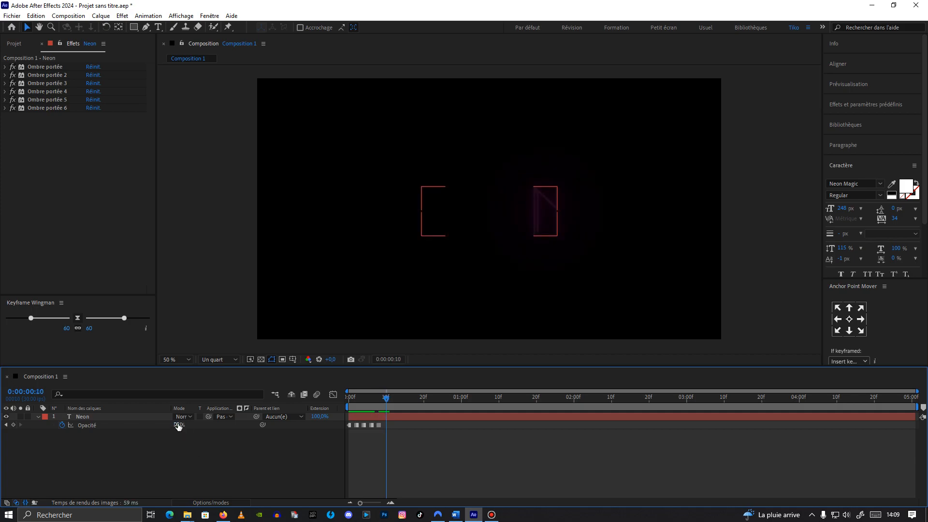
text(80)
click(191, 447)
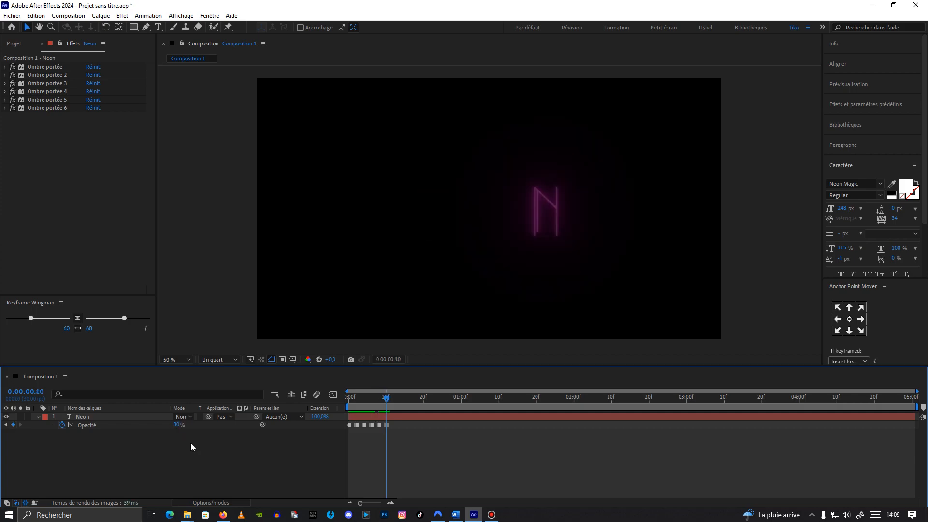
Step: Add the next two opacity keyframes, two frames apart, at 60% and 100%
key(Page_Down)
key(Page_Down)
click(178, 425)
text(60)
click(185, 448)
key(Page_Down)
key(Page_Down)
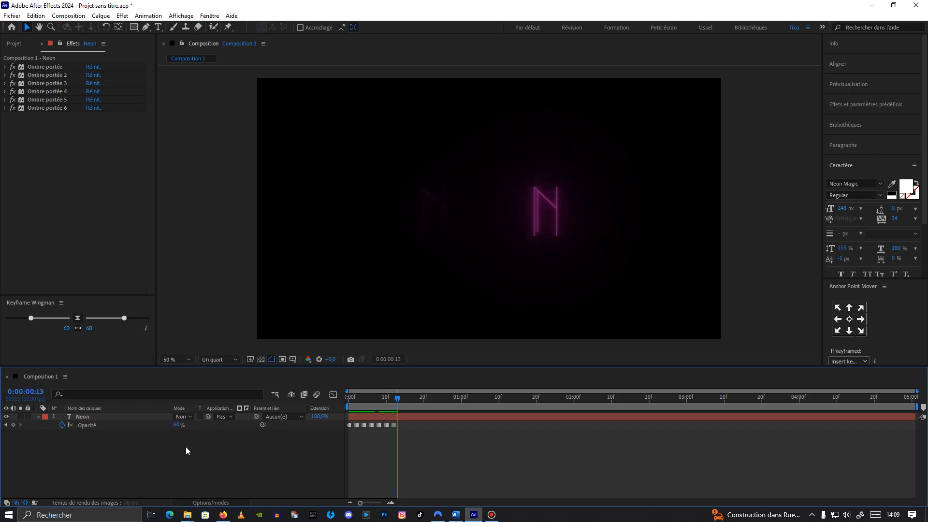
click(179, 425)
text(100)
click(190, 434)
Step: Finish the flicker with opacity keyframes at 60% and 100%, two frames apart
key(Page_Down)
key(Page_Down)
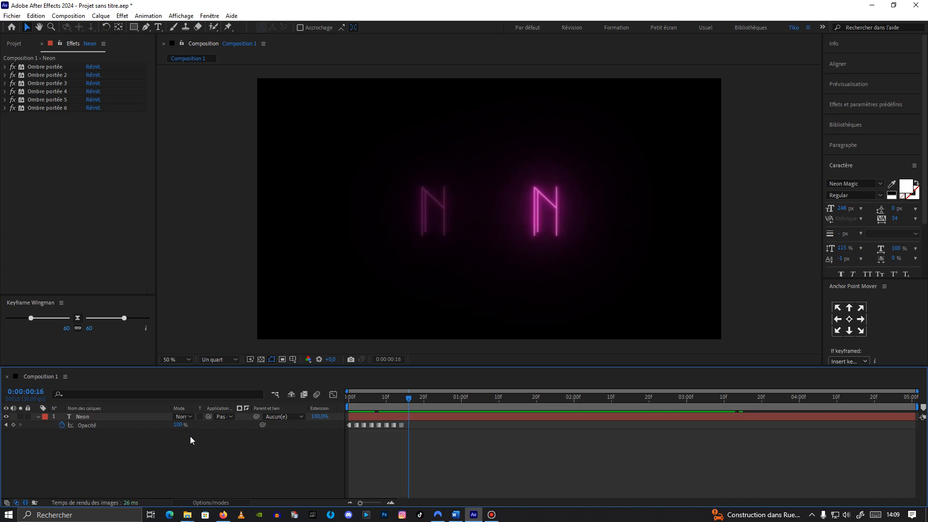
click(179, 425)
text(60)
click(186, 449)
key(Page_Down)
key(Page_Down)
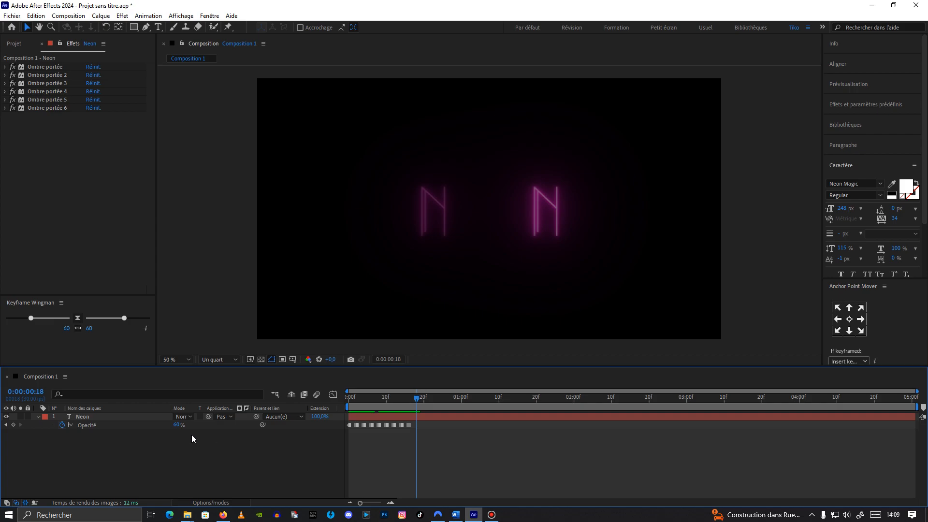
click(172, 426)
text(100)
click(195, 445)
Step: Preview the opacity flicker from the start of the timeline
drag(417, 398, 344, 405)
key(space)
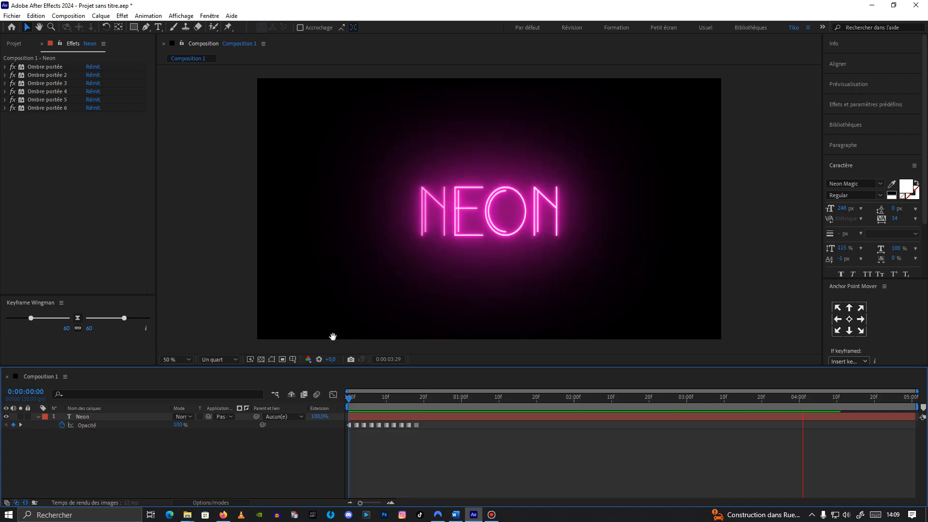
click(518, 393)
drag(478, 406, 344, 408)
key(space)
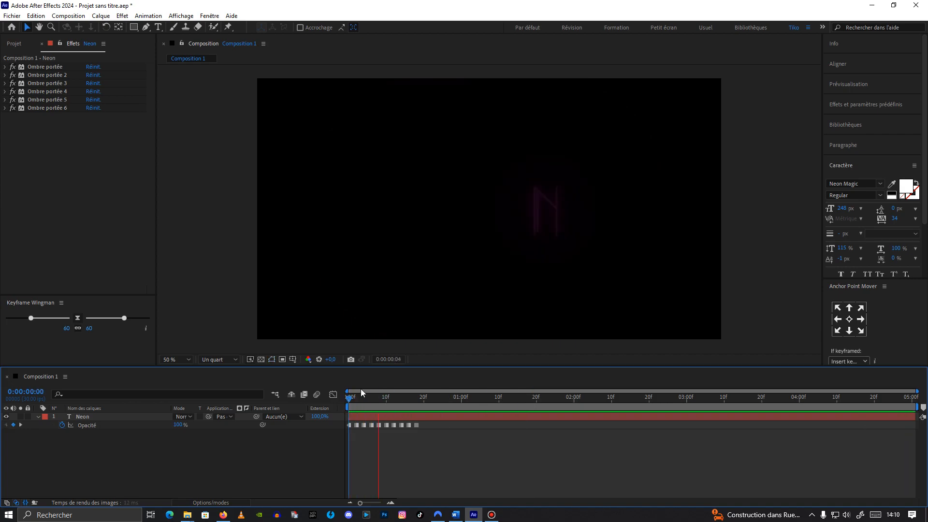
Step: Select all the opacity keyframes and stretch them to span about one second
click(486, 405)
drag(479, 398, 341, 432)
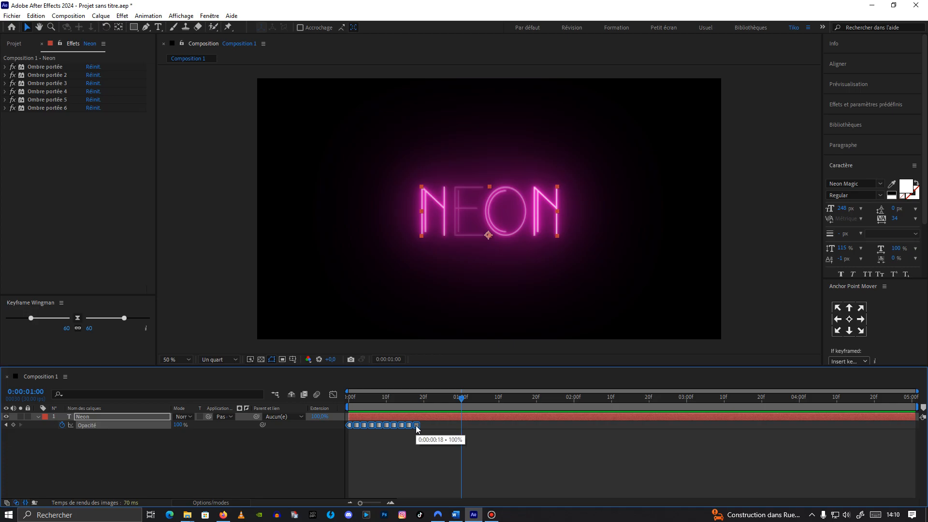
drag(417, 426, 348, 405)
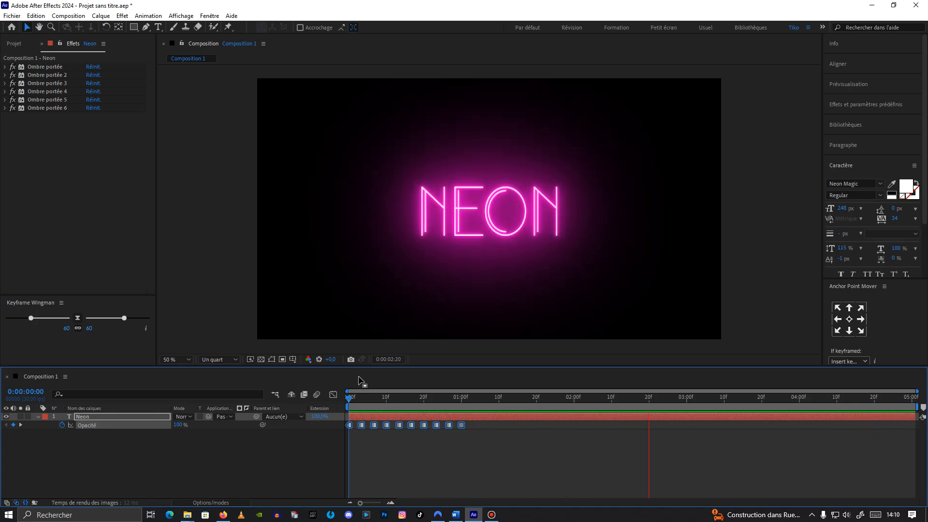
Step: Split the Neon layer at 0:00:01:00
key(space)
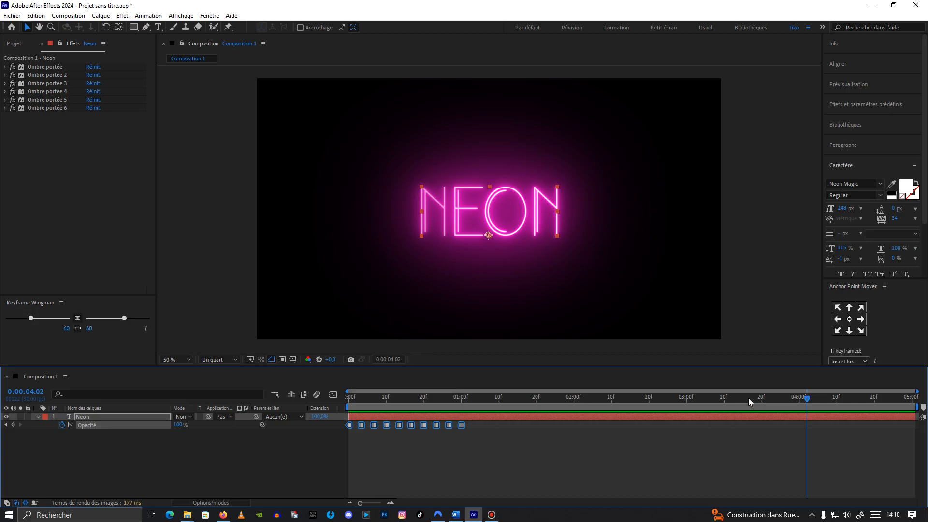
drag(807, 401, 462, 435)
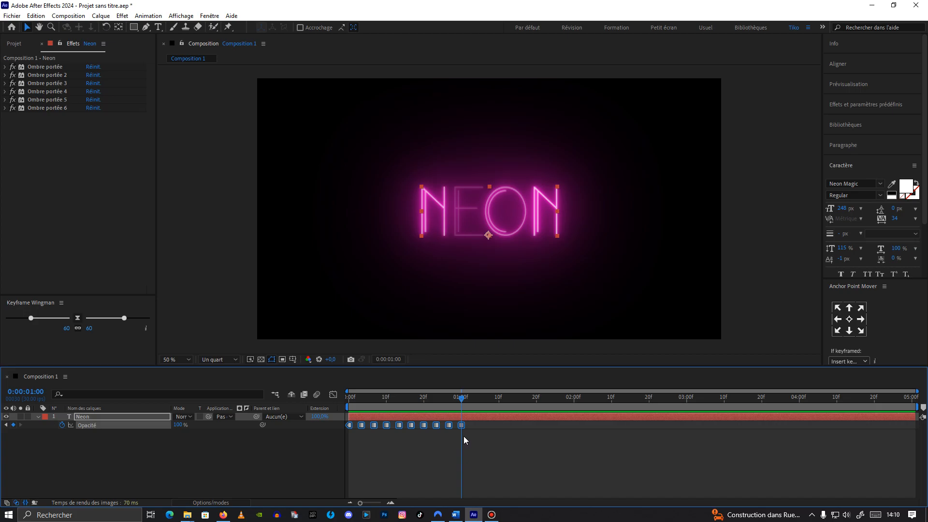
key(ctrl+shift+d)
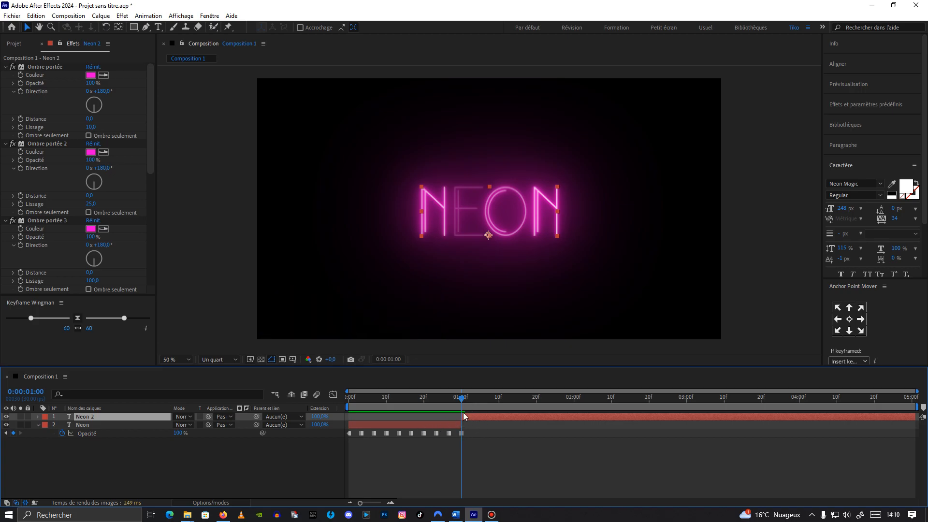
Step: Clear the flicker keyframes from the Neon 2 layer's opacity, leaving one keyframe at 1 second
key(u)
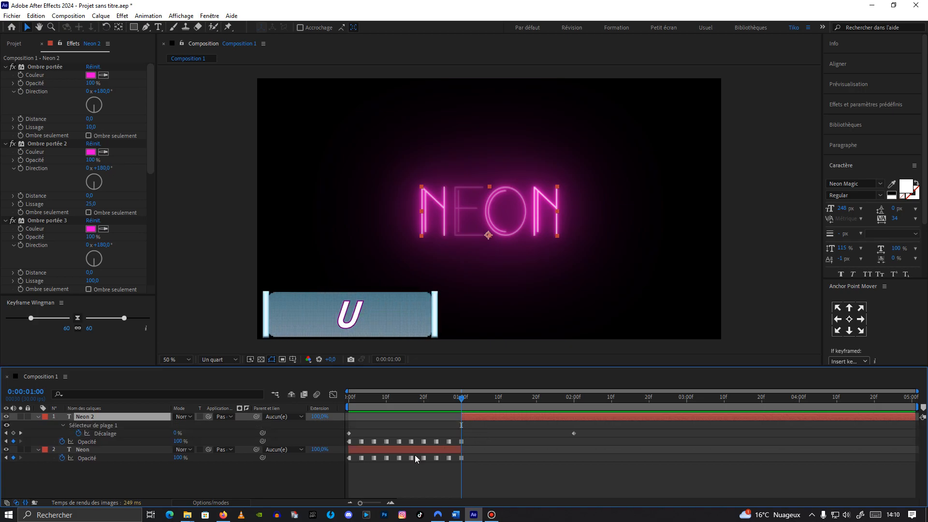
click(38, 450)
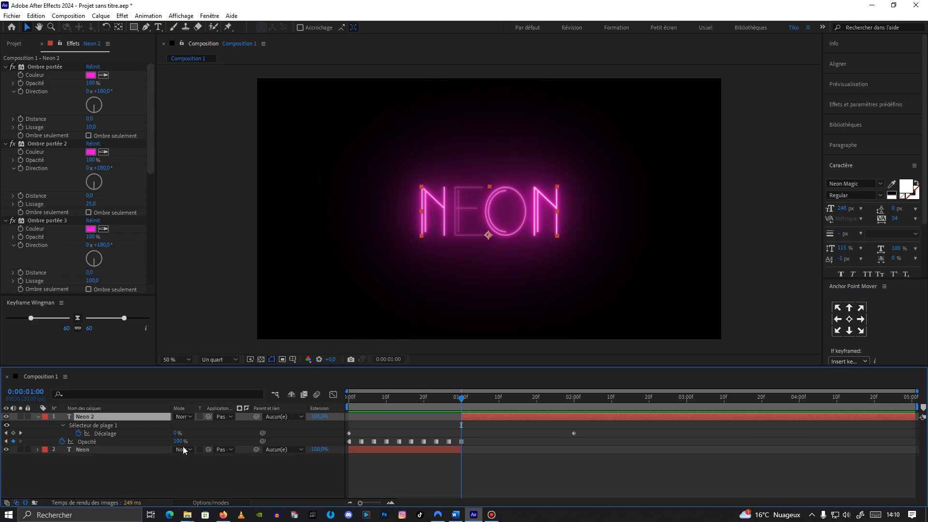
click(62, 442)
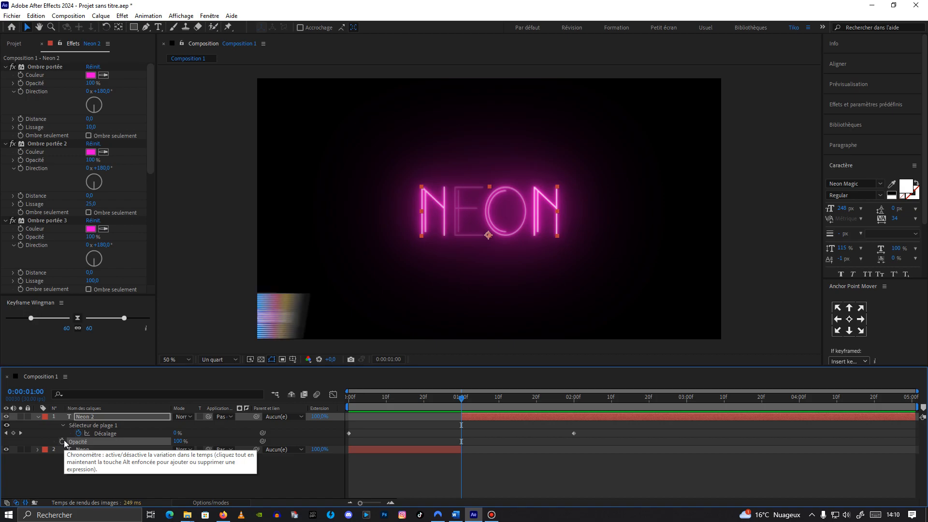
click(63, 441)
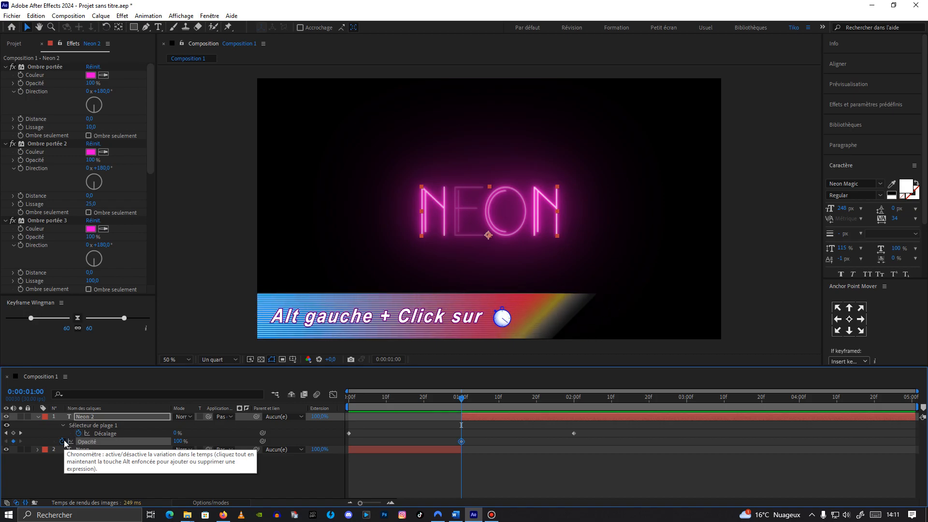
Step: Add the expression random(80,100) to the Neon 2 layer's opacity
key(super)
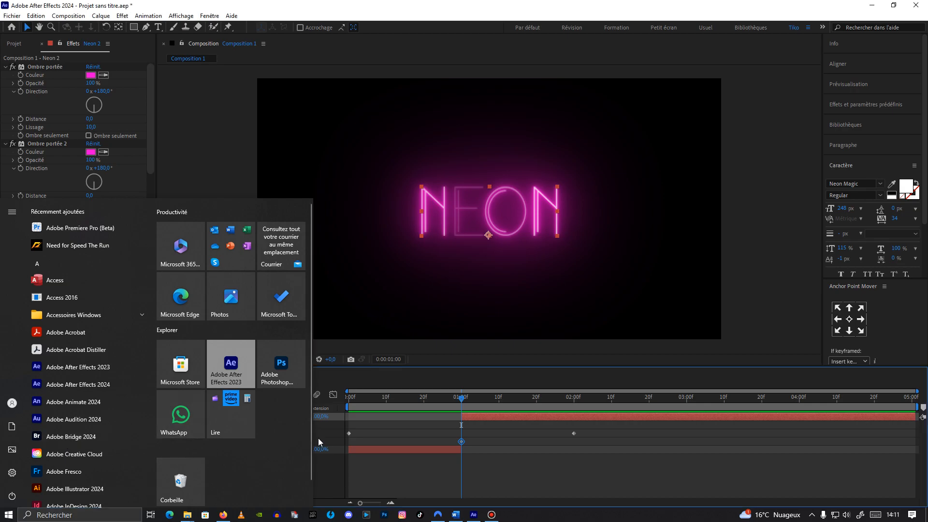
click(318, 439)
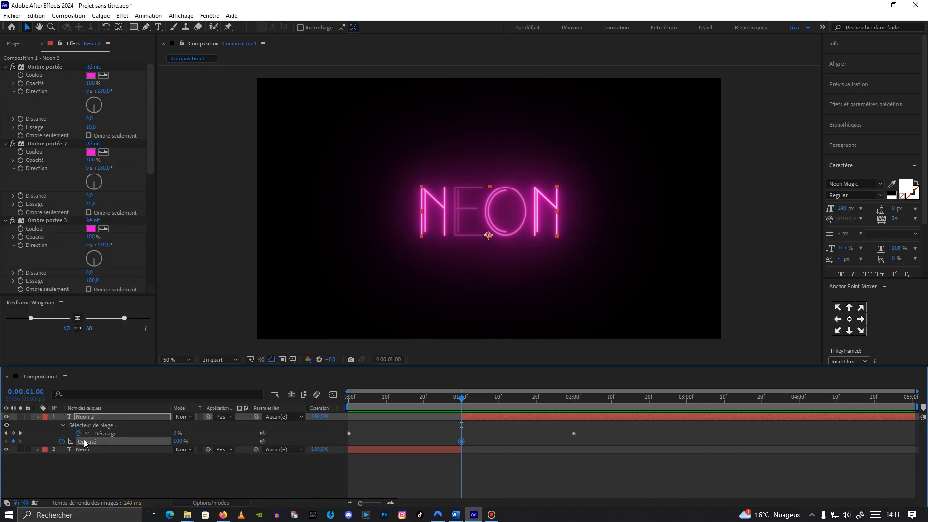
alt+click(62, 441)
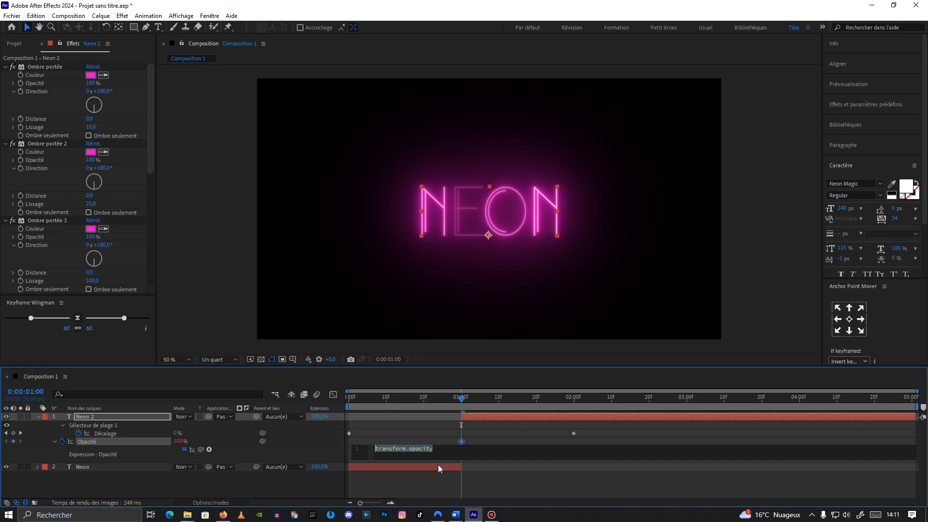
text(random)
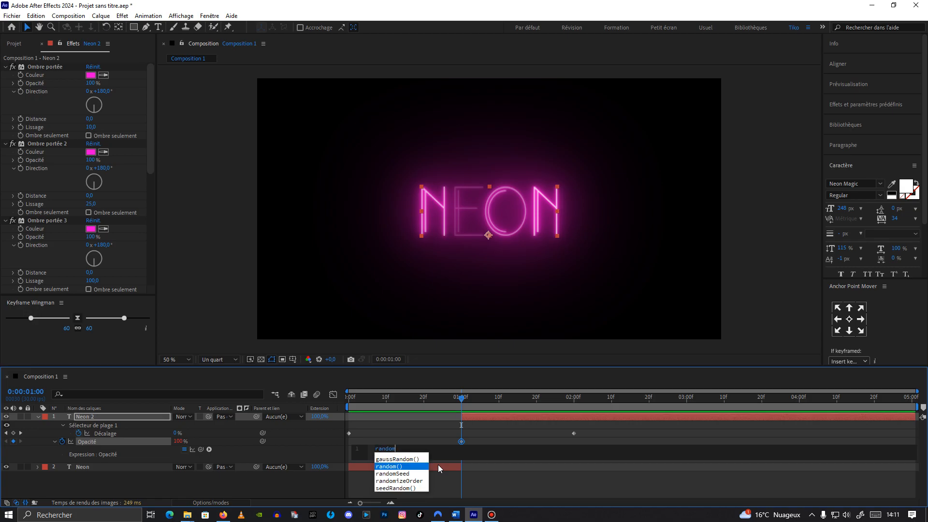
click(396, 466)
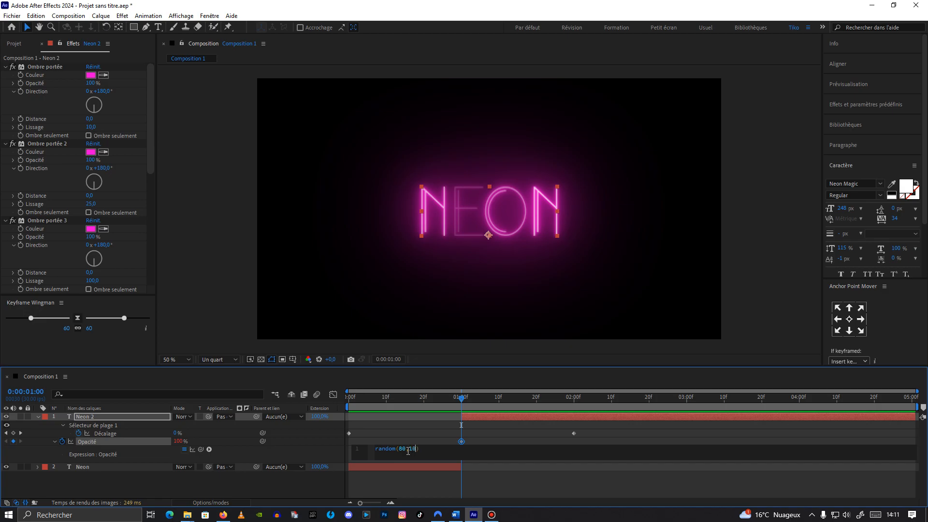
click(472, 415)
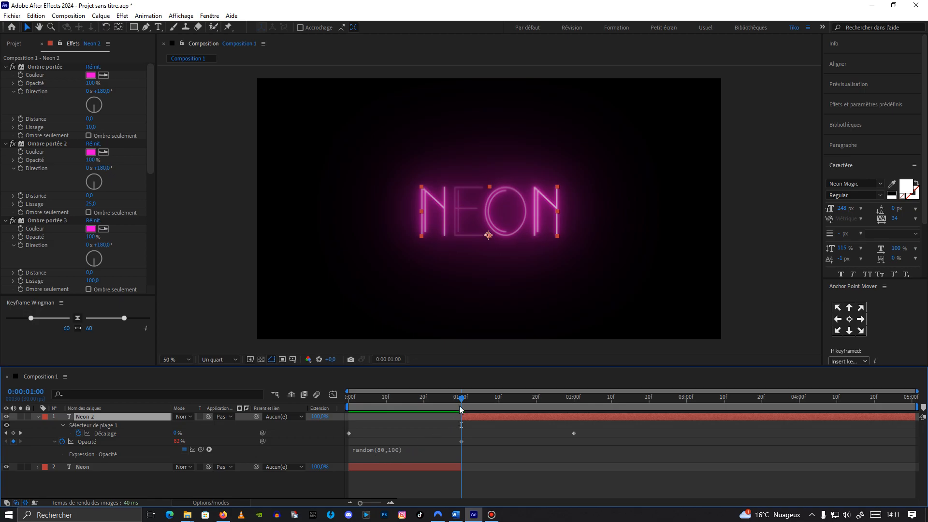
Step: Preview the animation from the start of the timeline
drag(462, 400, 326, 436)
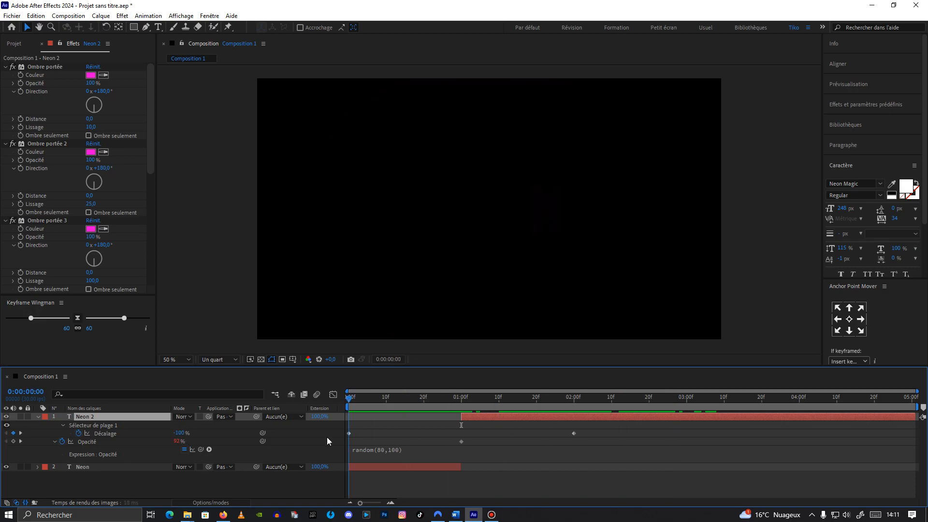
key(space)
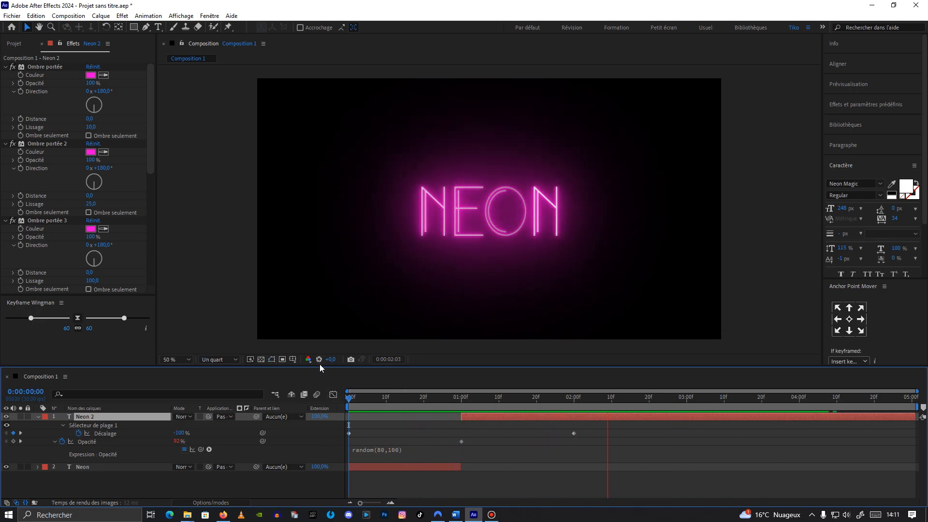
key(space)
Step: Draw a circle around the NEON text with the Ellipse tool
click(37, 416)
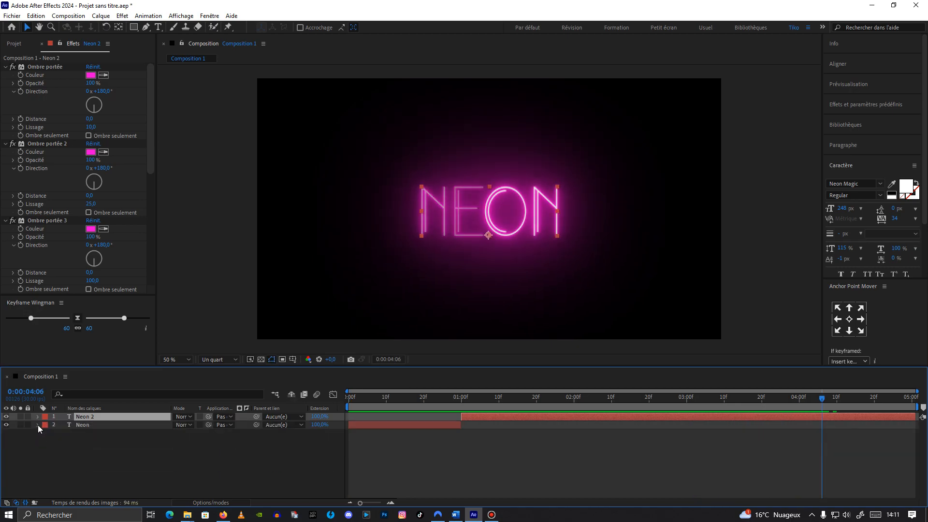
click(89, 433)
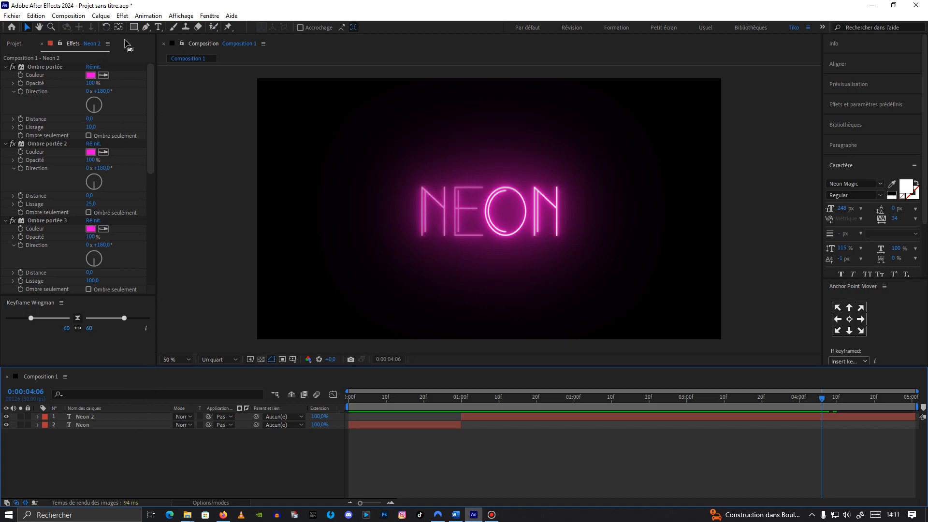
click(134, 28)
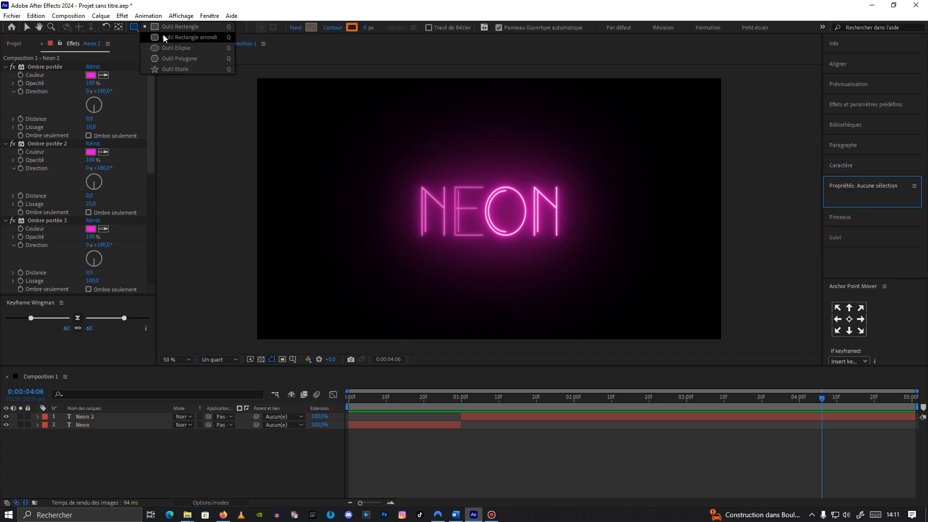
click(170, 48)
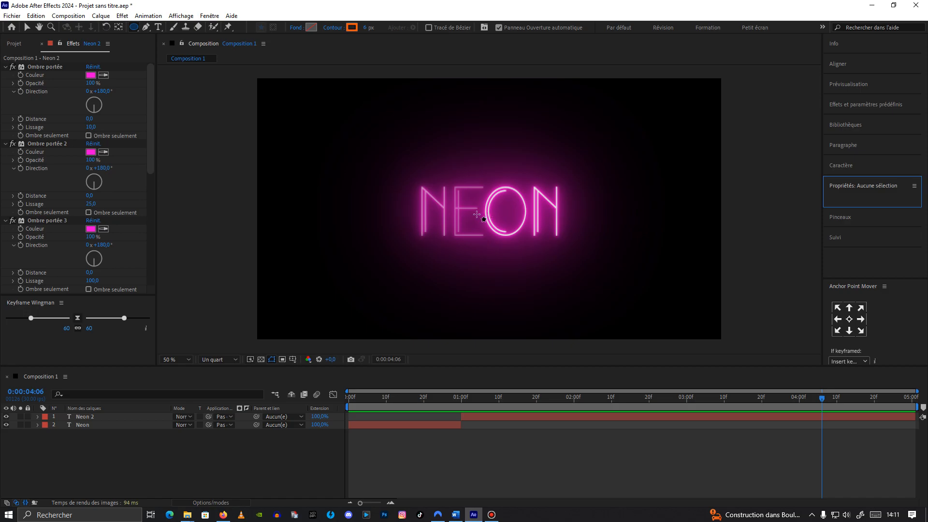
mouse_move(485, 211)
mouse_down()
mouse_move(570, 273)
mouse_move(543, 263)
mouse_move(560, 279)
mouse_up()
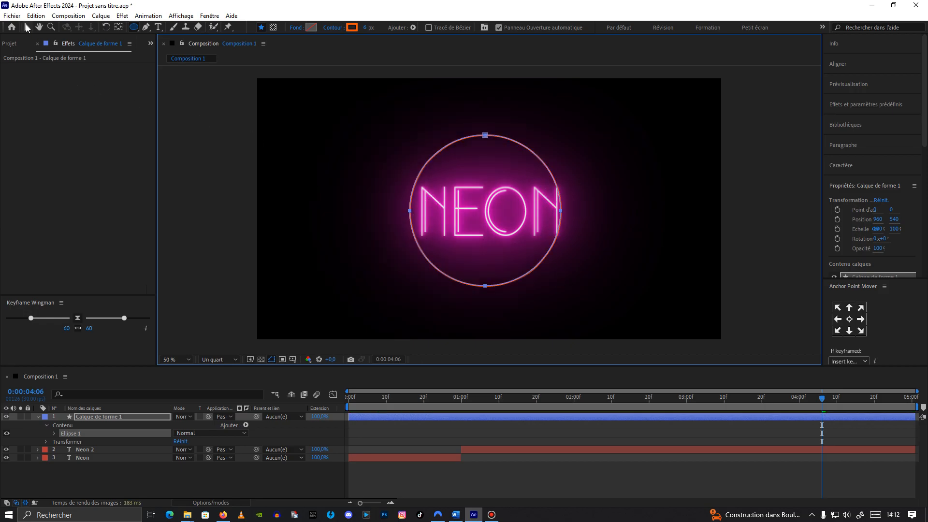
Step: Center the circle horizontally and vertically in the composition
click(27, 28)
click(845, 67)
click(849, 101)
click(899, 101)
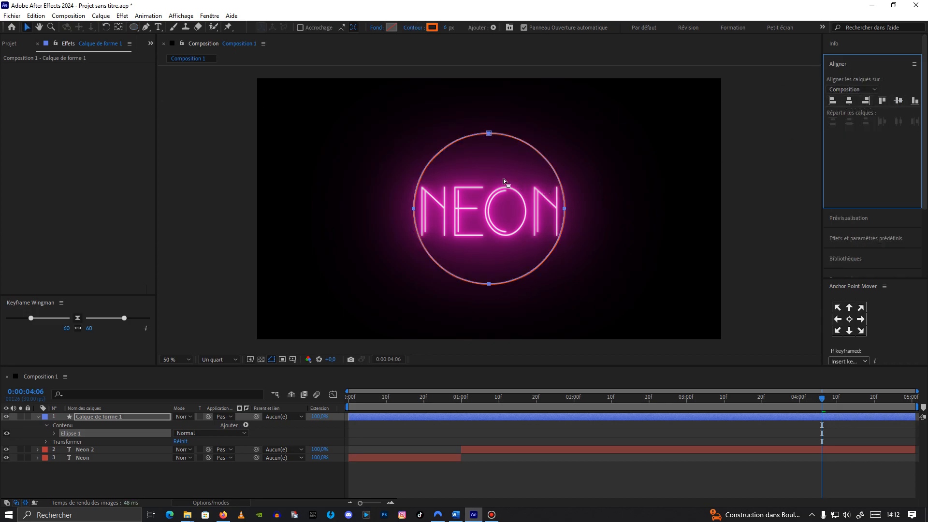
click(281, 378)
click(368, 308)
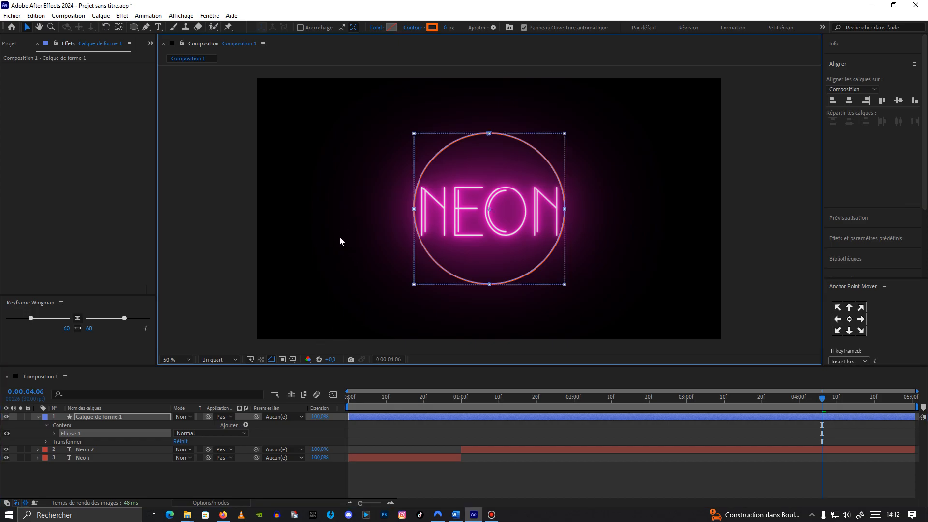
Step: Copy the six drop-shadow effects from the Neon layer and paste them onto the circle's shape layer
click(92, 458)
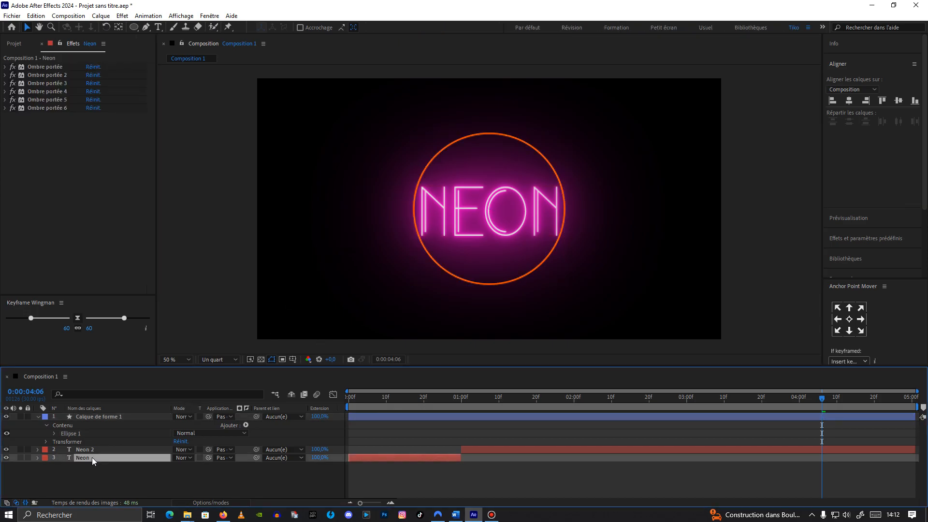
click(39, 109)
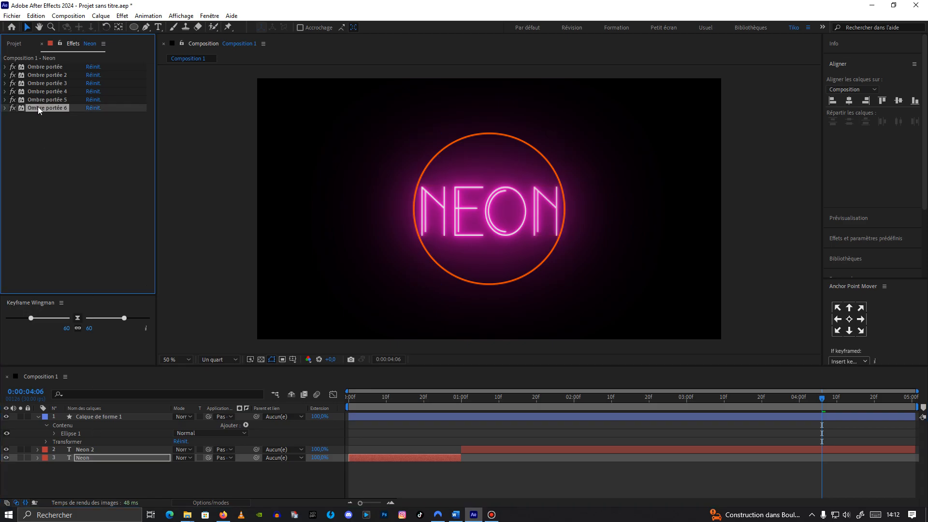
shift+click(45, 66)
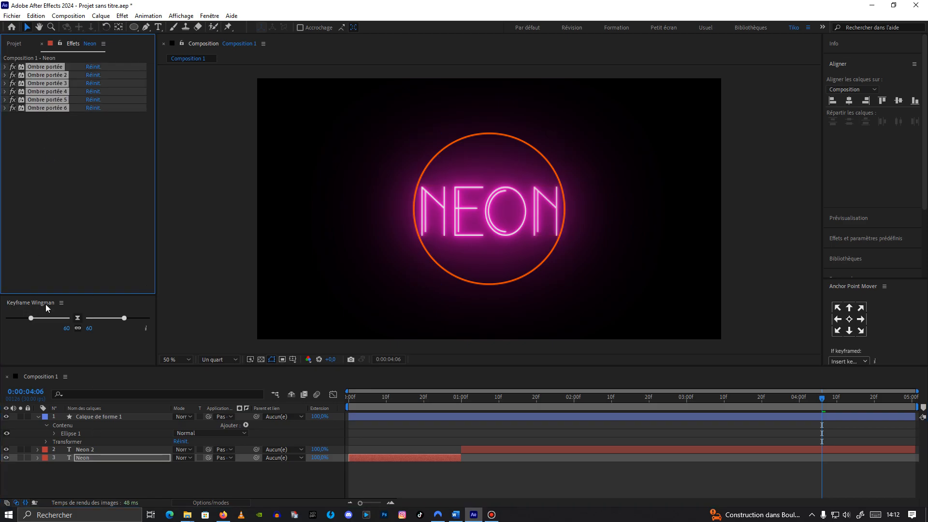
click(111, 415)
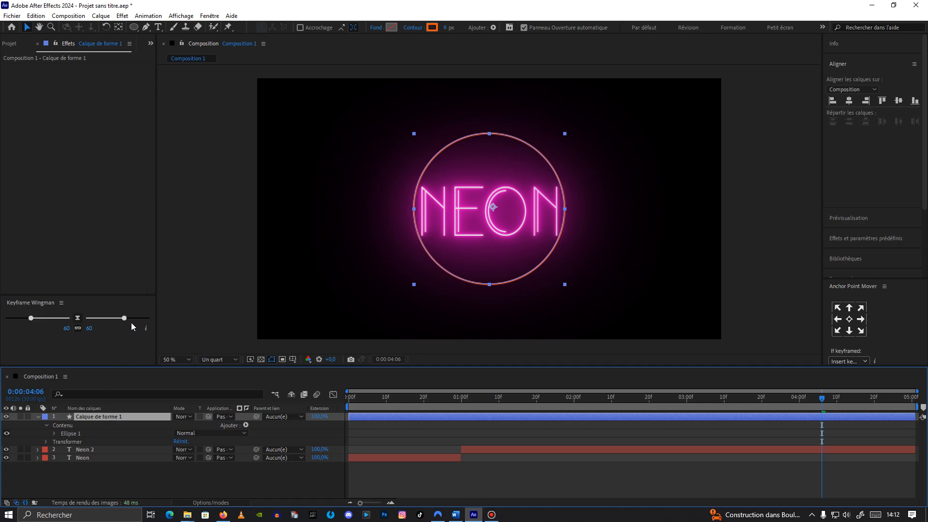
key(ctrl+v)
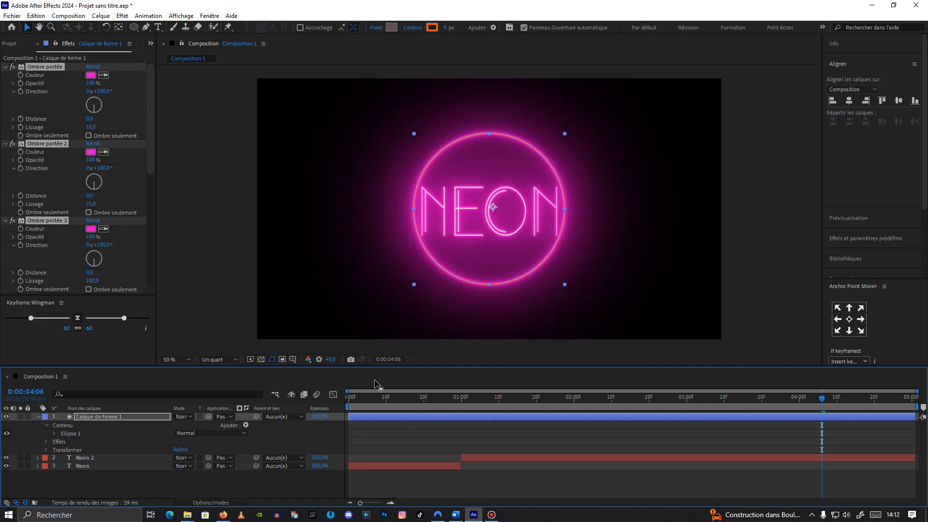
Step: Set the circle's stroke colour to white and its stroke width to 2 px
click(364, 298)
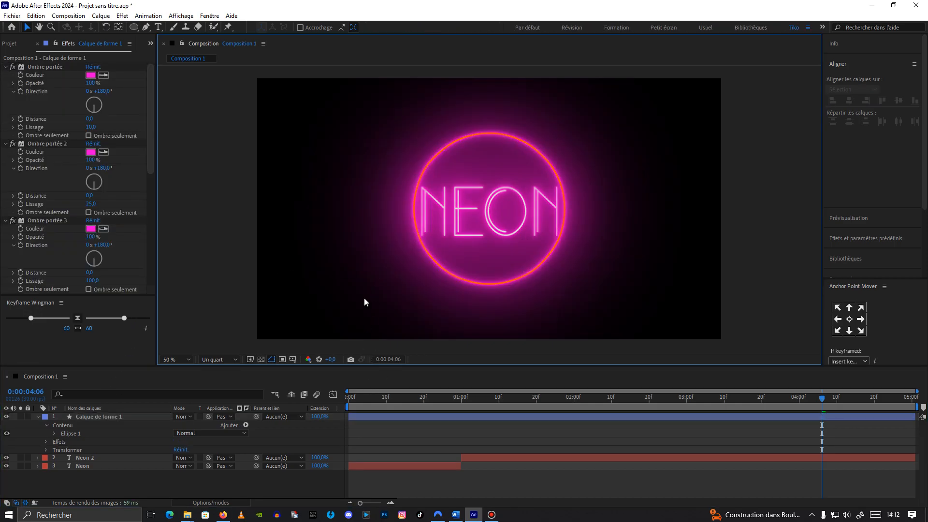
click(418, 226)
click(433, 28)
click(656, 320)
click(867, 321)
click(445, 28)
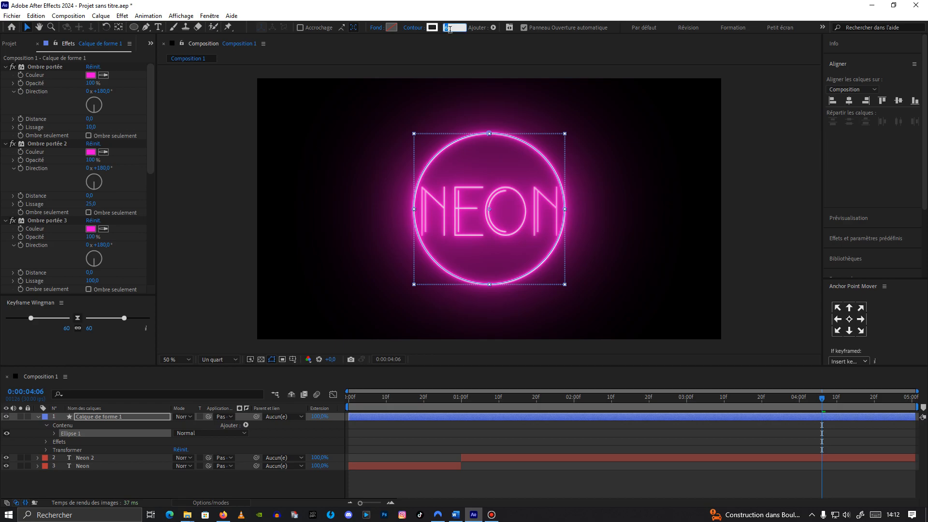
text(3)
key(BackSpace)
text(2)
click(376, 155)
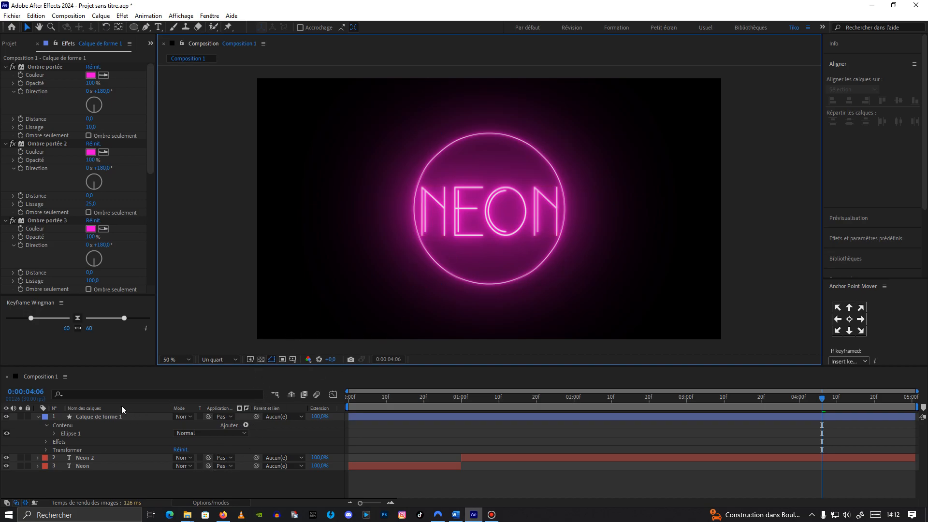
Step: Draw a rectangular mask across the NEON text on the circle's shape layer
click(97, 416)
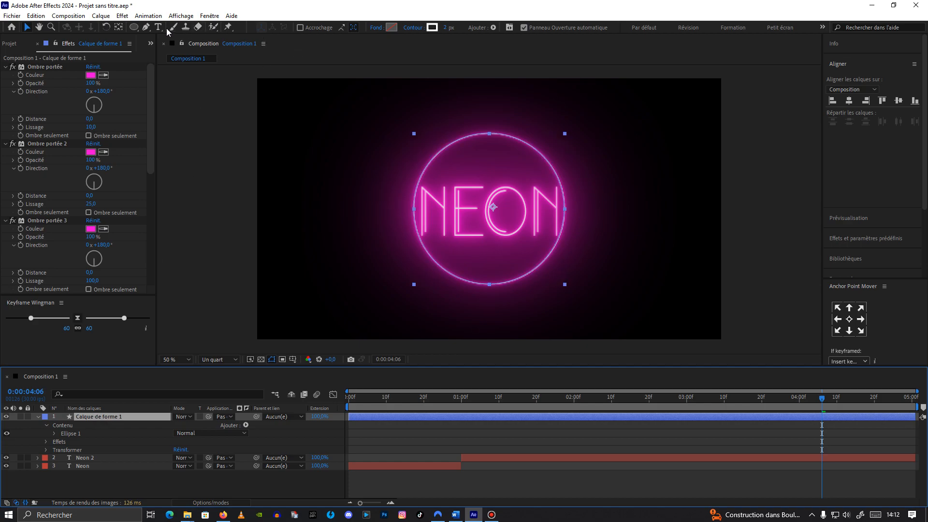
click(135, 26)
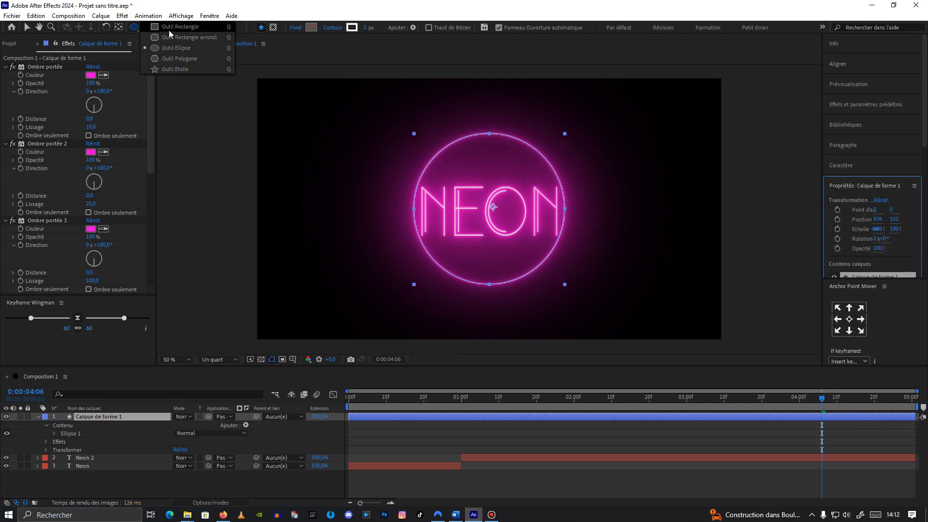
click(167, 26)
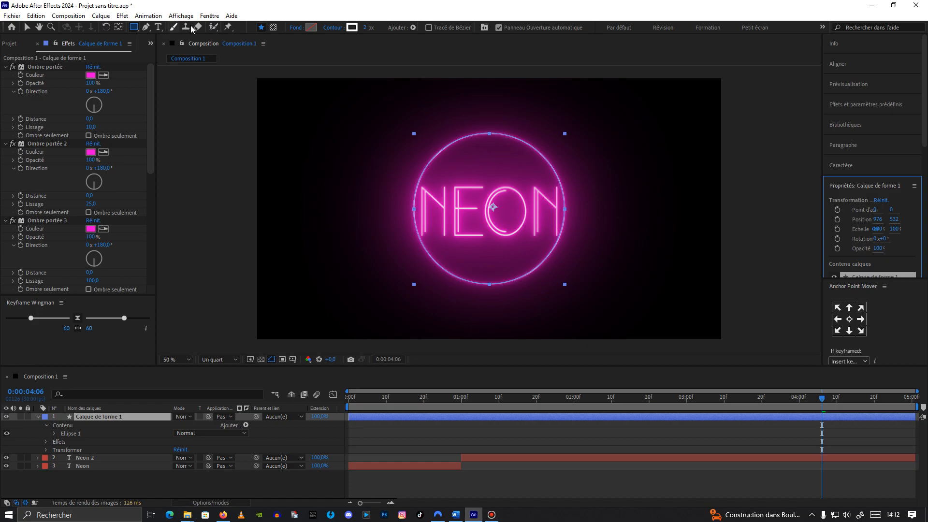
click(274, 28)
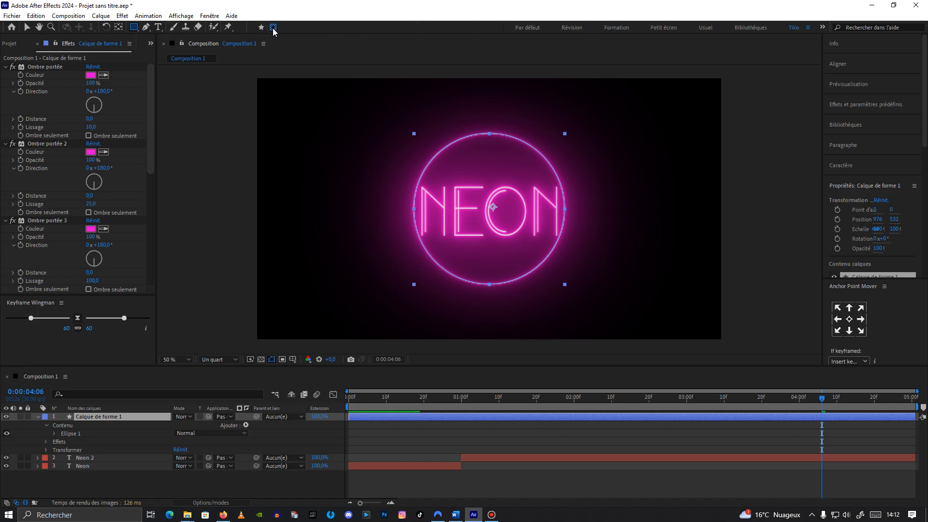
drag(394, 178, 593, 247)
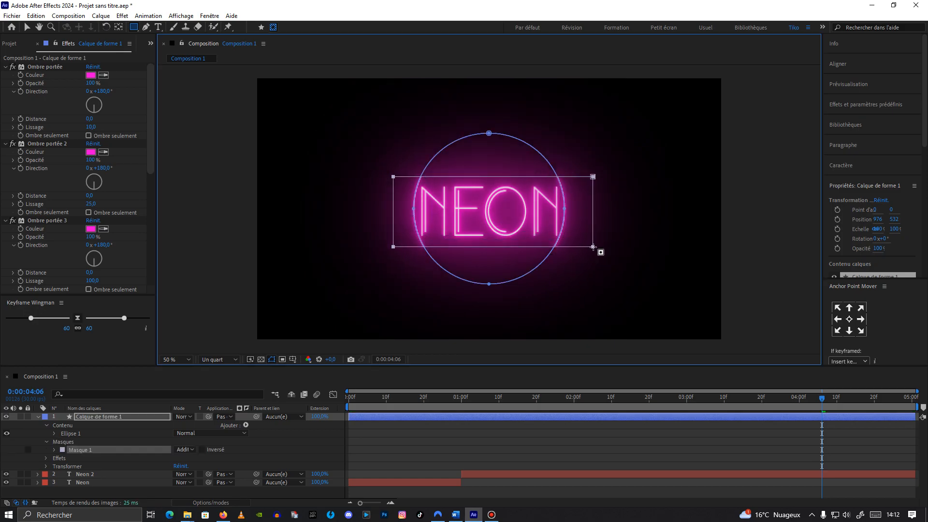
Step: Invert the mask so the circle is cut behind the text, and preview the result
click(203, 450)
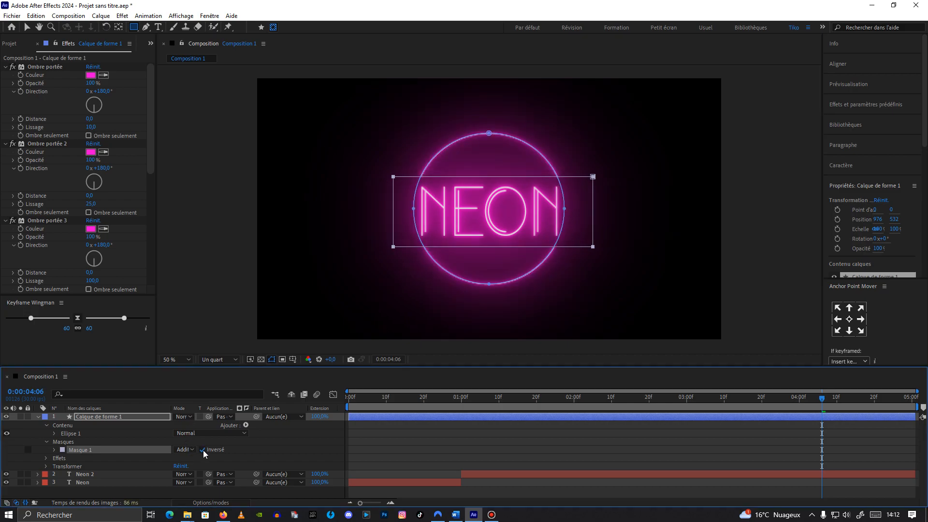
click(271, 359)
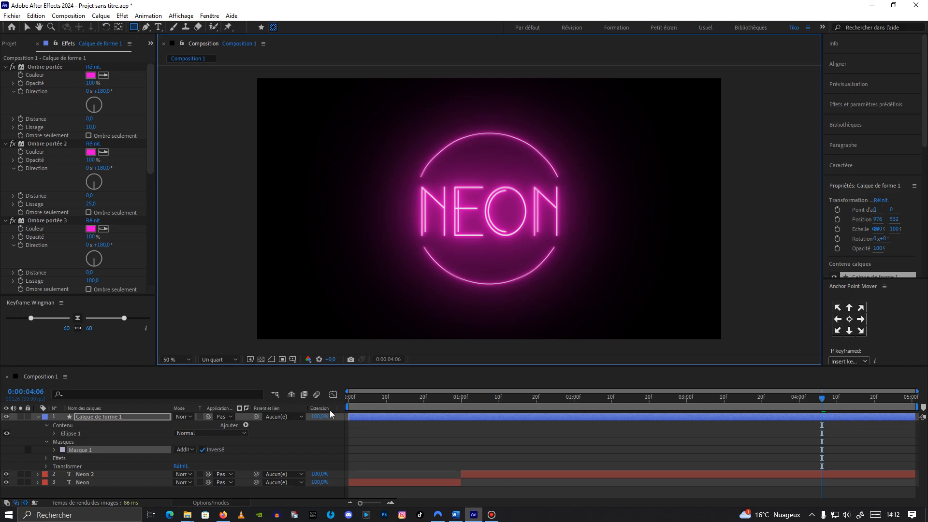
key(space)
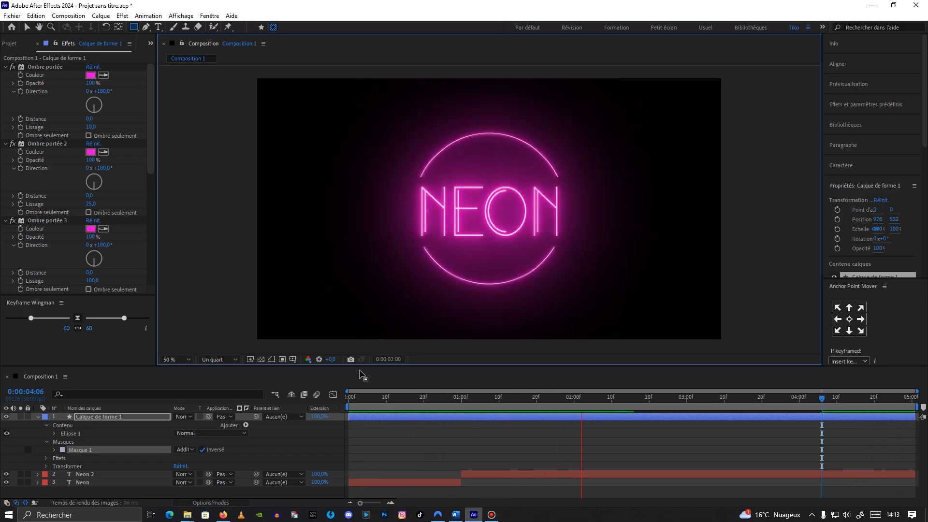
key(space)
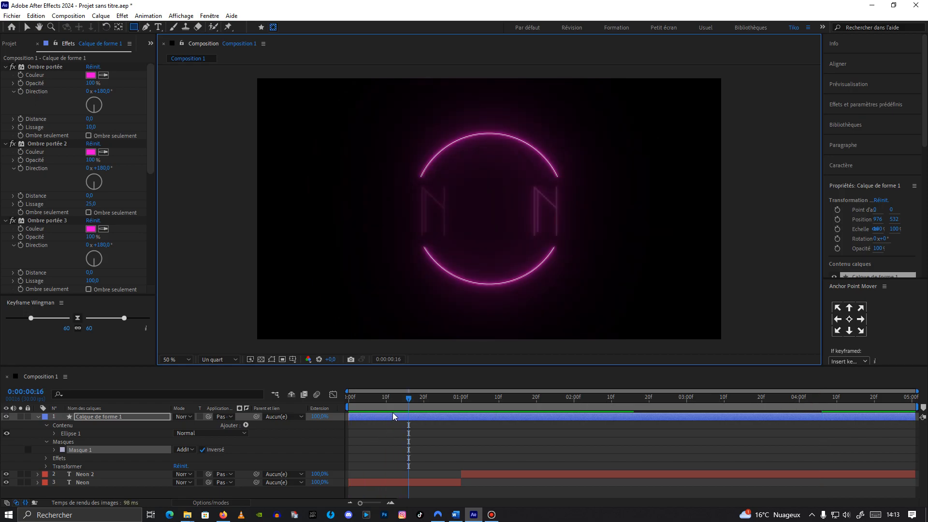
Step: Copy the opacity flicker keyframes from the Neon layer and paste them onto the circle's shape layer at the start of the timeline
click(88, 482)
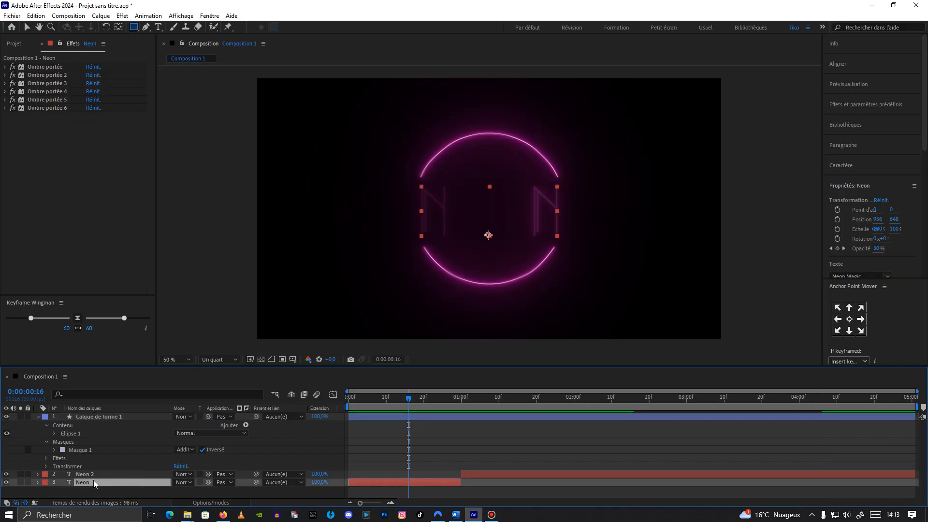
key(t)
click(94, 491)
drag(467, 489, 347, 492)
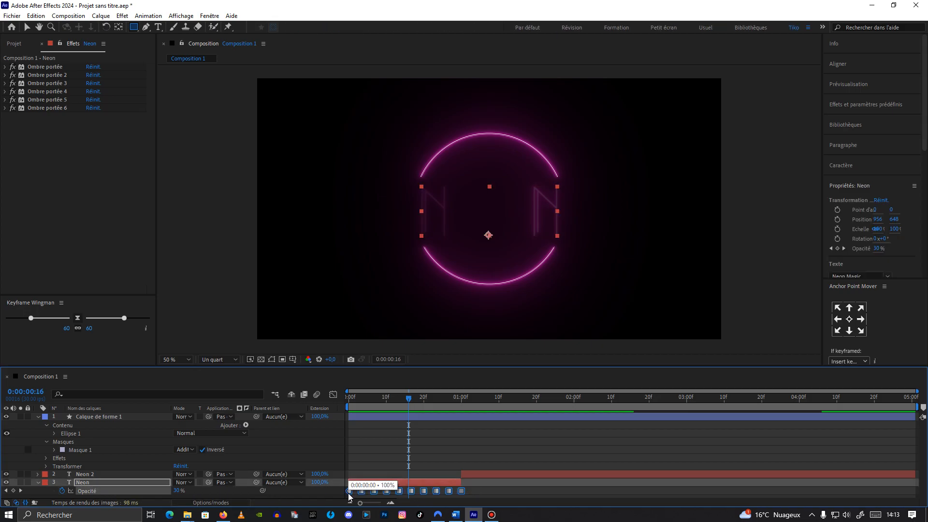
click(378, 419)
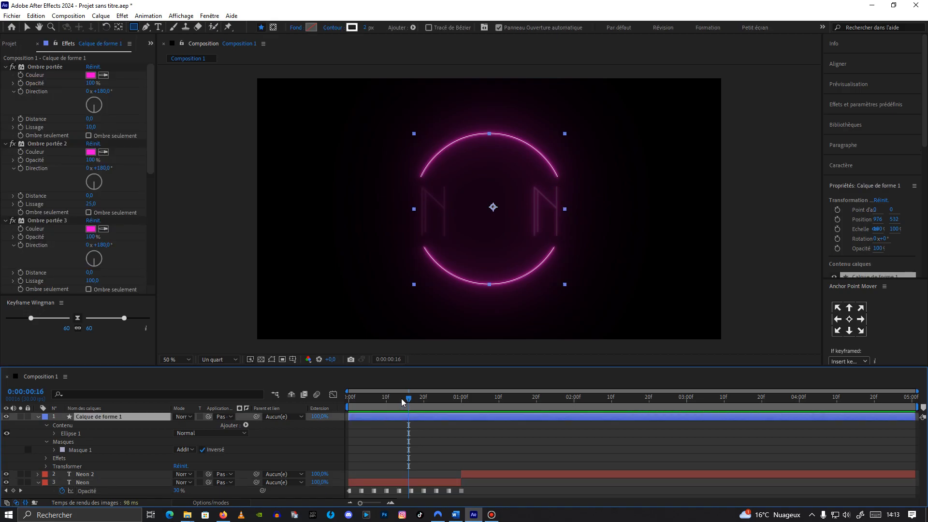
click(342, 405)
key(ctrl+v)
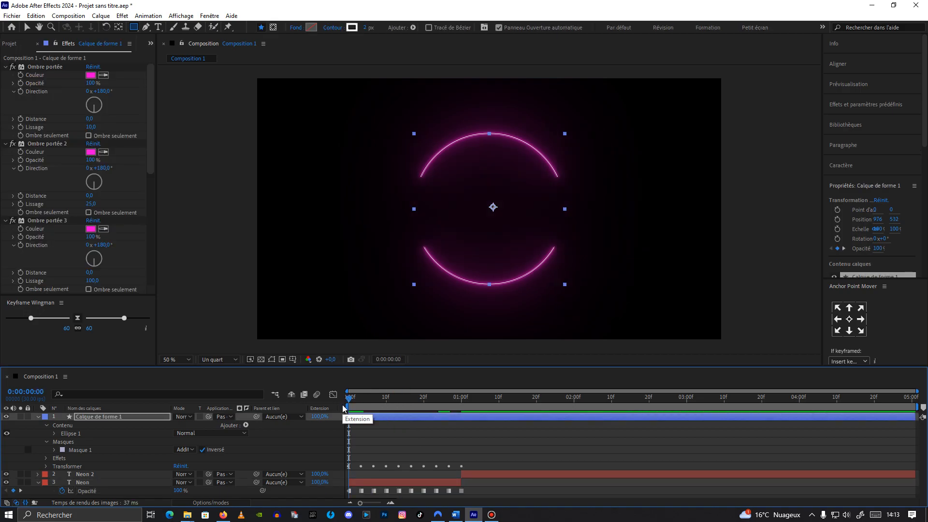
Step: Reveal the circle layer's keyframed opacity and preview the flickering neon animation from the beginning
click(111, 419)
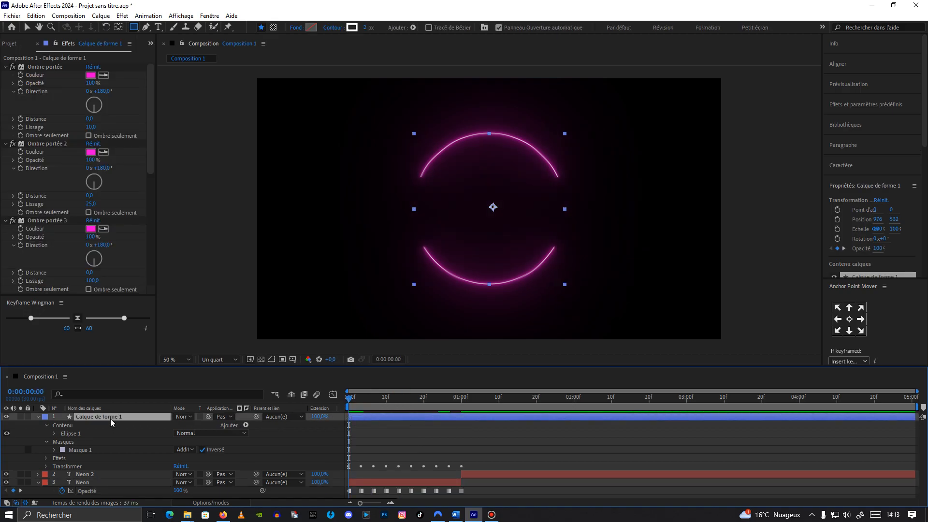
key(u)
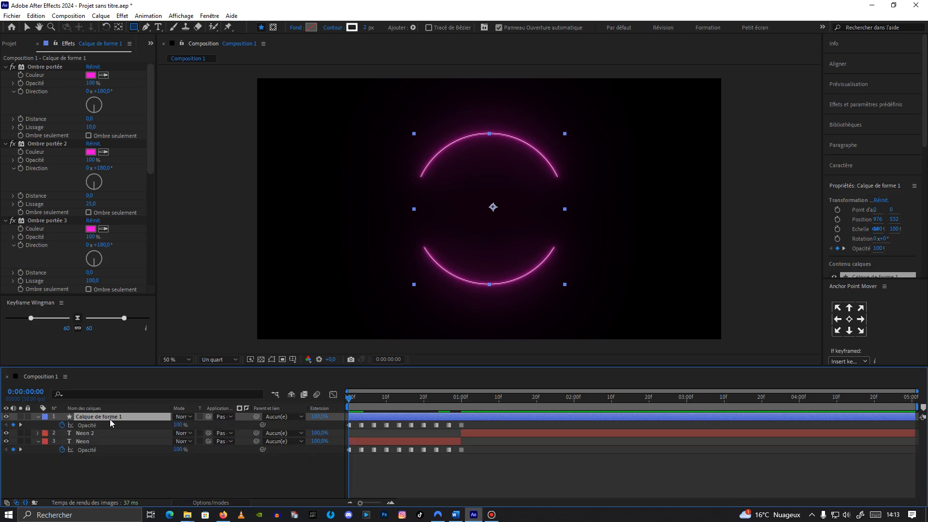
key(space)
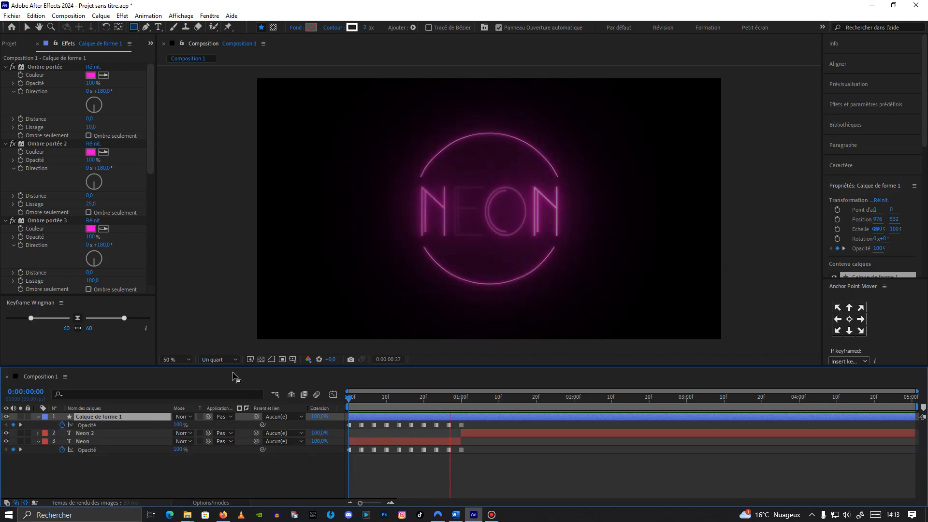
drag(433, 400, 362, 396)
key(space)
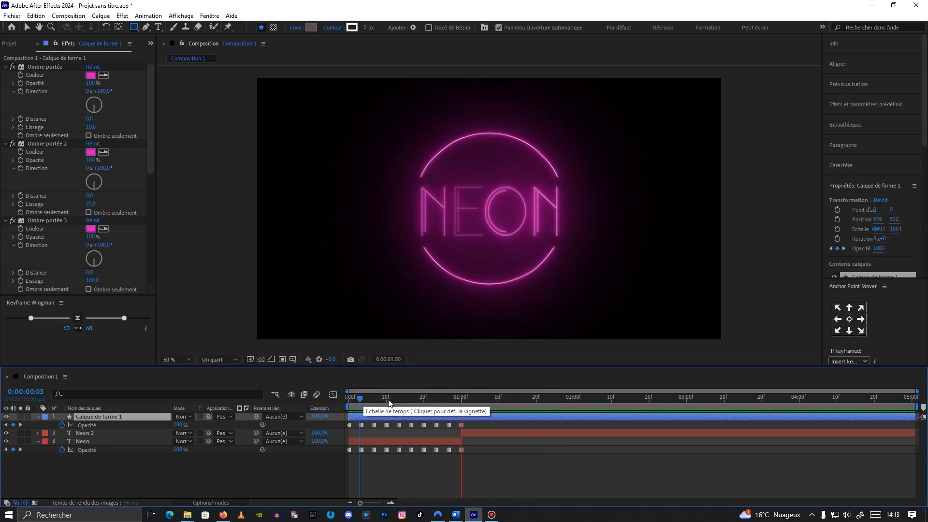
key(space)
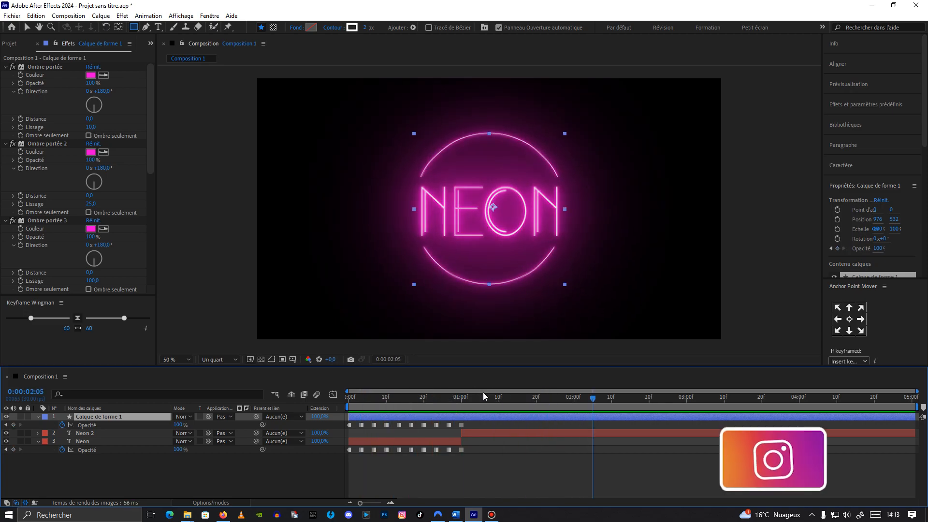